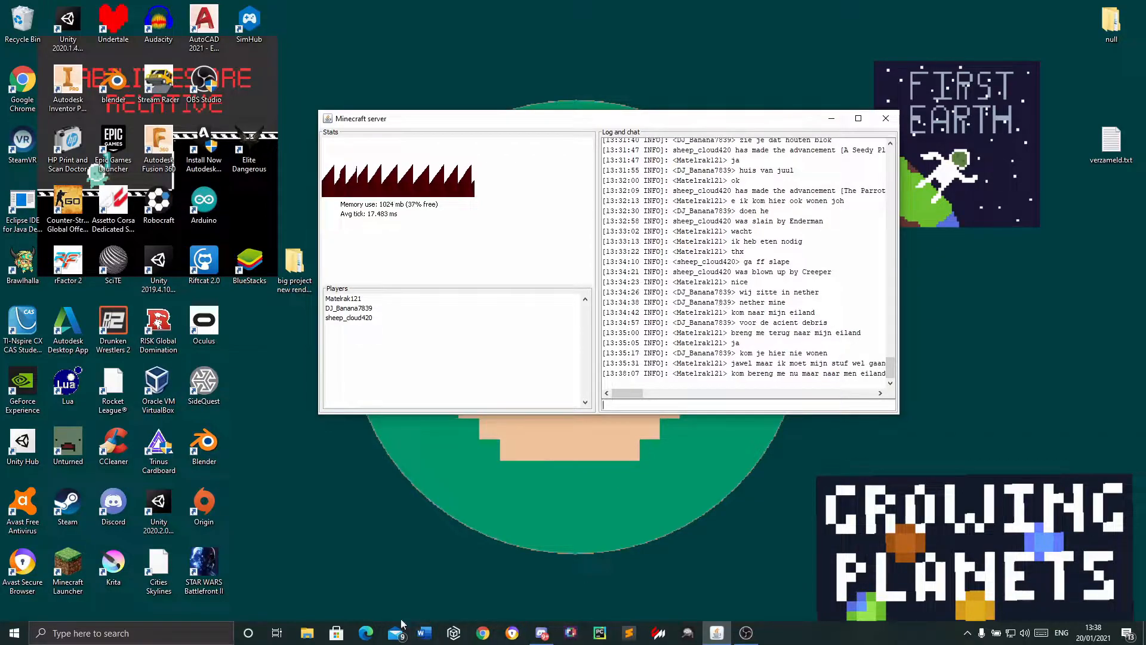
Search the web for "minecraft server" in Chrome and open the official Minecraft server download page
click(483, 634)
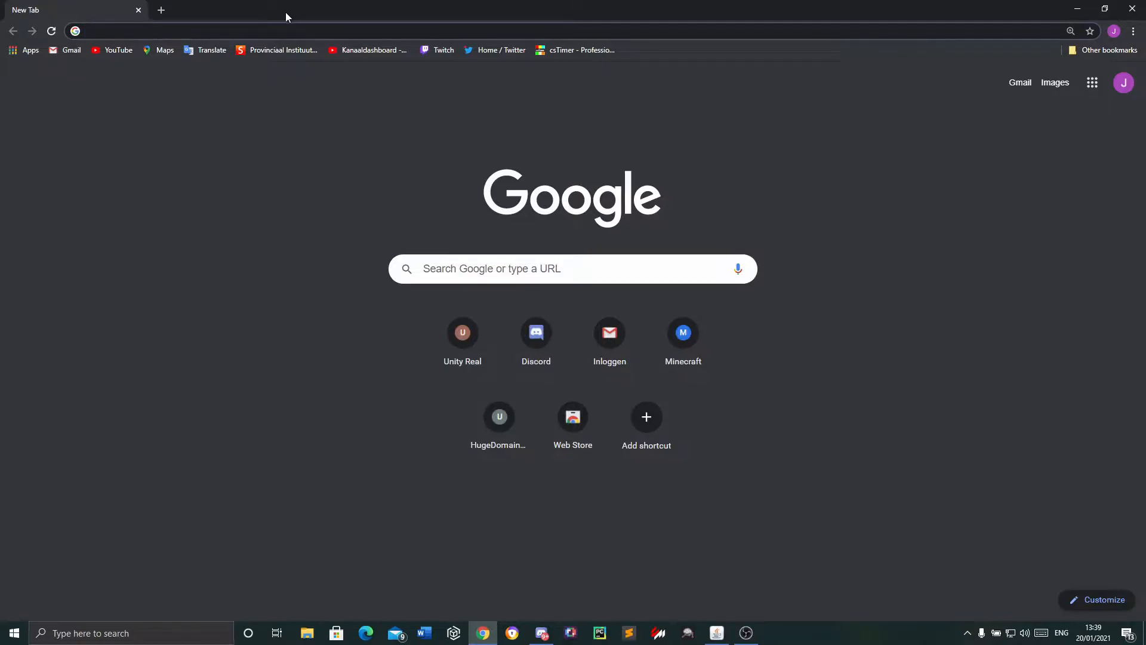
click(717, 632)
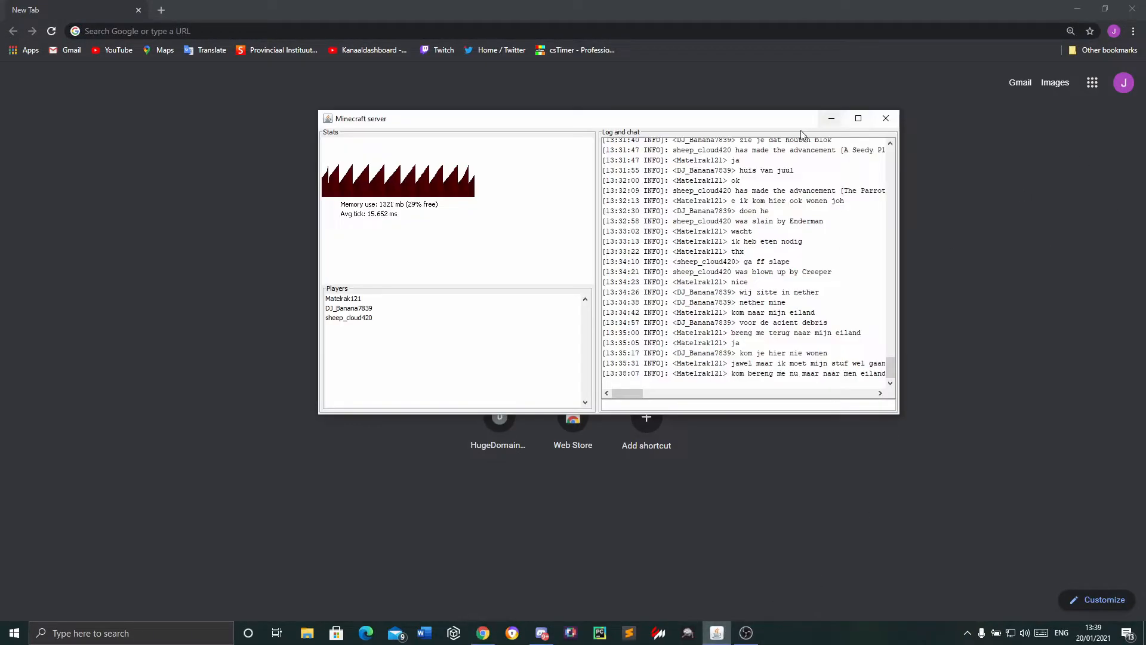
click(830, 119)
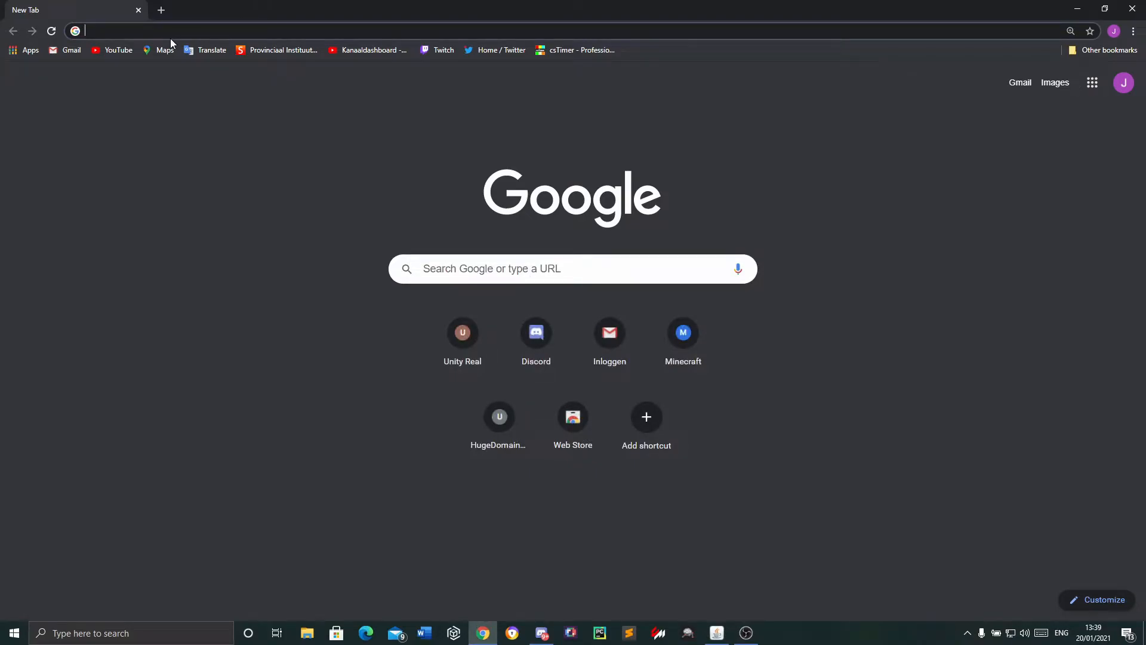
text(minecr)
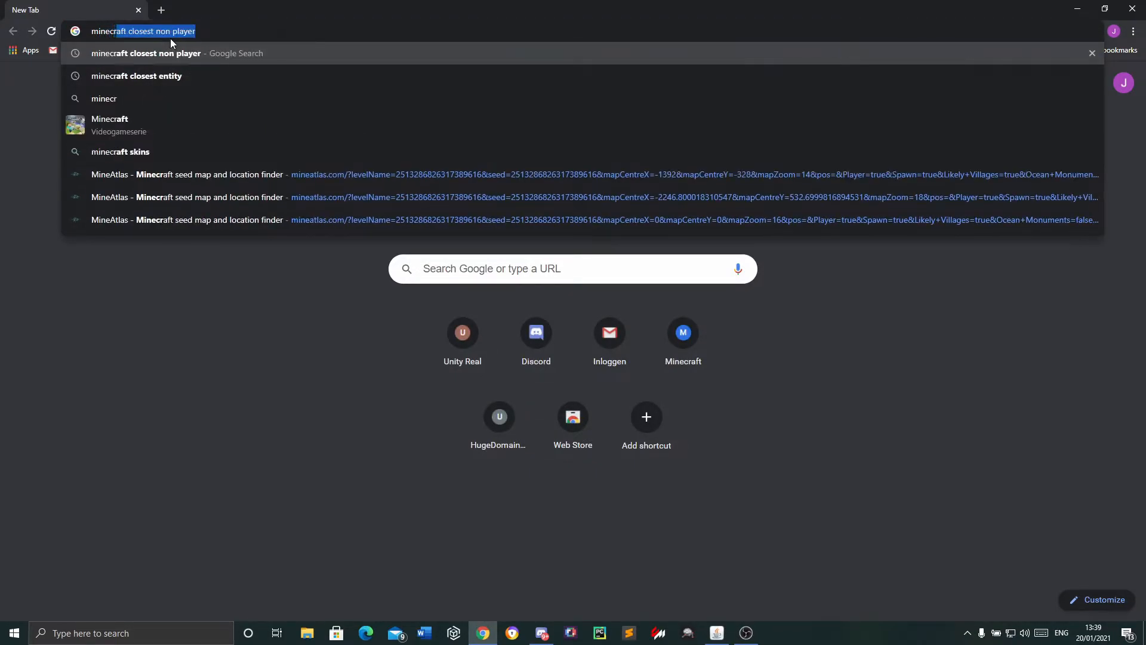
text(aft server)
key(Return)
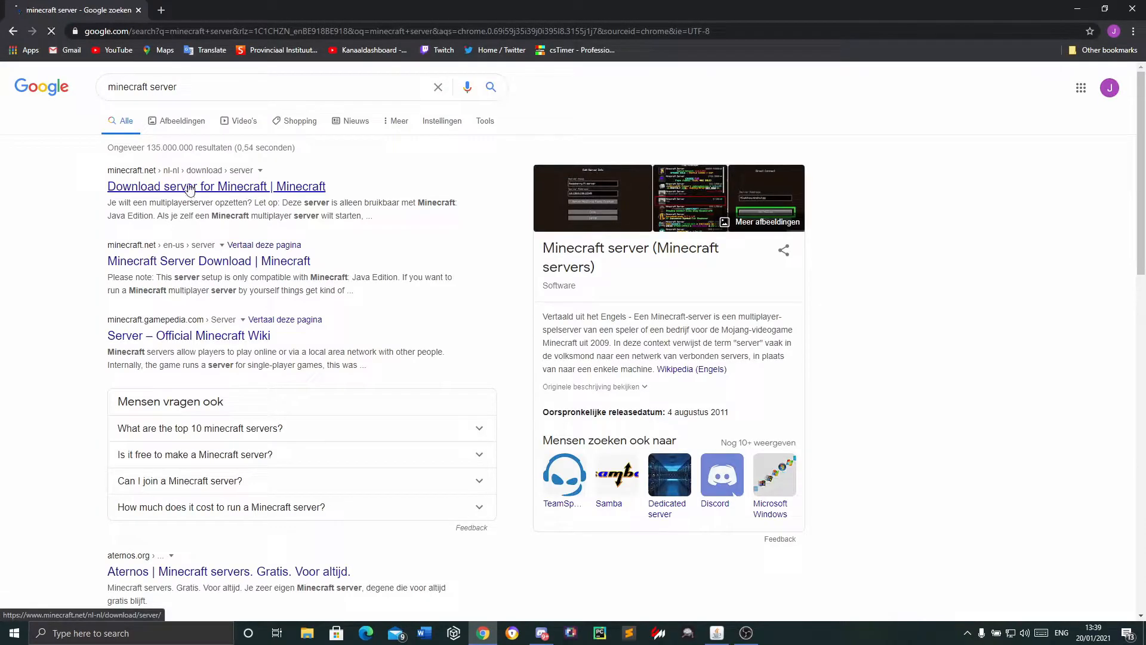
click(190, 189)
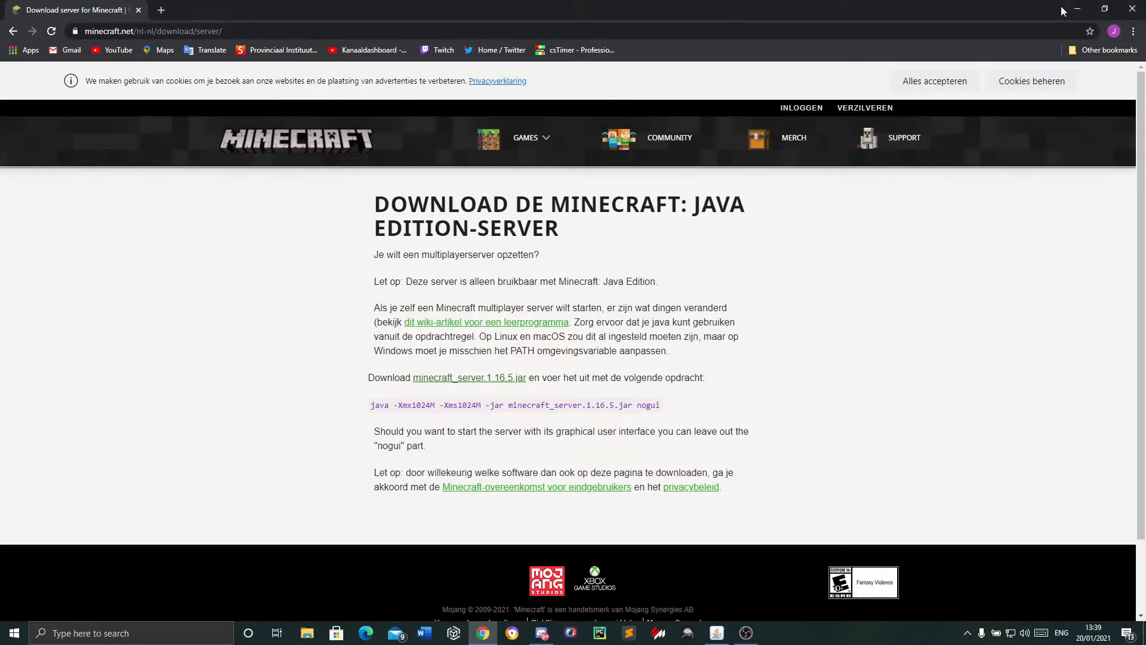
Create a new folder on the desktop, then open it briefly and close it
click(1078, 9)
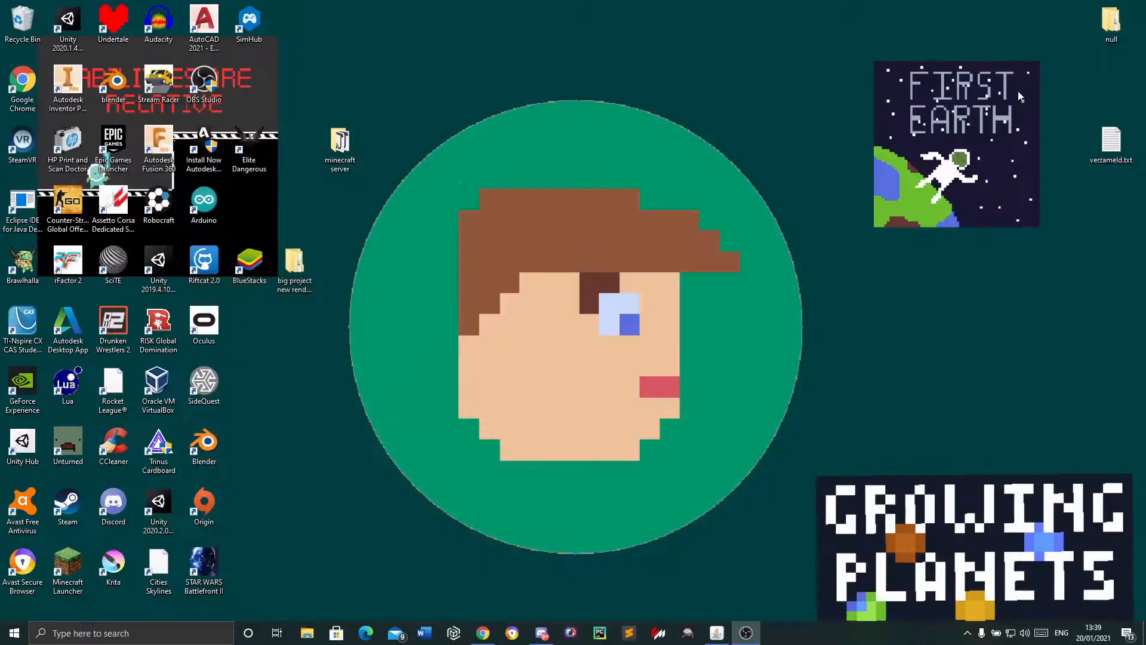
right_click(305, 360)
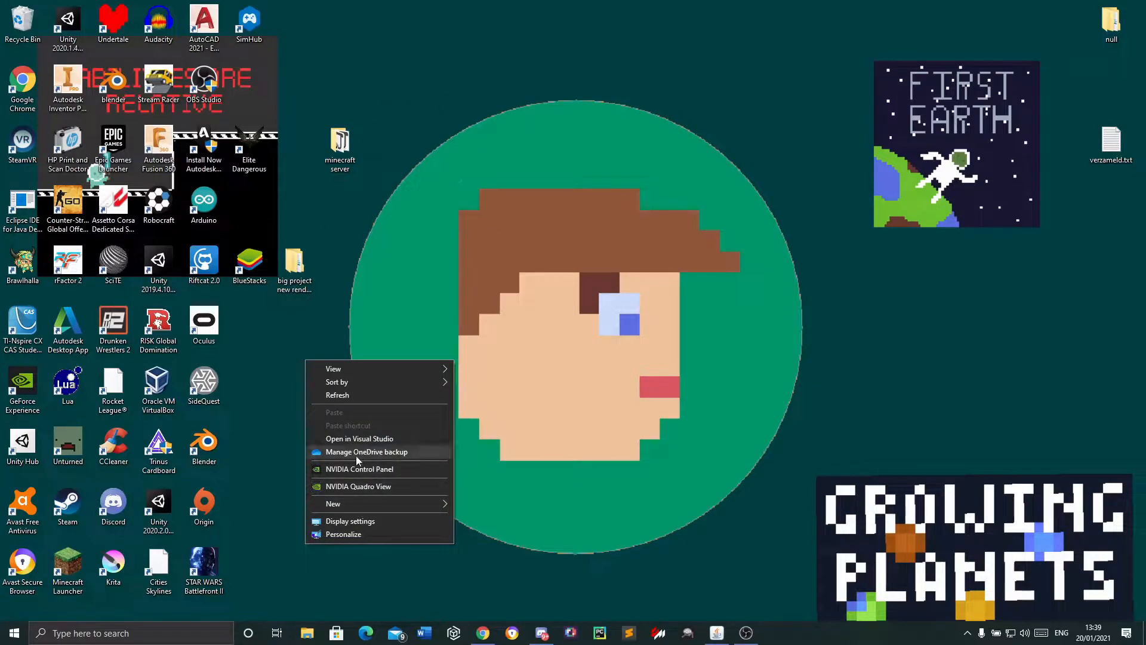
mouse_move(350, 503)
click(497, 355)
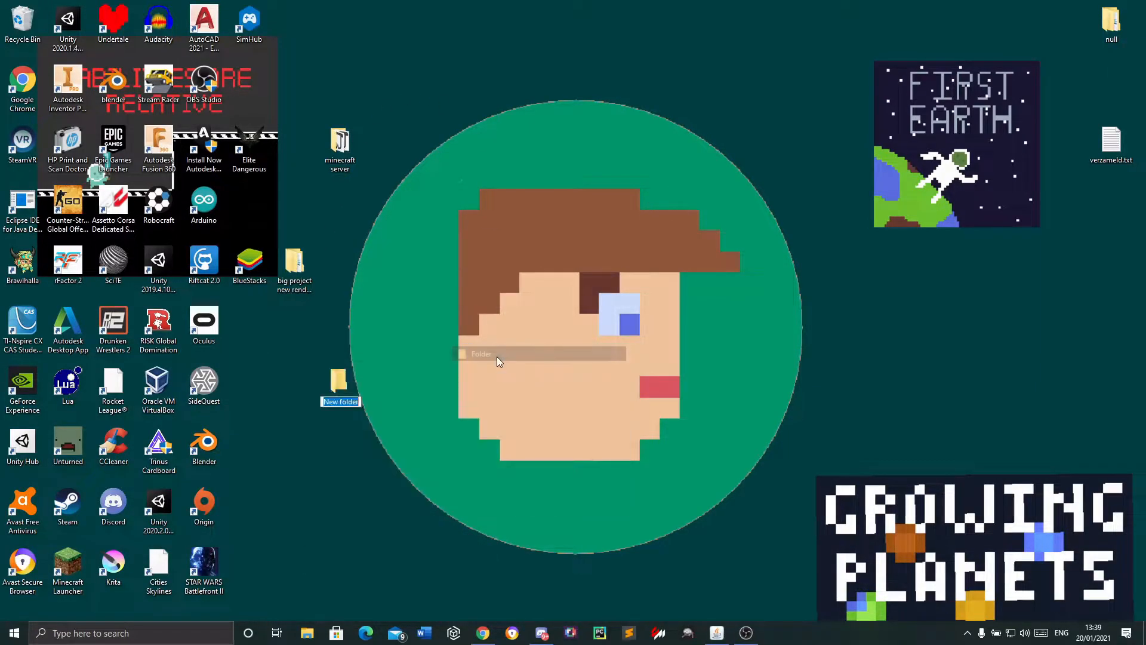
key(Return)
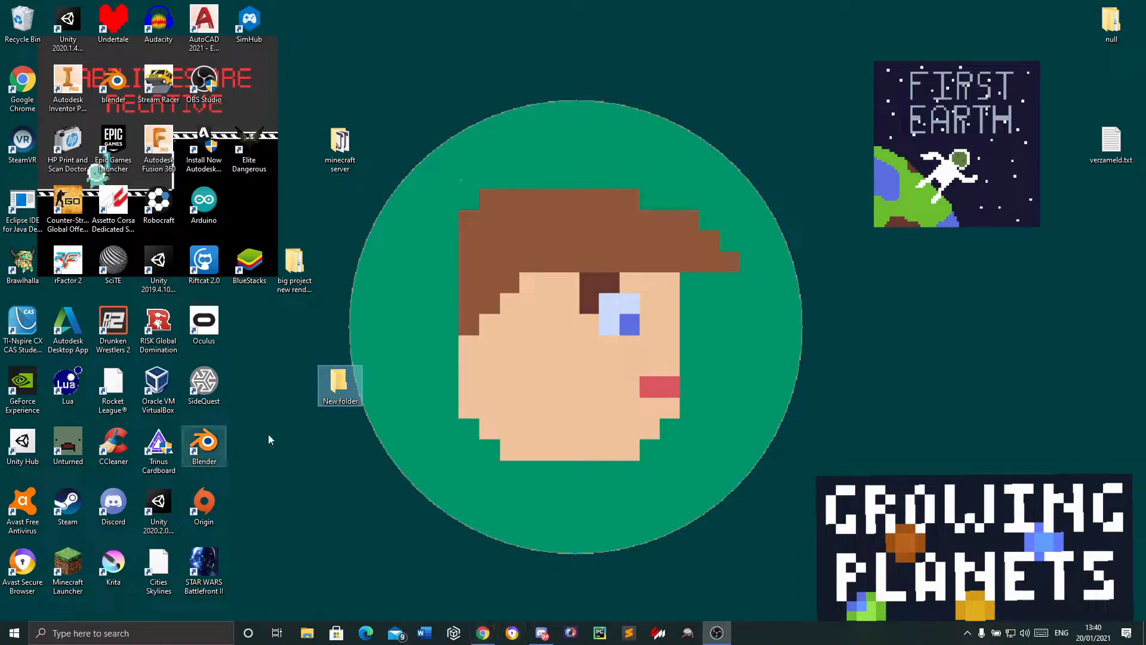
double_click(354, 404)
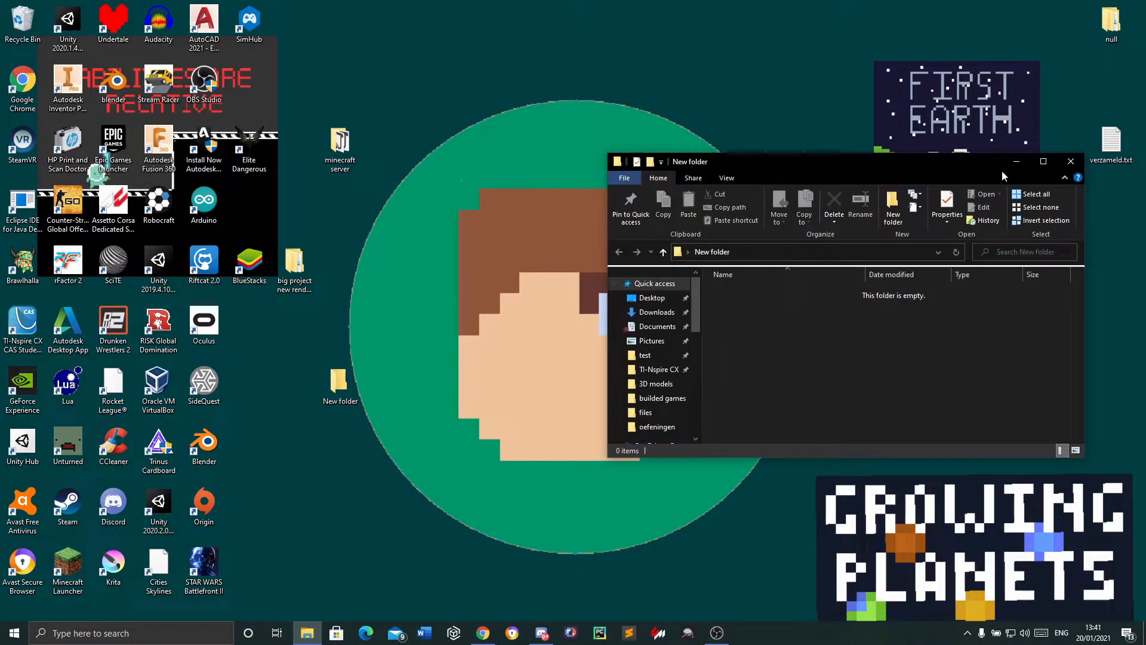
click(1068, 160)
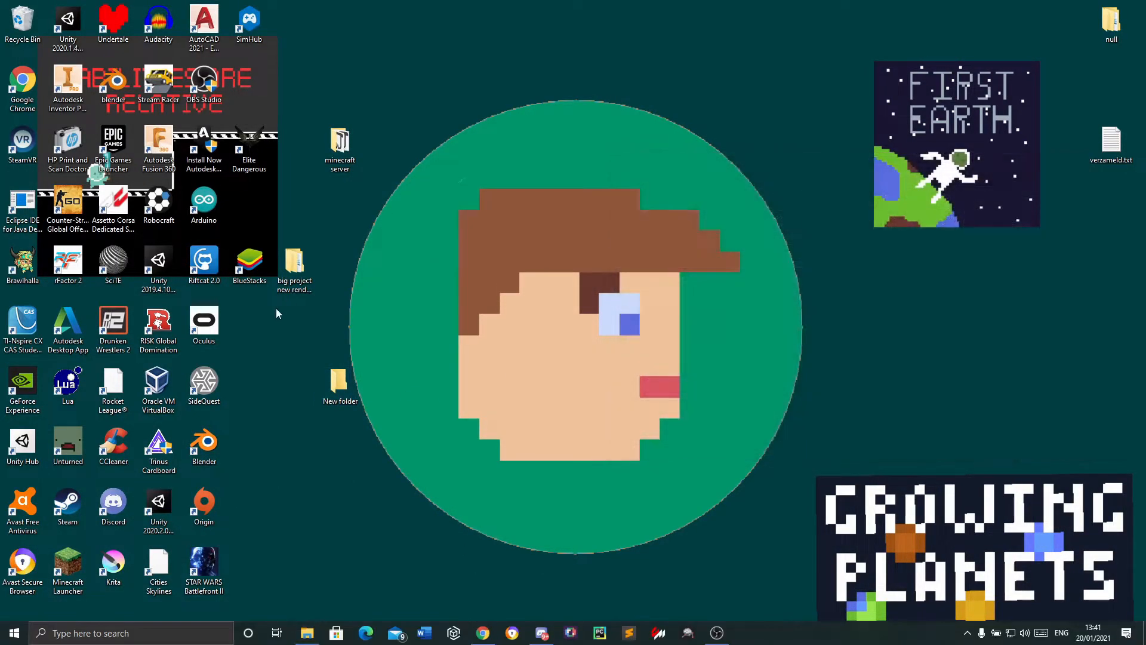
Try to rename the new desktop folder as "minecraft server", declining the merge with the existing folder
click(356, 404)
text(minecraft server)
key(Return)
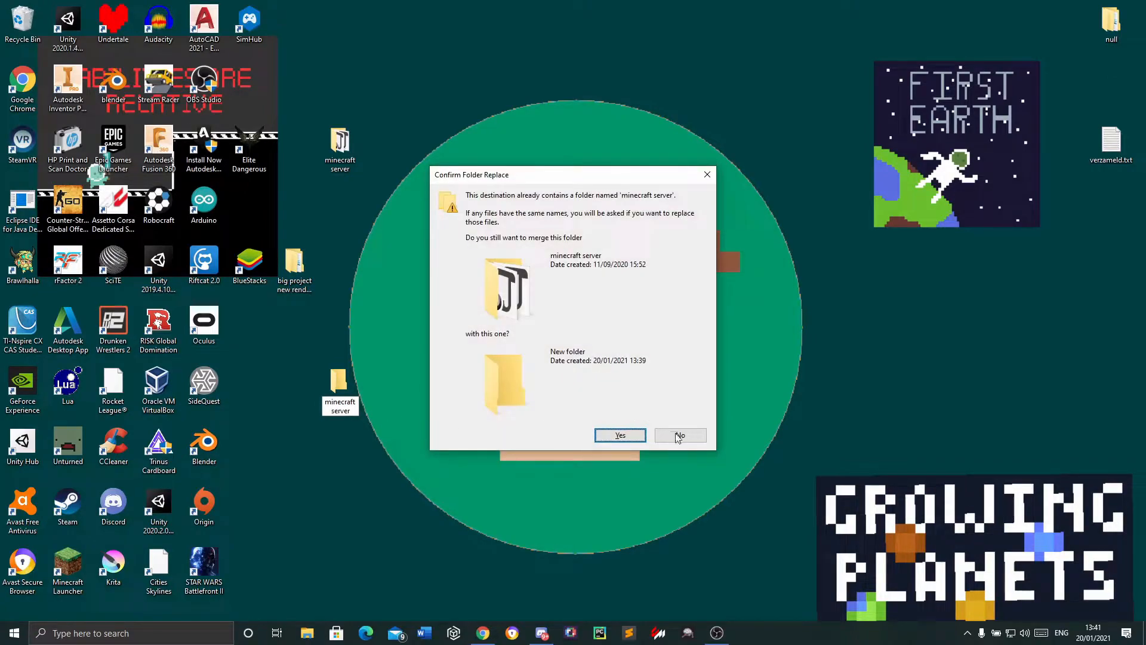
click(679, 436)
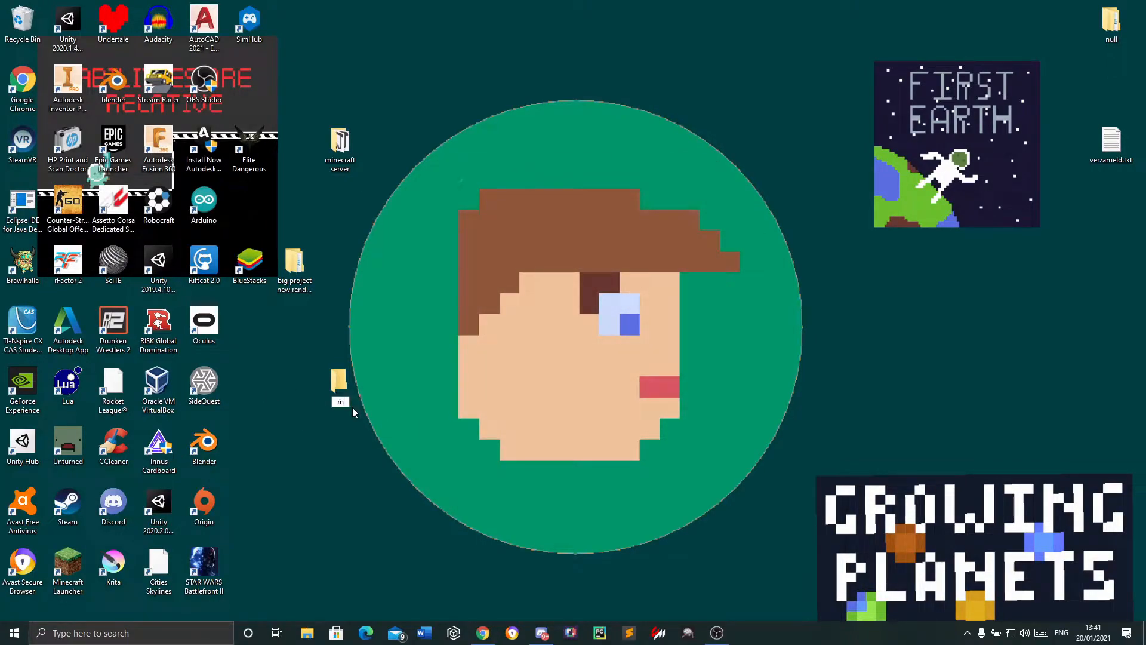
Rename the new desktop folder as "minecraft server tutorial" and open it
text(minecraft server tutorial)
key(Return)
double_click(344, 388)
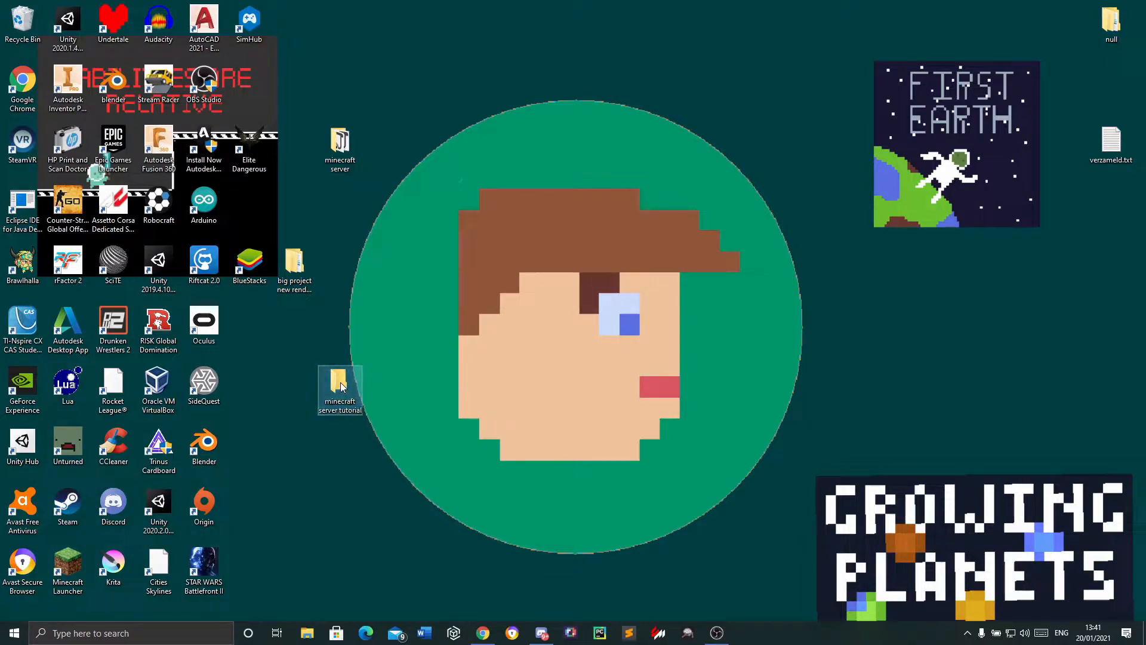
Switch back to Chrome and download minecraft_server.1.16.5.jar from the server page
click(483, 632)
mouse_move(525, 137)
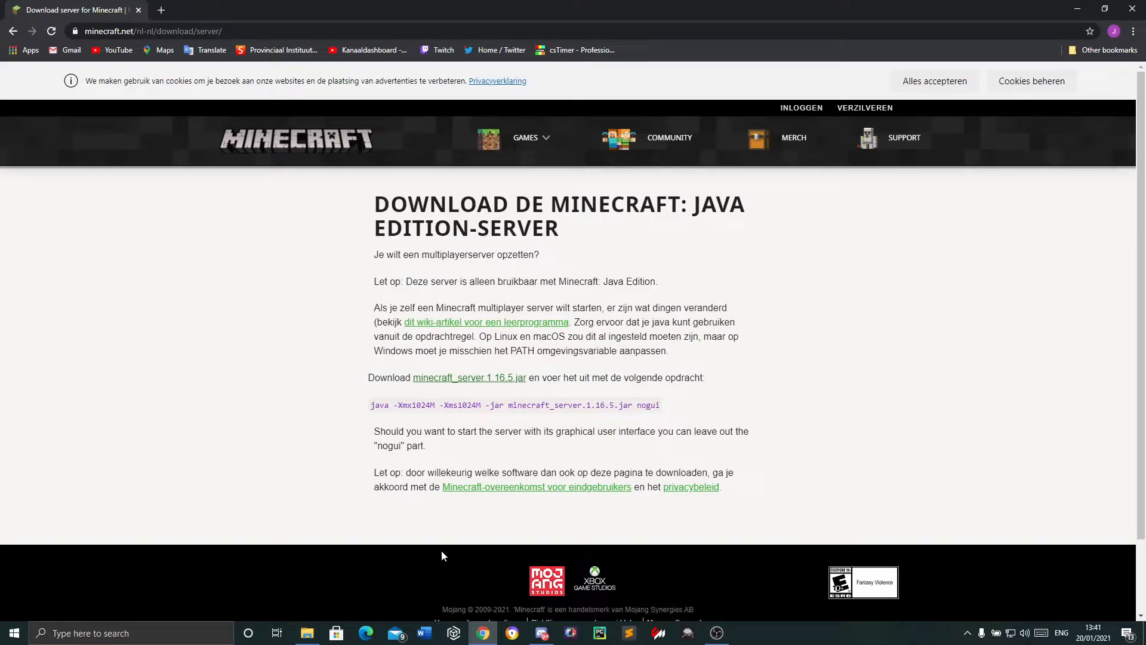
click(469, 380)
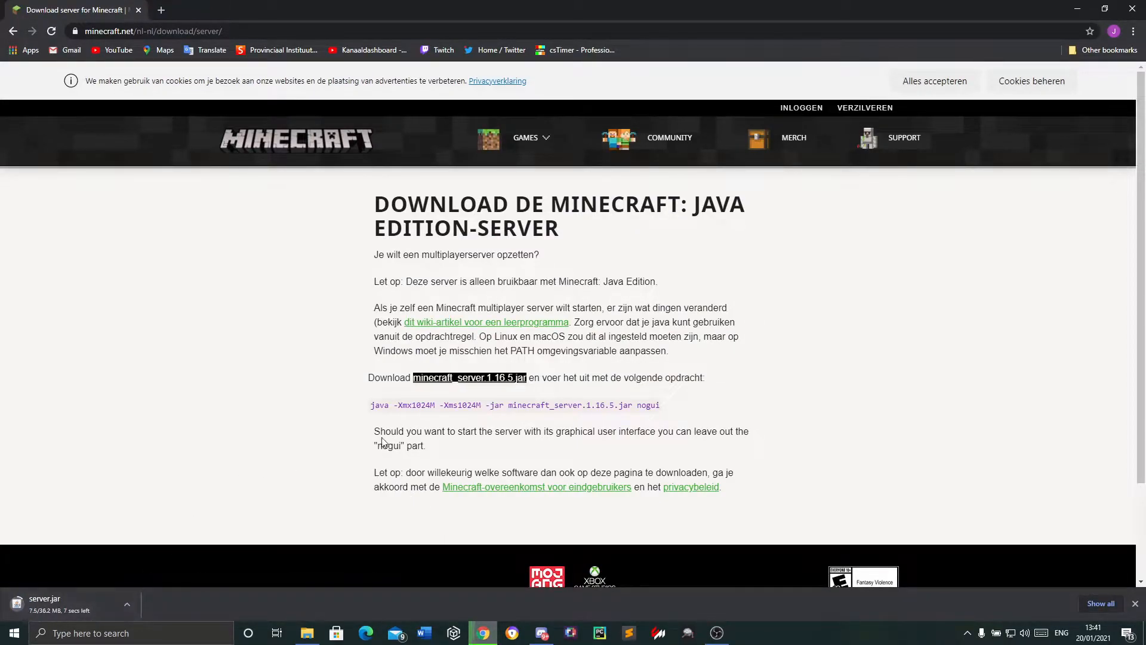
Arrange the browser and folder windows side by side, then check the Downloads folder for server.jar and close it
drag(370, 405, 660, 430)
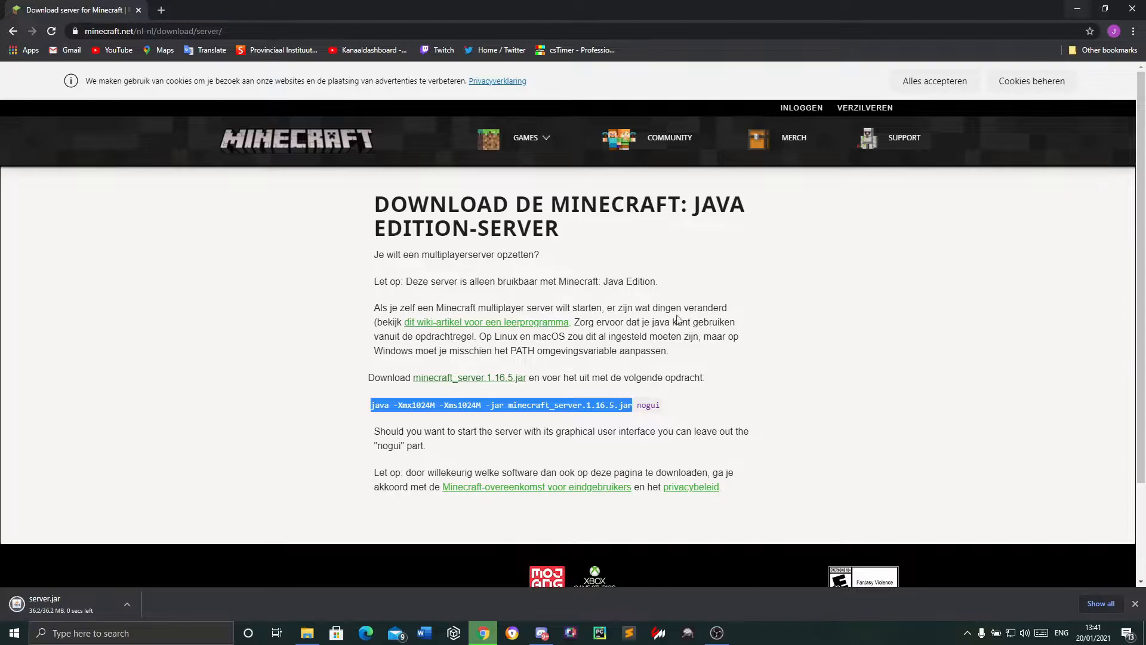
key(super+Right)
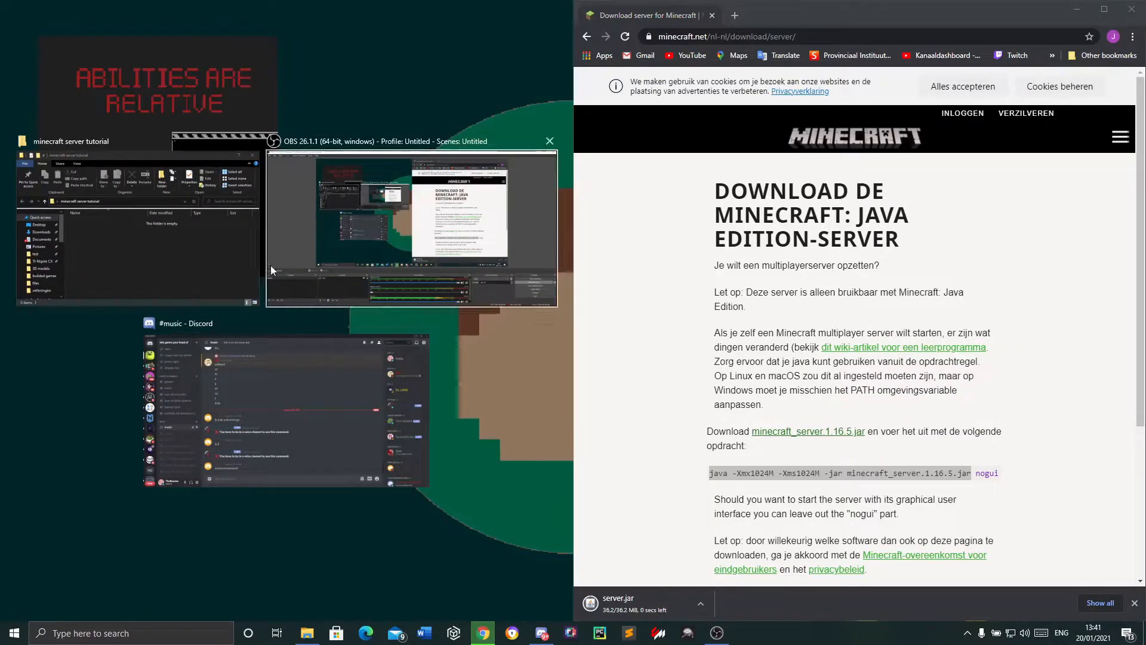
click(227, 251)
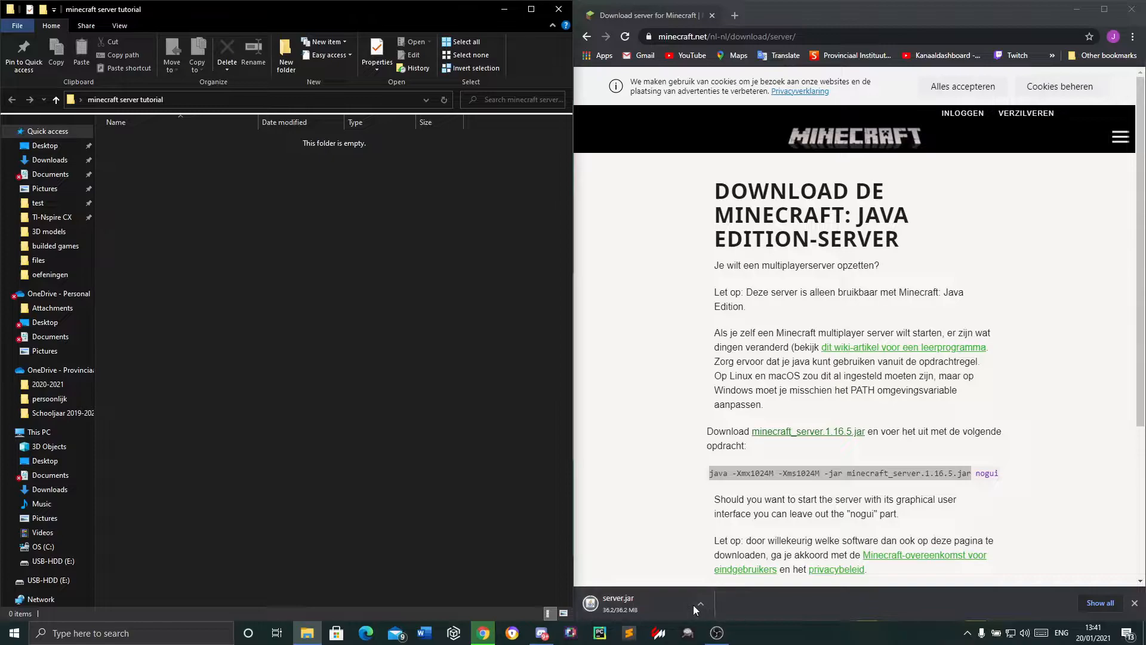
click(836, 473)
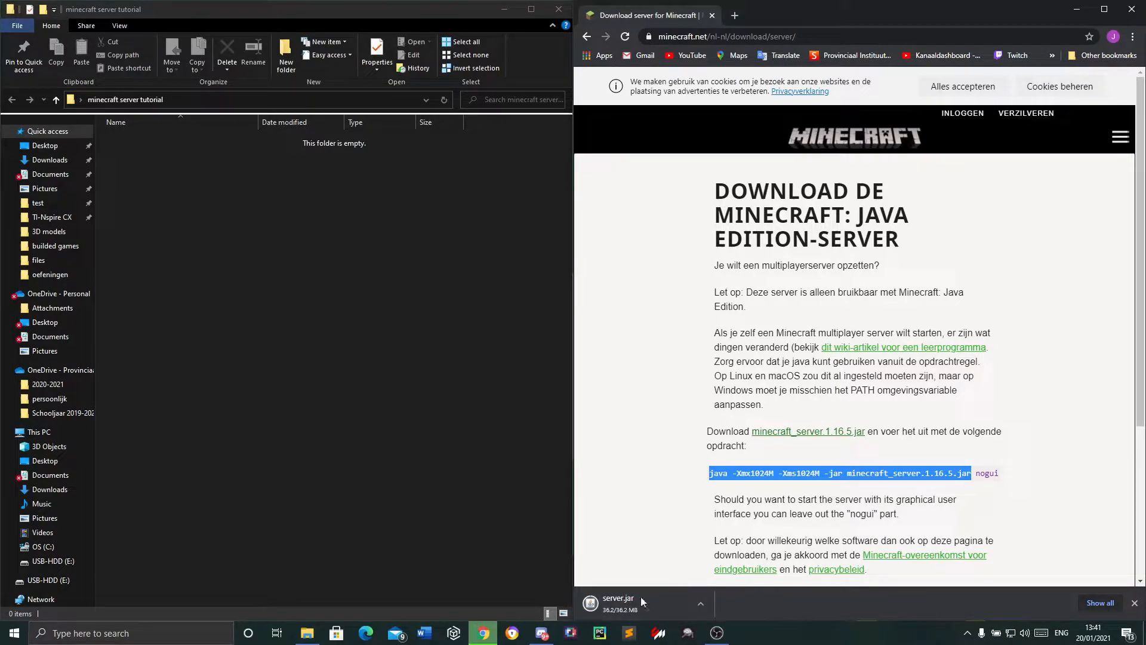
click(41, 159)
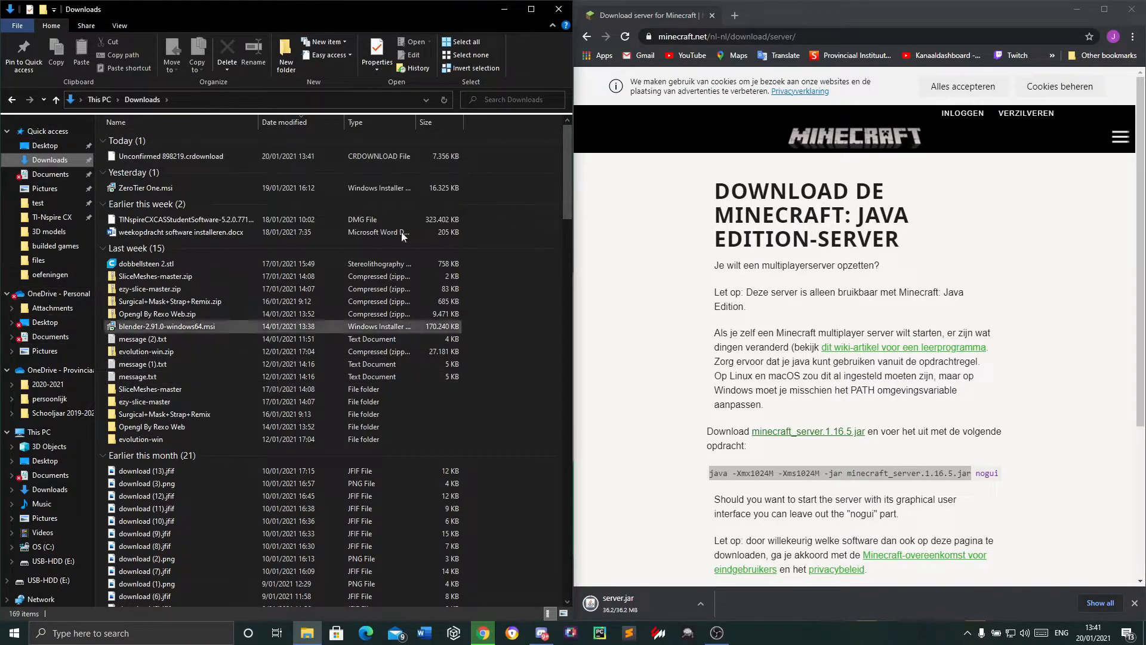
click(560, 11)
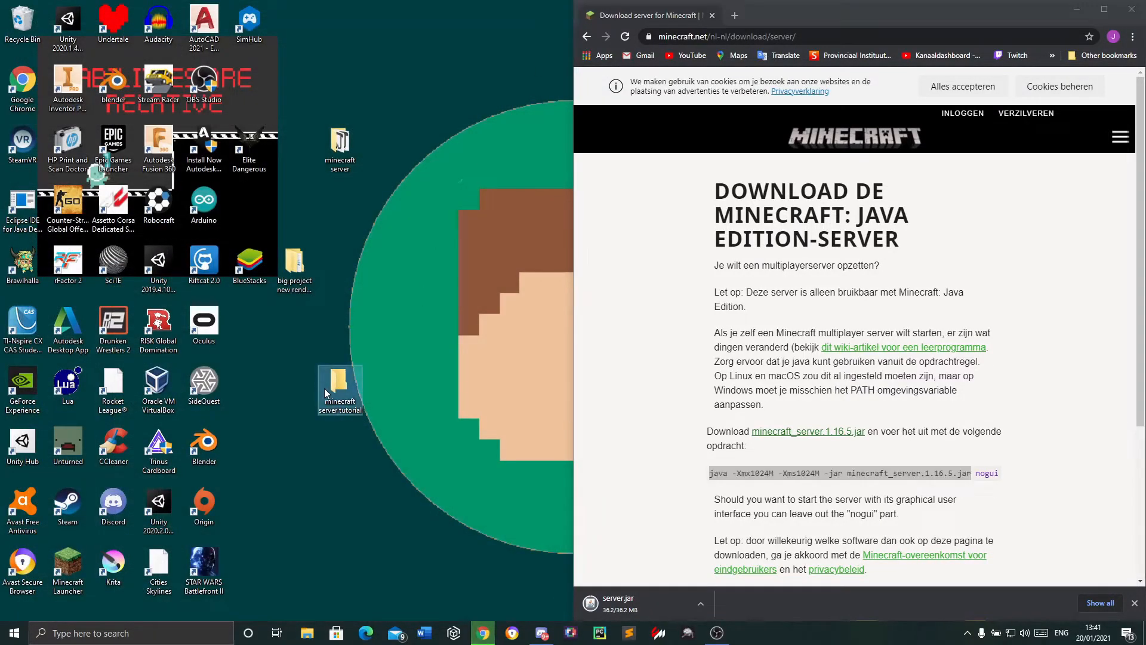
Open the "minecraft server tutorial" folder beside the browser and paste the copied server.jar into it
double_click(333, 405)
drag(791, 159, 0, 125)
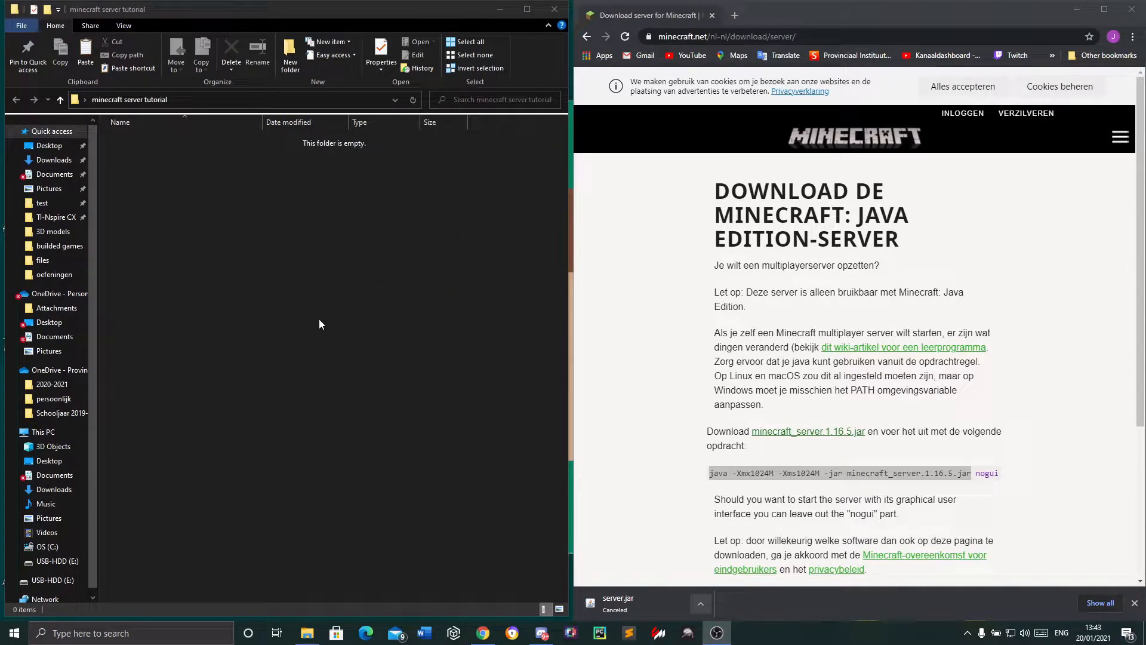
right_click(319, 320)
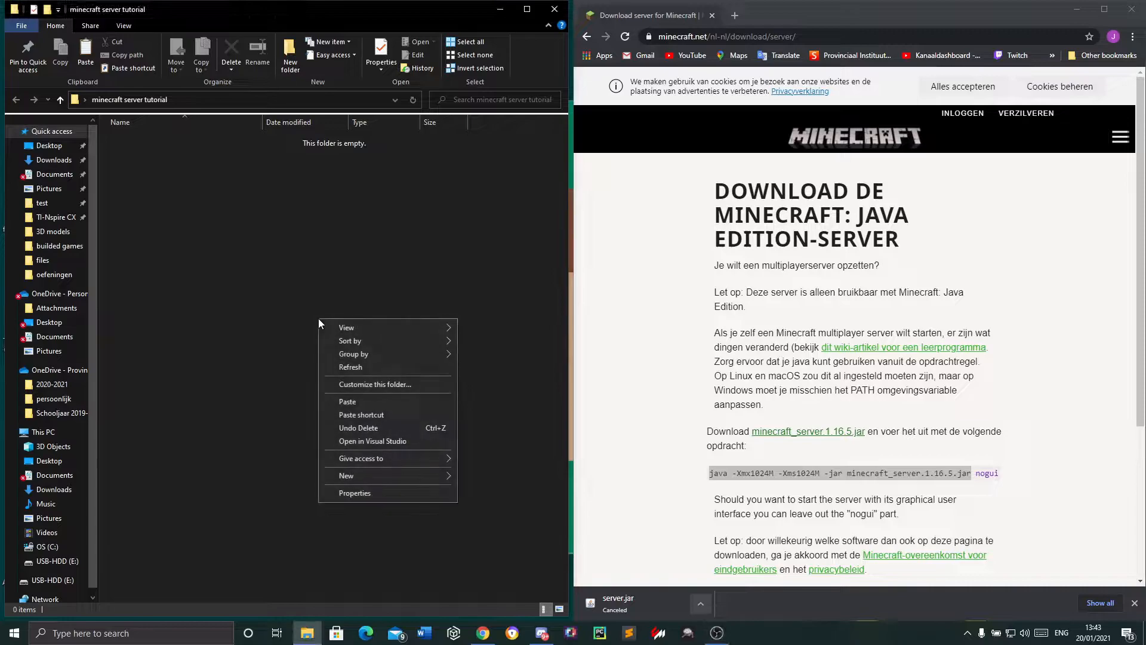
click(348, 402)
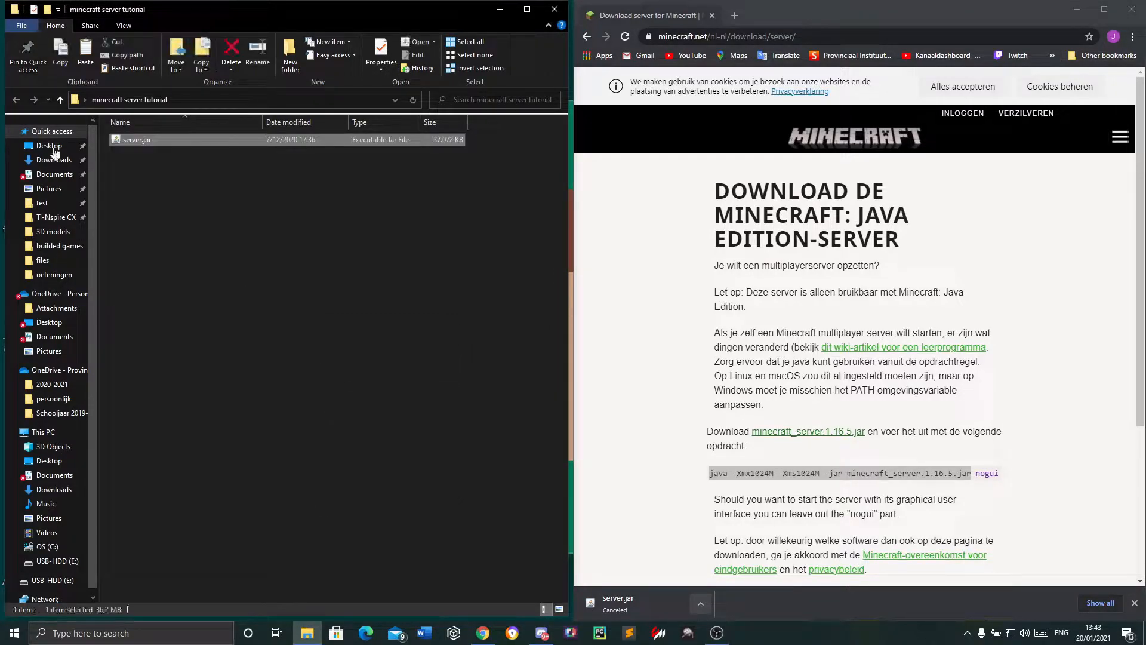
Open Notepad with an empty document and move its window over the folder, beside the browser
click(192, 637)
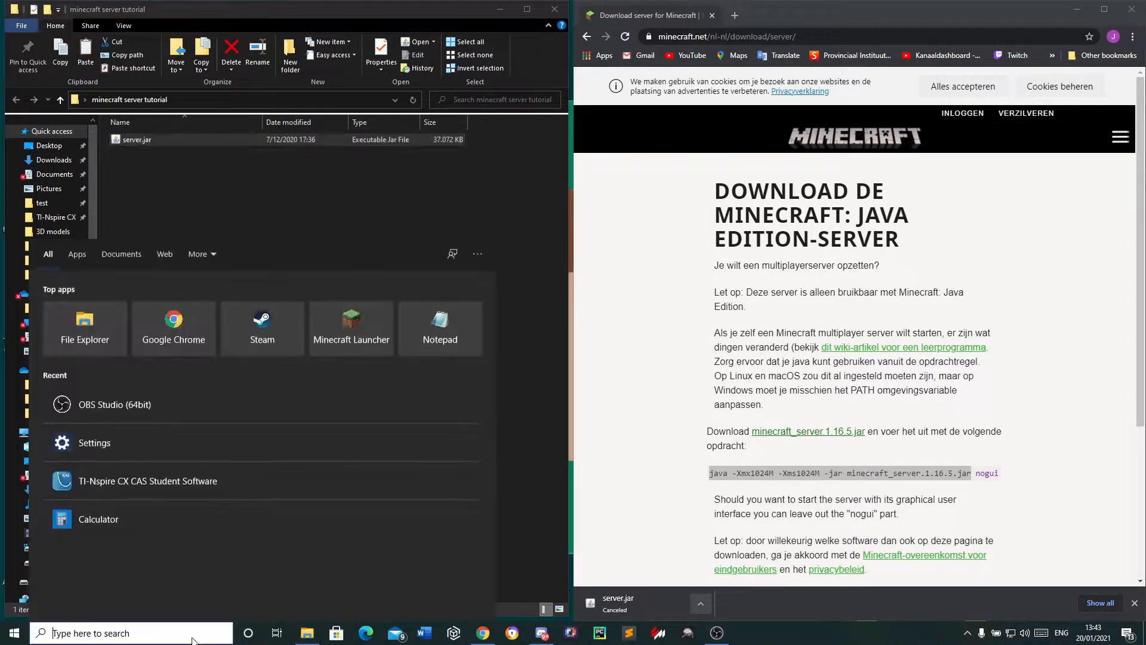
text(o)
key(BackSpace)
text(note)
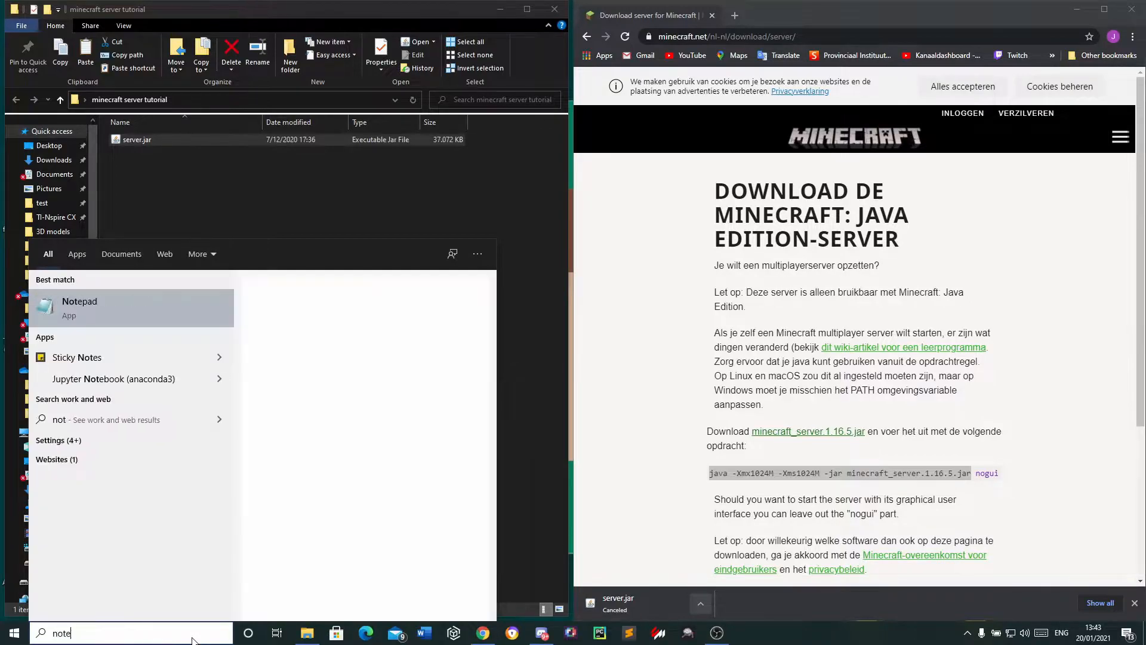
click(124, 307)
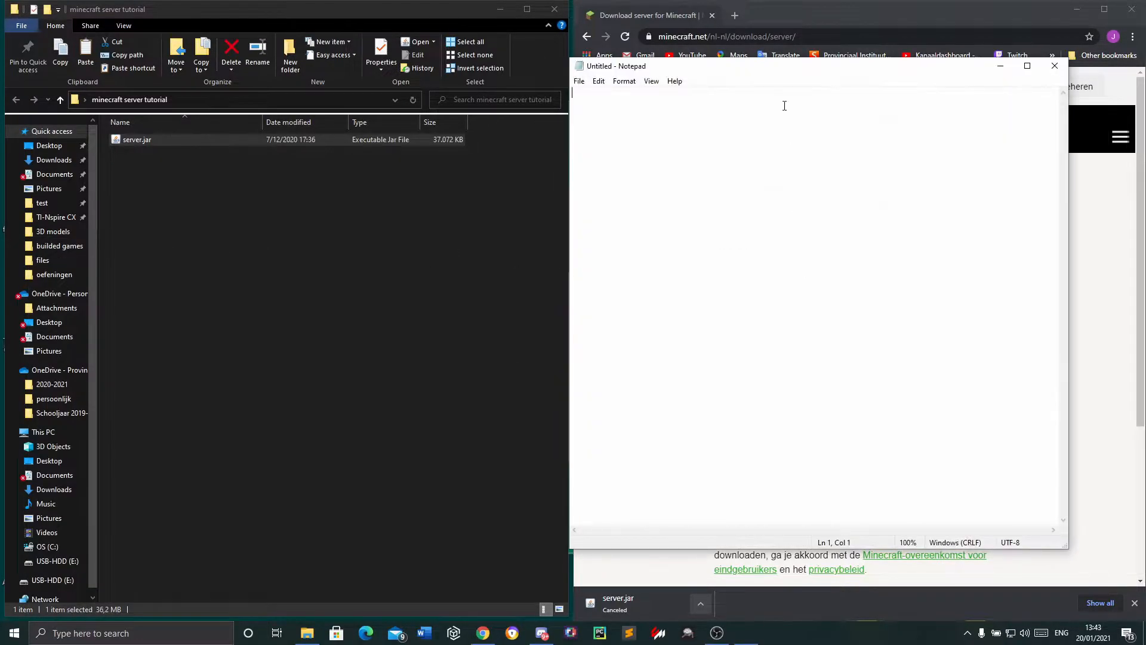
drag(786, 76, 286, 89)
Copy "java -Xmx1024M -Xms1024M -jar minecraft_server.1.16.5.jar" without "nogui" from the web page into Notepad, and accept the site's cookies
click(702, 475)
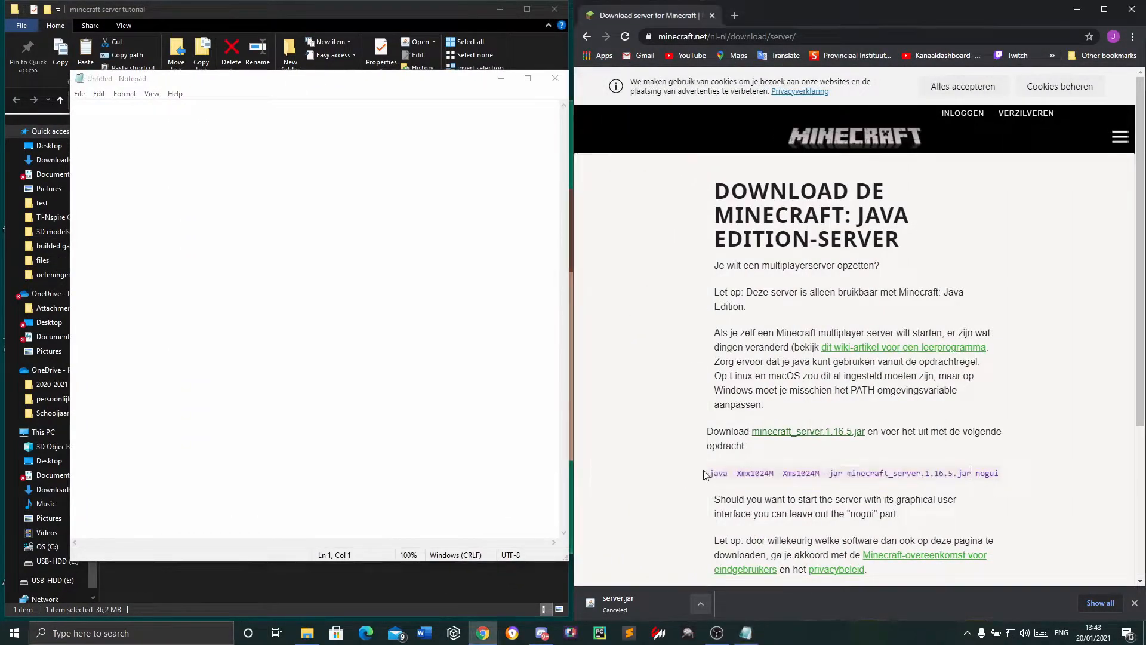
drag(1001, 474, 696, 478)
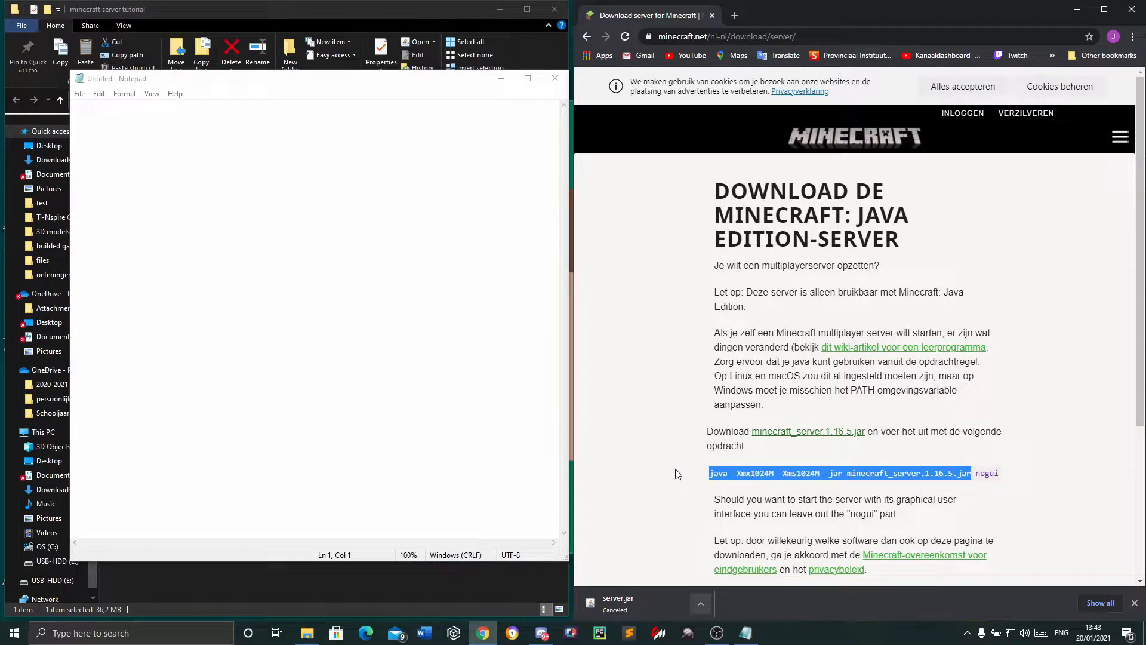
key(ctrl+c)
click(281, 153)
key(ctrl+v)
drag(101, 105, 364, 110)
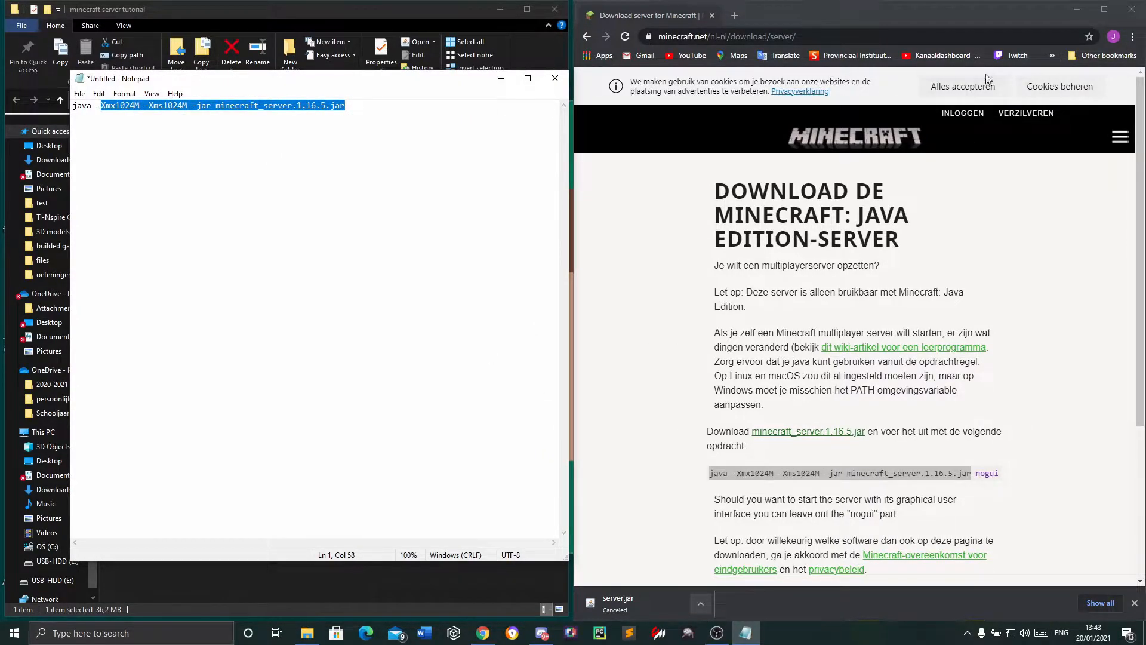
click(973, 89)
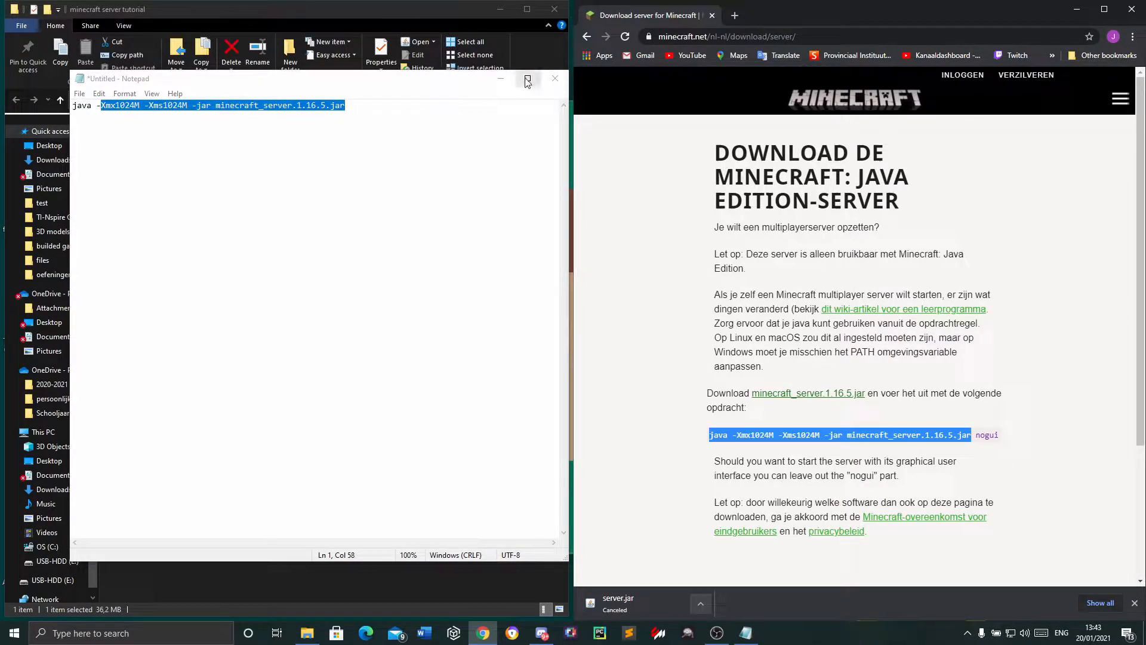
click(418, 107)
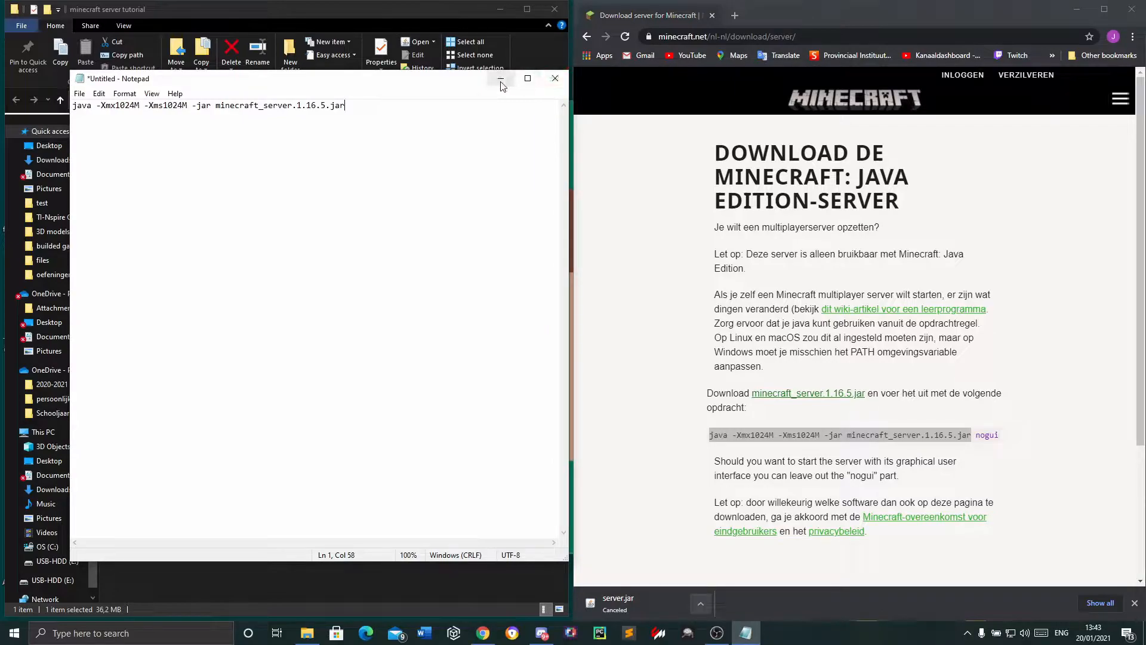
Start saving the Notepad document under a new name and browse to the "minecraft server tutorial" folder on the Desktop
click(80, 93)
click(99, 159)
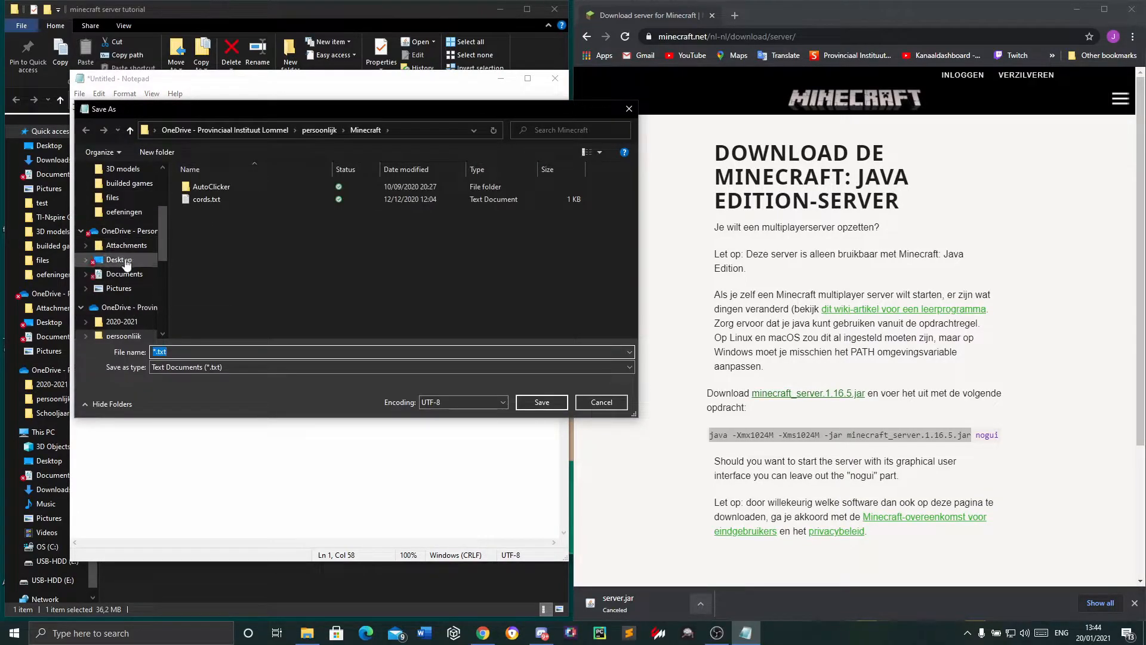
click(120, 259)
scroll(152, 213, up, 3)
click(119, 192)
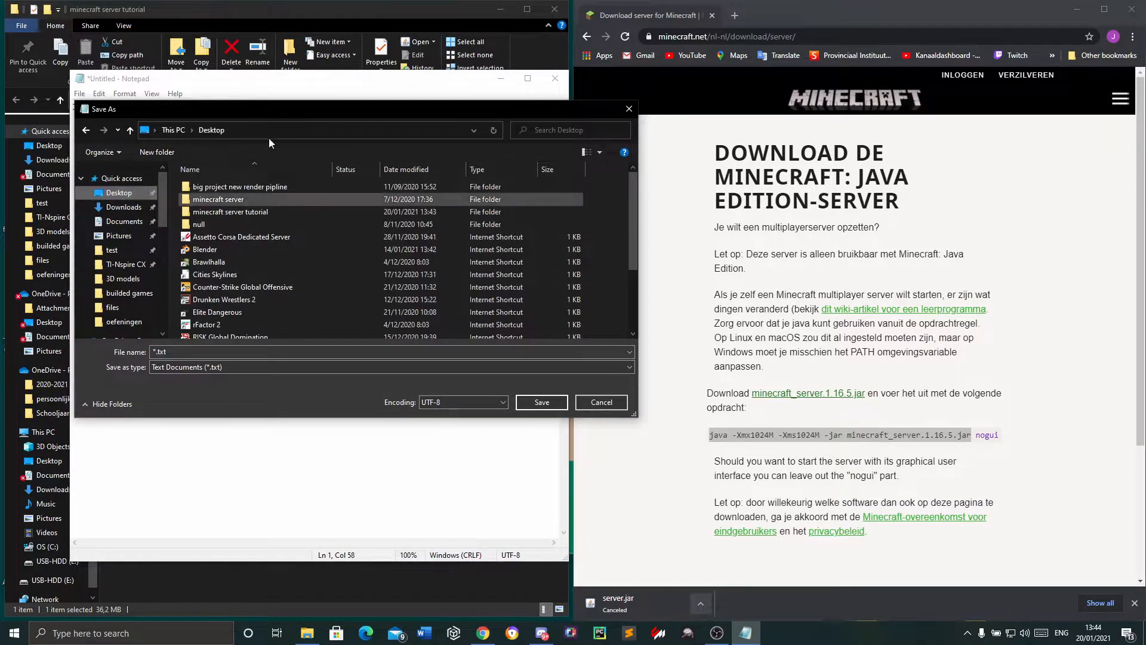
click(253, 210)
double_click(254, 207)
Name the file run.bat with the All Files type, save it in the server folder and close Notepad
click(188, 352)
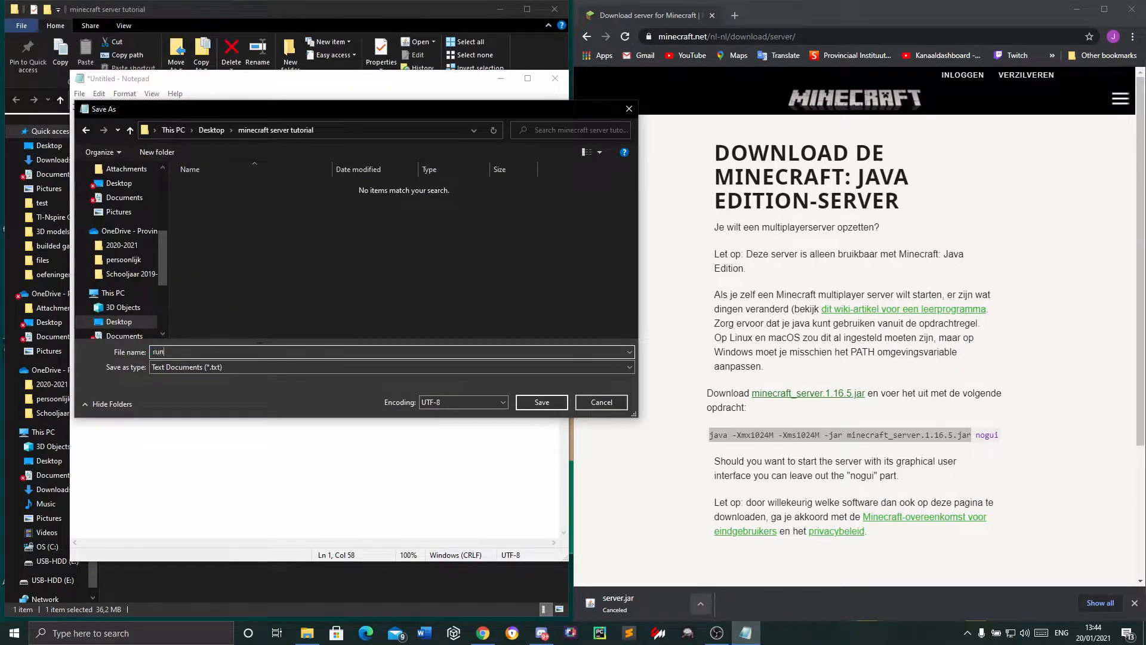
click(242, 366)
click(233, 377)
click(217, 371)
click(206, 388)
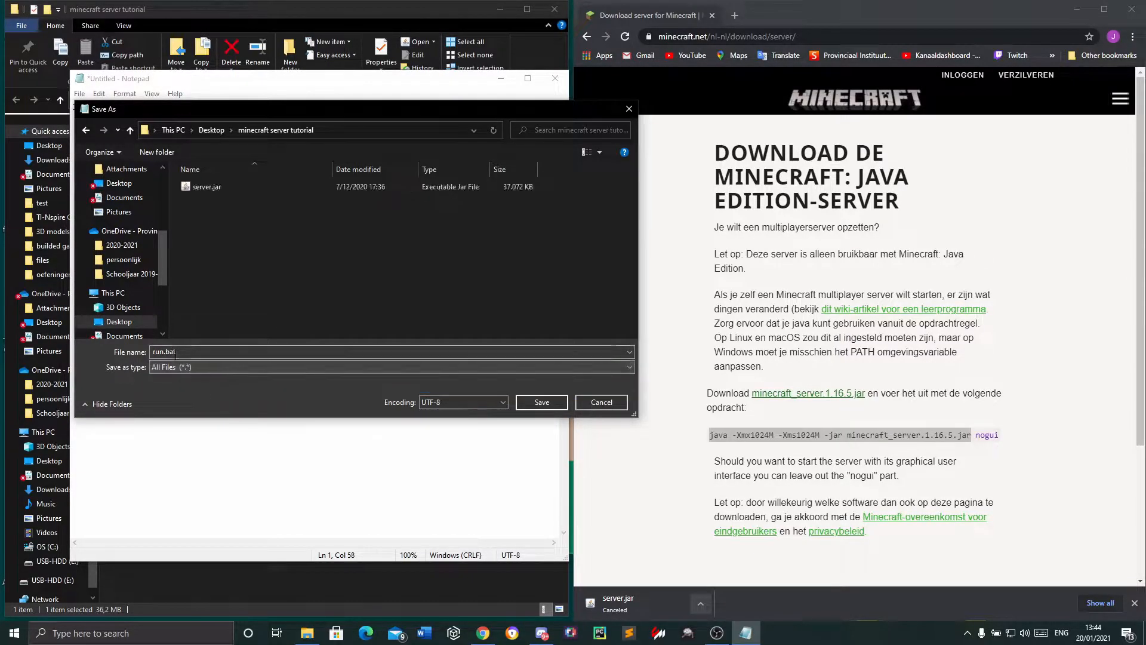
click(539, 405)
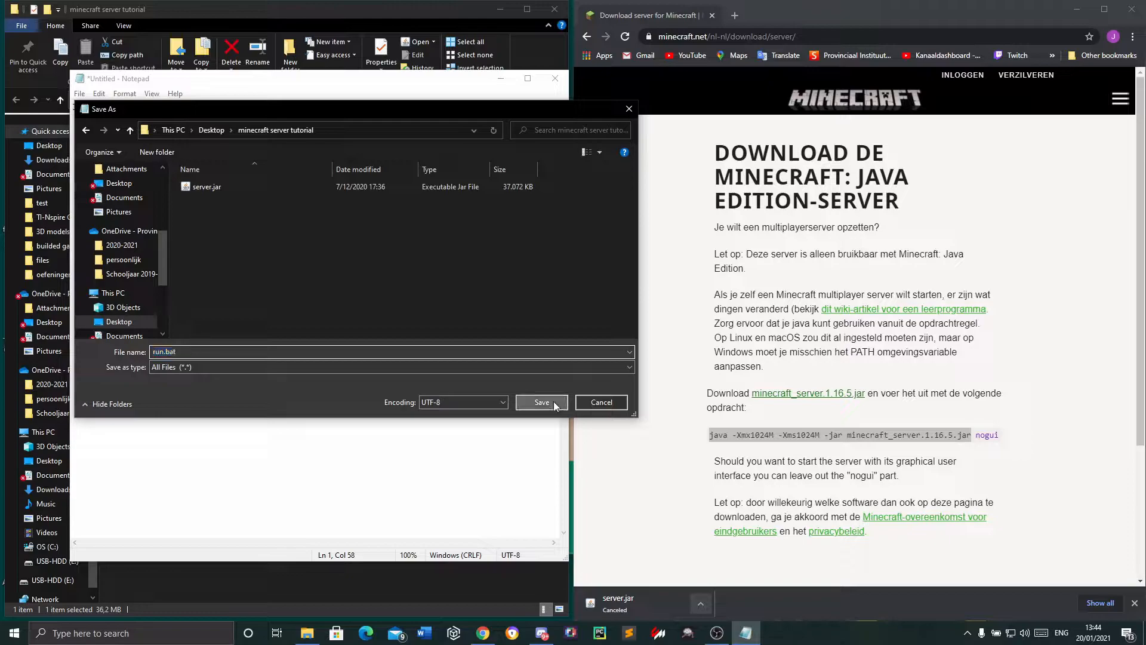
click(555, 78)
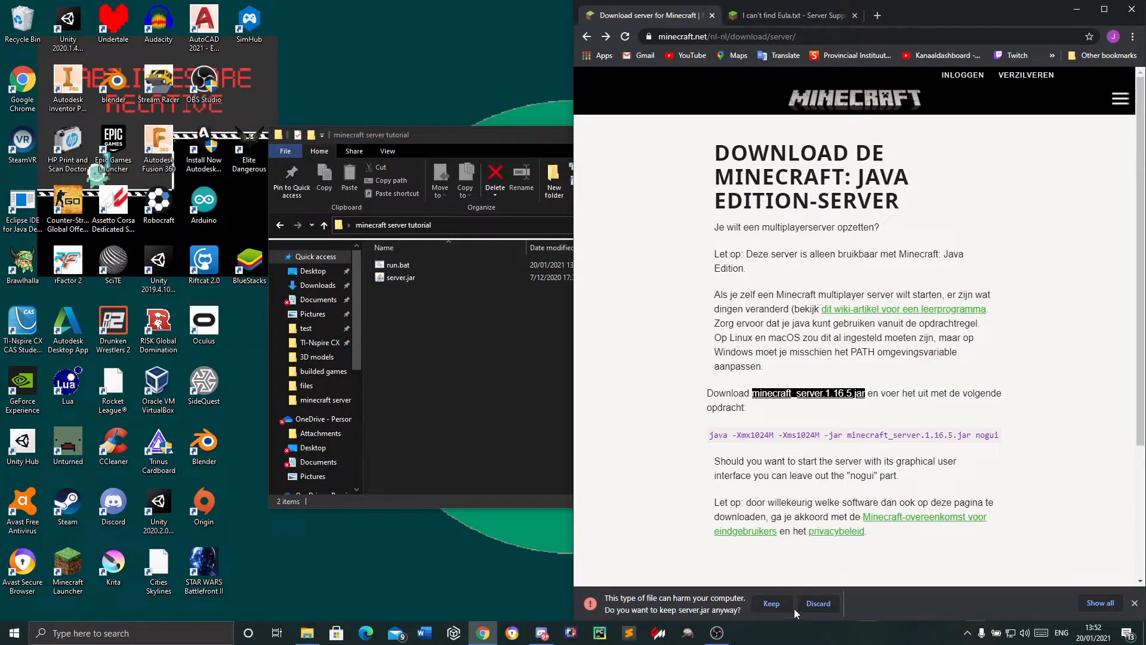
Open run.bat from the server folder for editing and examine the jar file name in its Java command
click(771, 606)
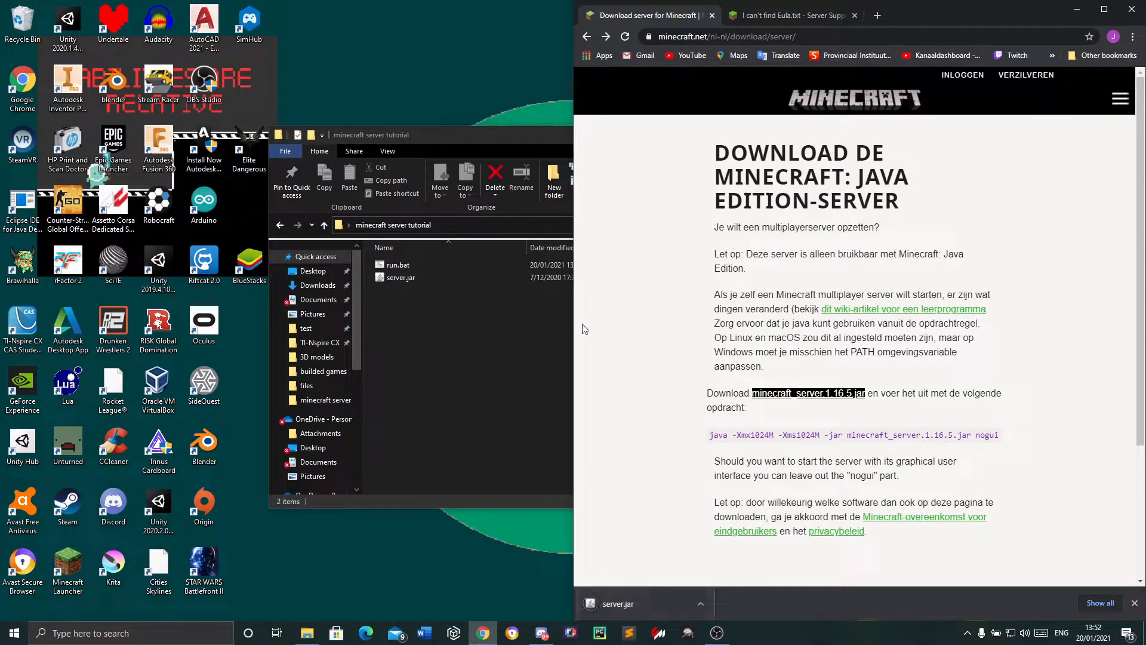
click(407, 277)
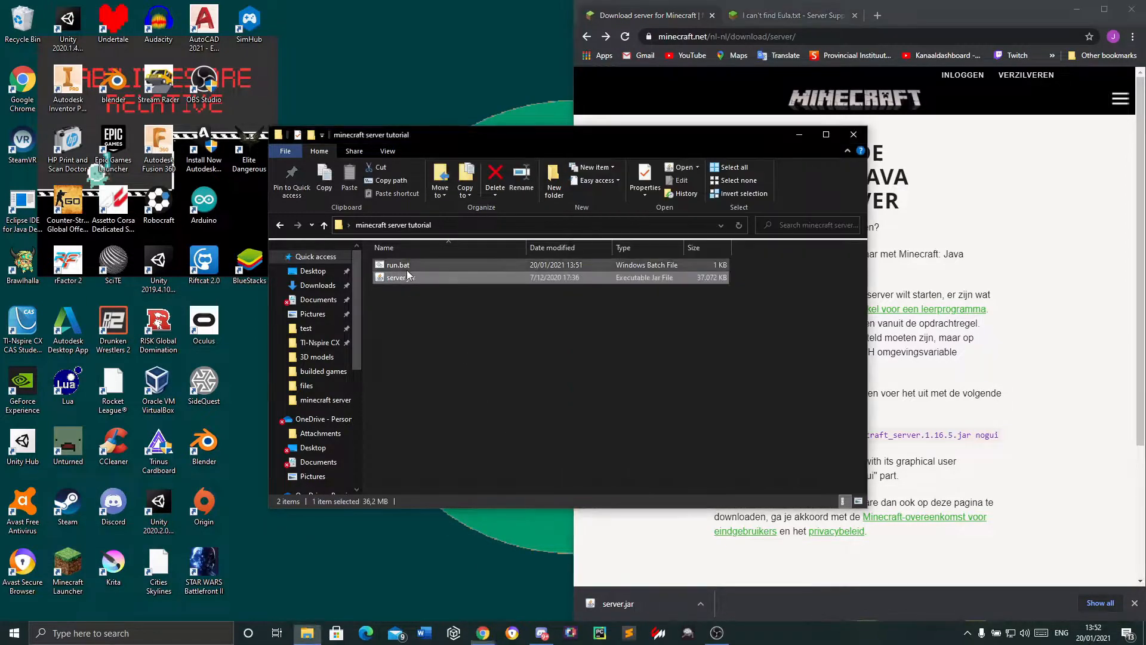
right_click(407, 267)
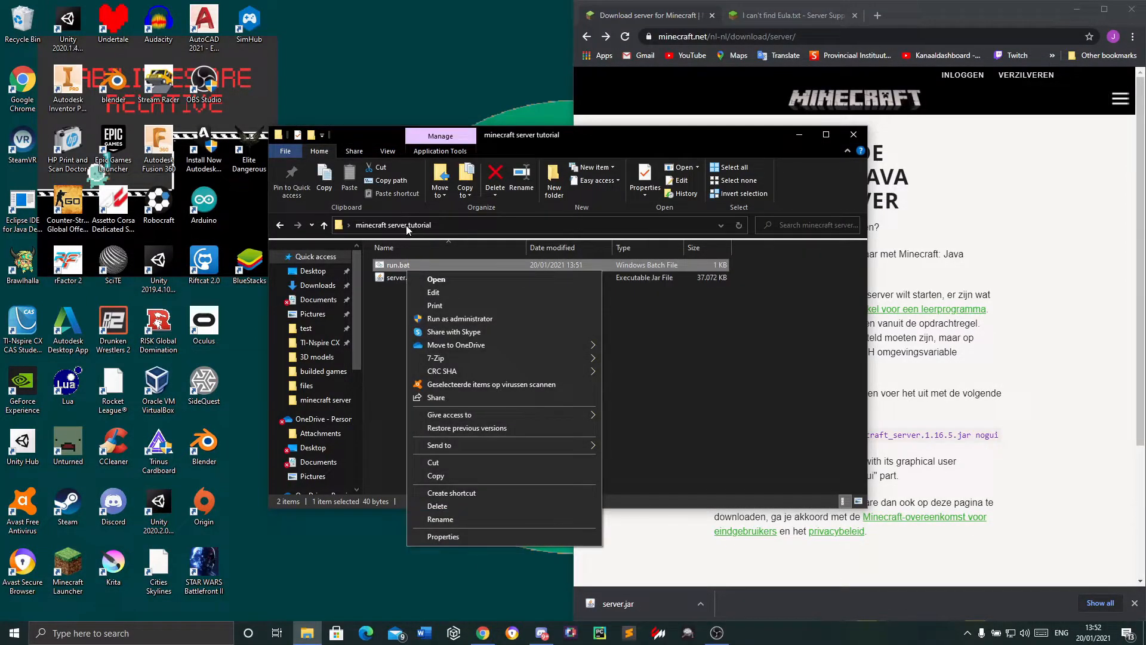
click(434, 292)
drag(342, 250, 371, 251)
click(431, 254)
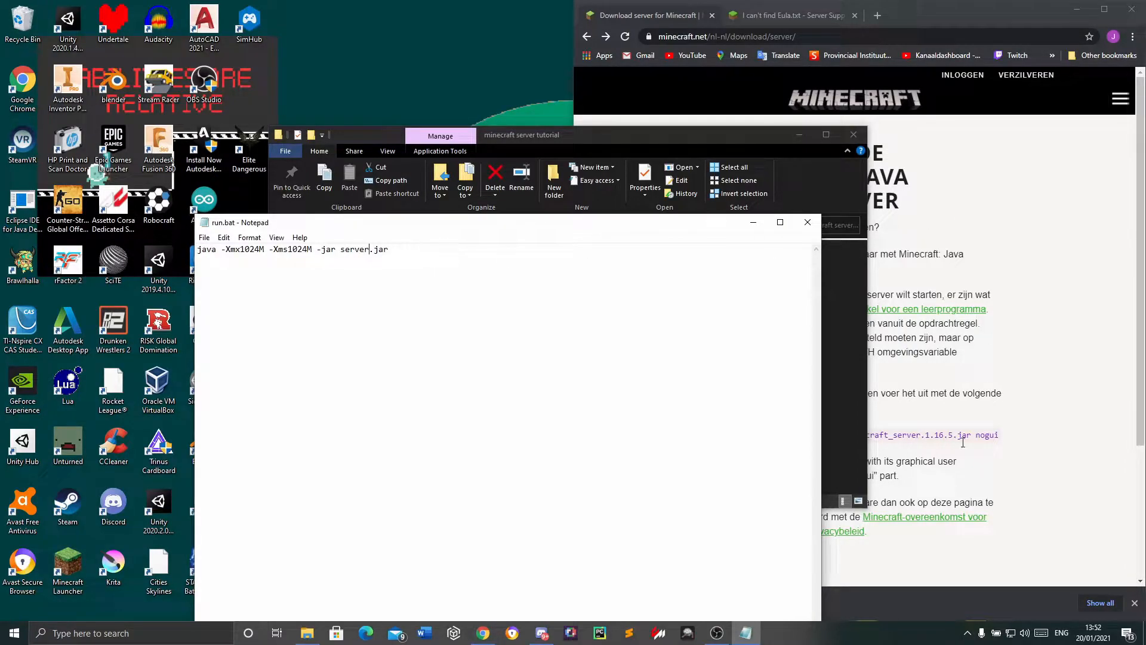
Compare minecraft_server.1.16.5.jar in the web page's command with the jar name in run.bat, and close run.bat
click(946, 423)
drag(859, 436, 968, 432)
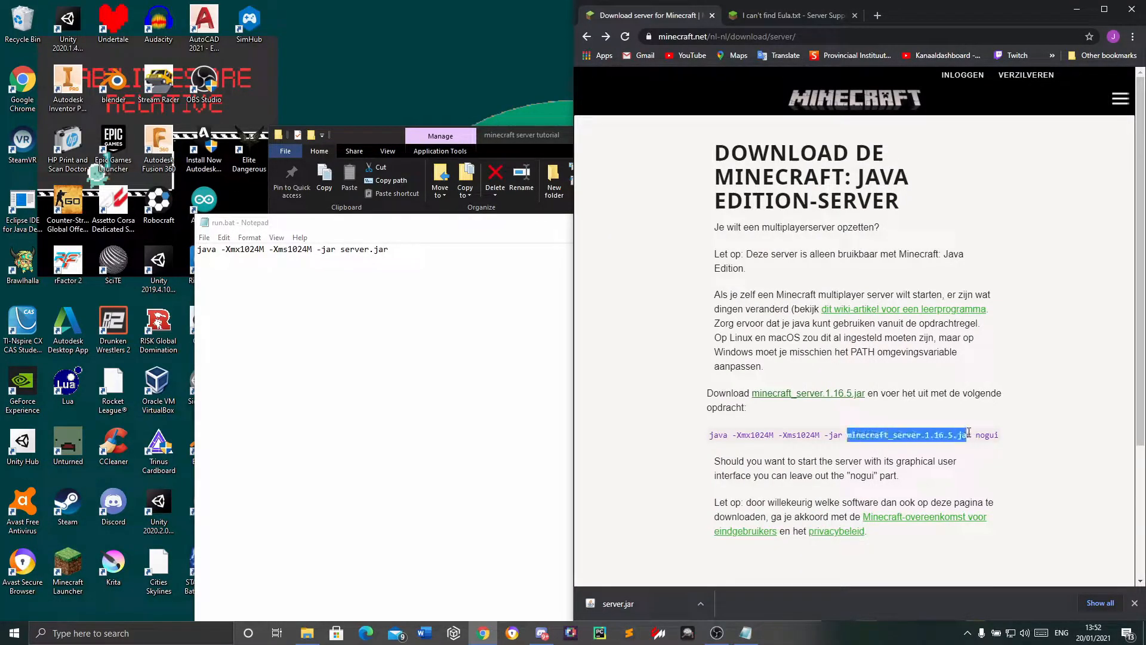
click(407, 215)
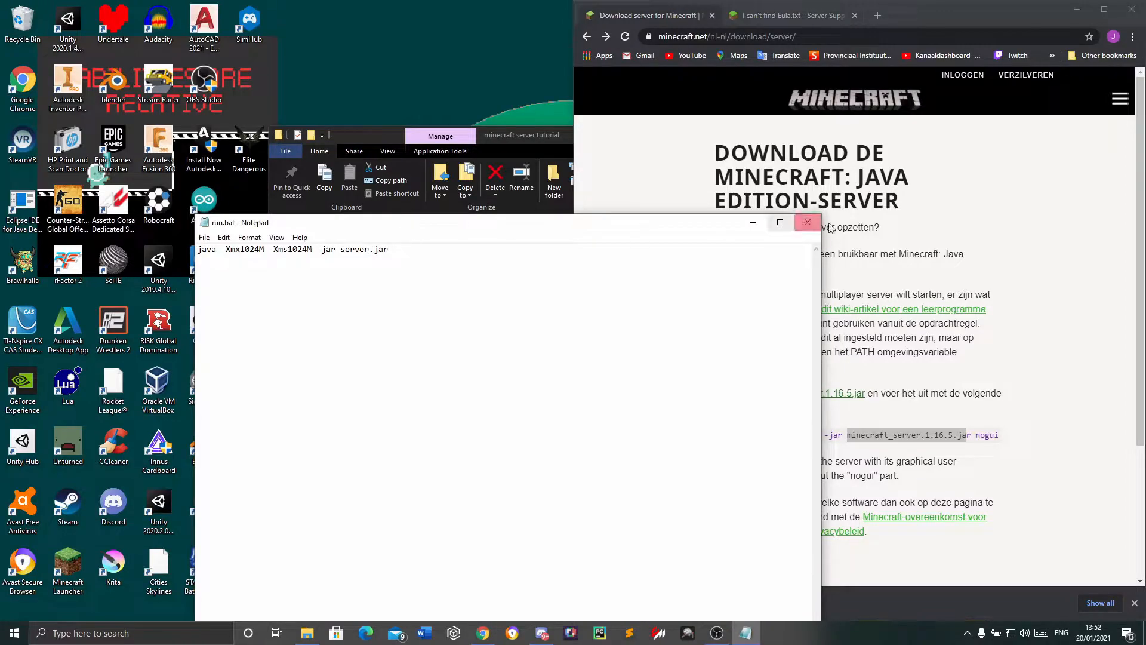
drag(341, 250, 365, 251)
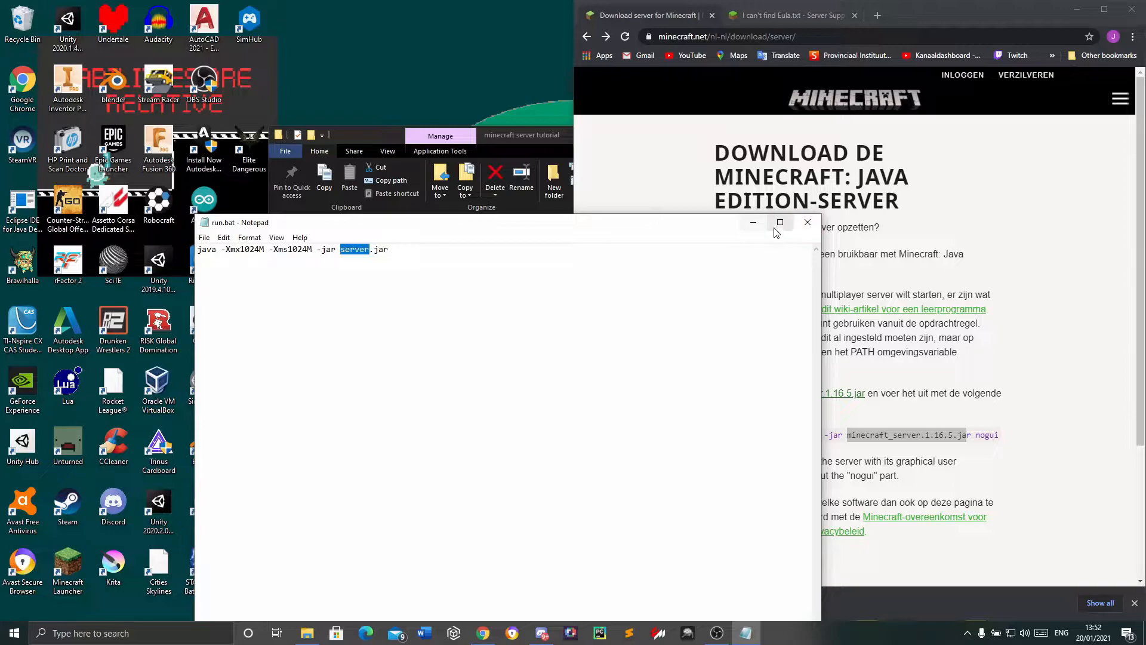
click(807, 222)
Run run.bat to generate the server files, and locate eula.txt and server.properties in the folder
click(433, 358)
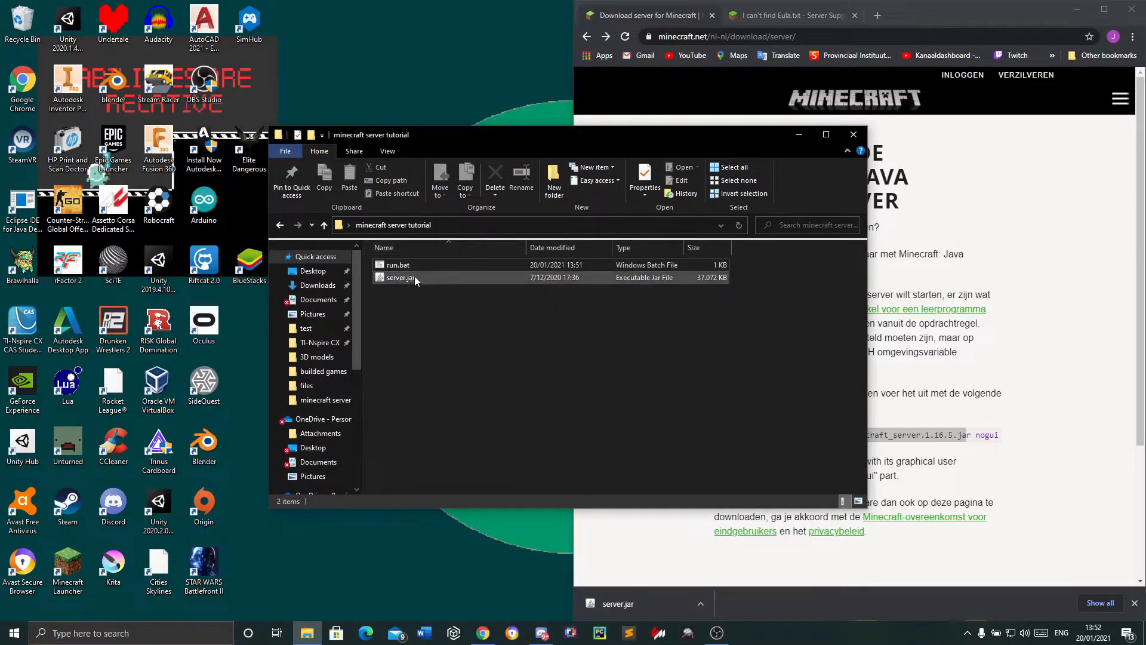
double_click(418, 266)
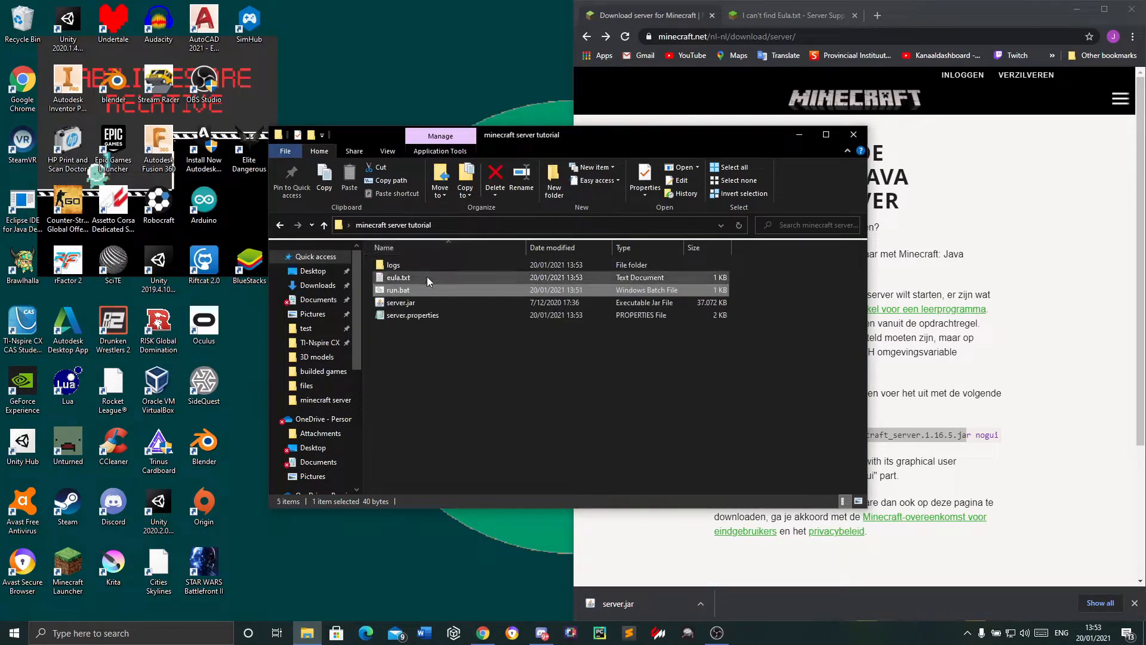
click(412, 277)
click(410, 315)
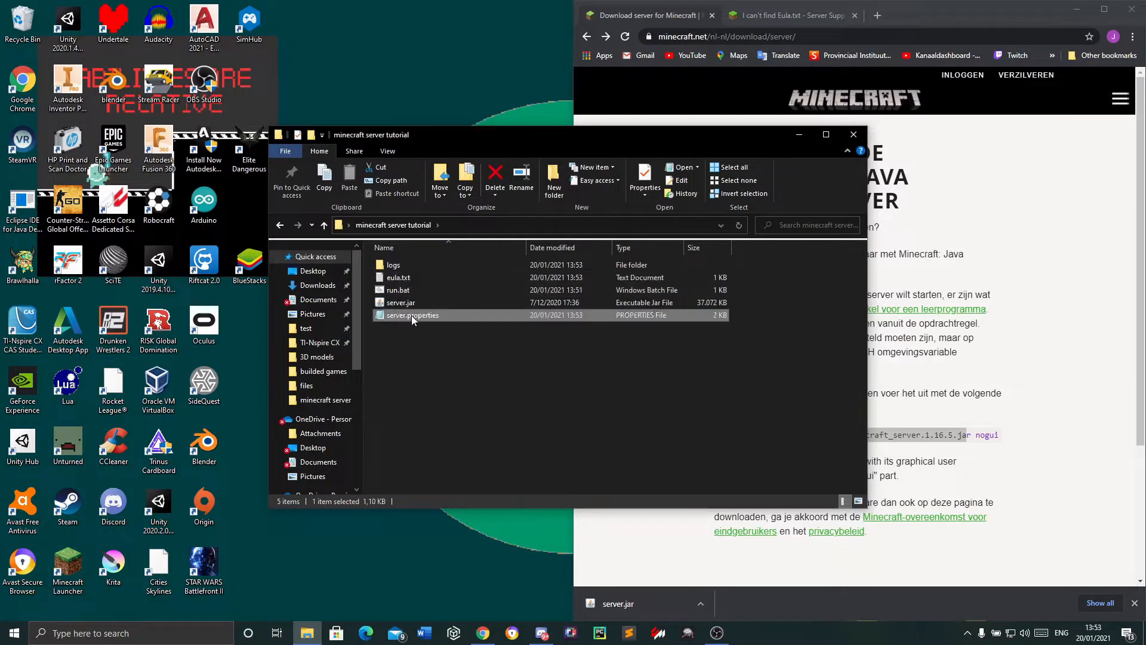
Open eula.txt, set eula to true, save the file and close it
double_click(414, 277)
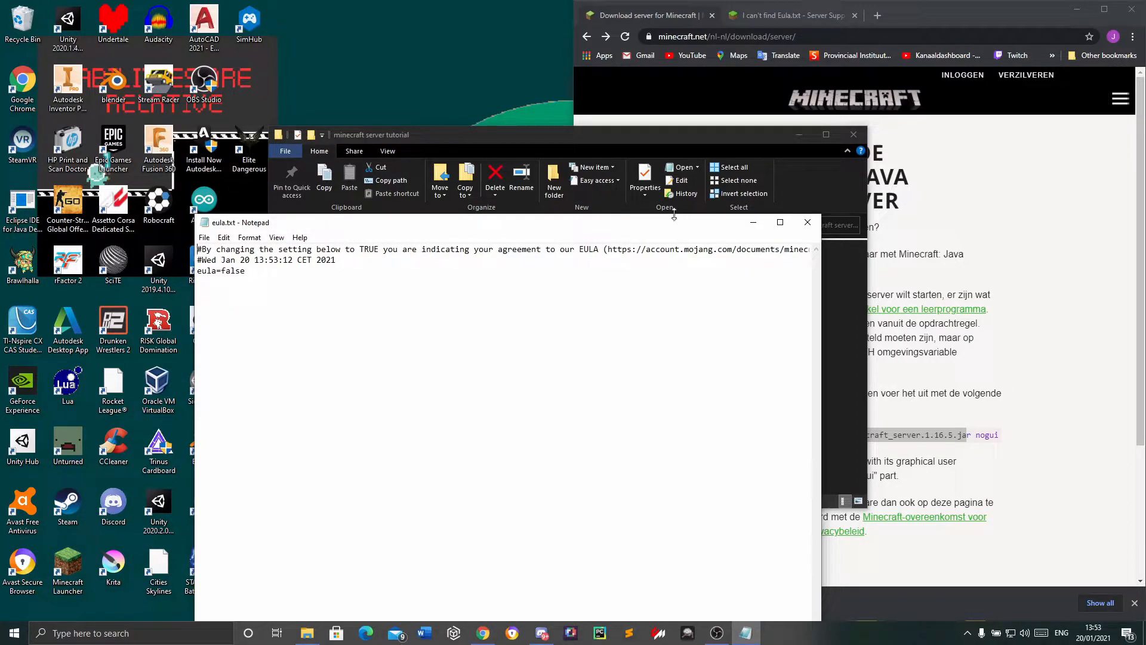
drag(270, 280, 223, 272)
text(t)
key(ctrl+s)
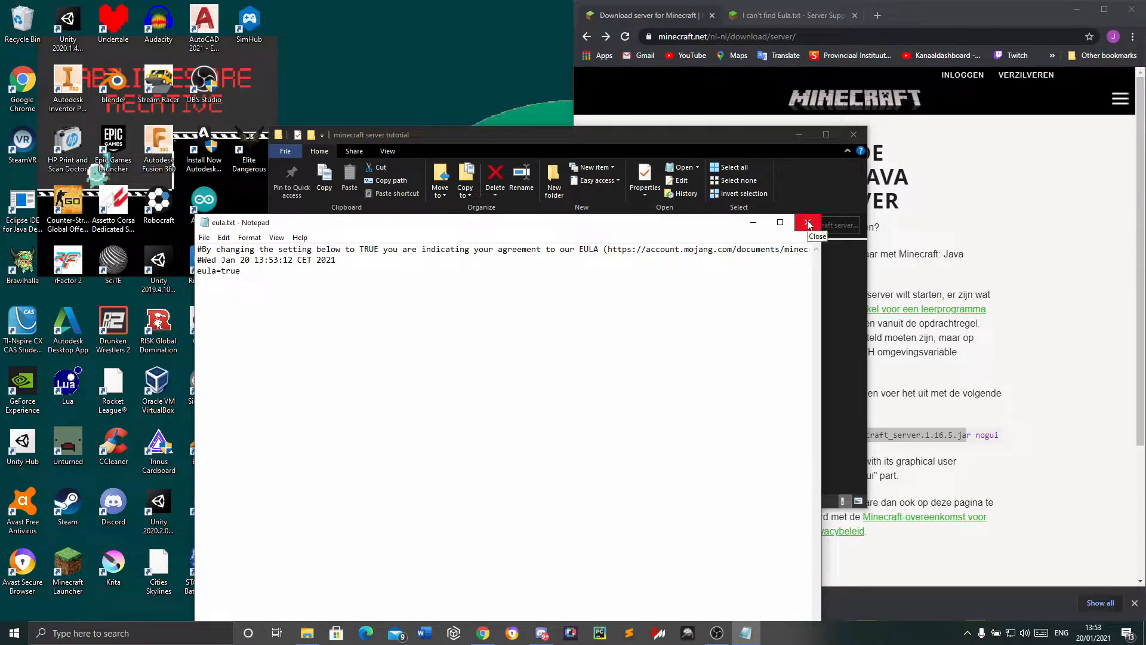
click(807, 222)
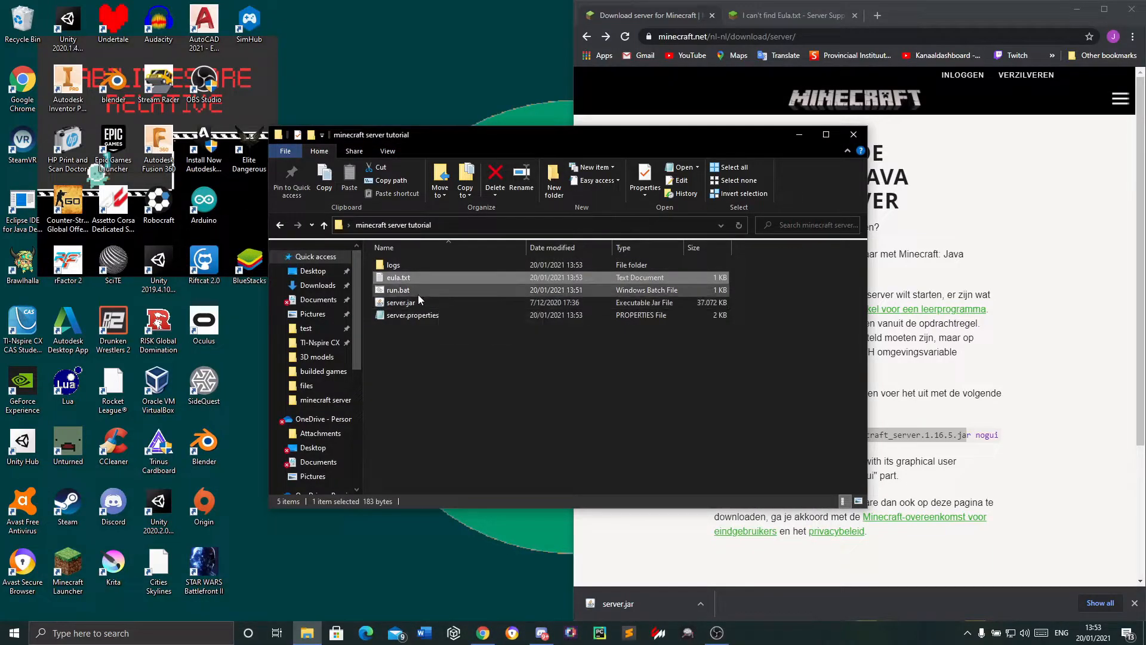
Reopen eula.txt to check its eula line, and close it again
click(467, 342)
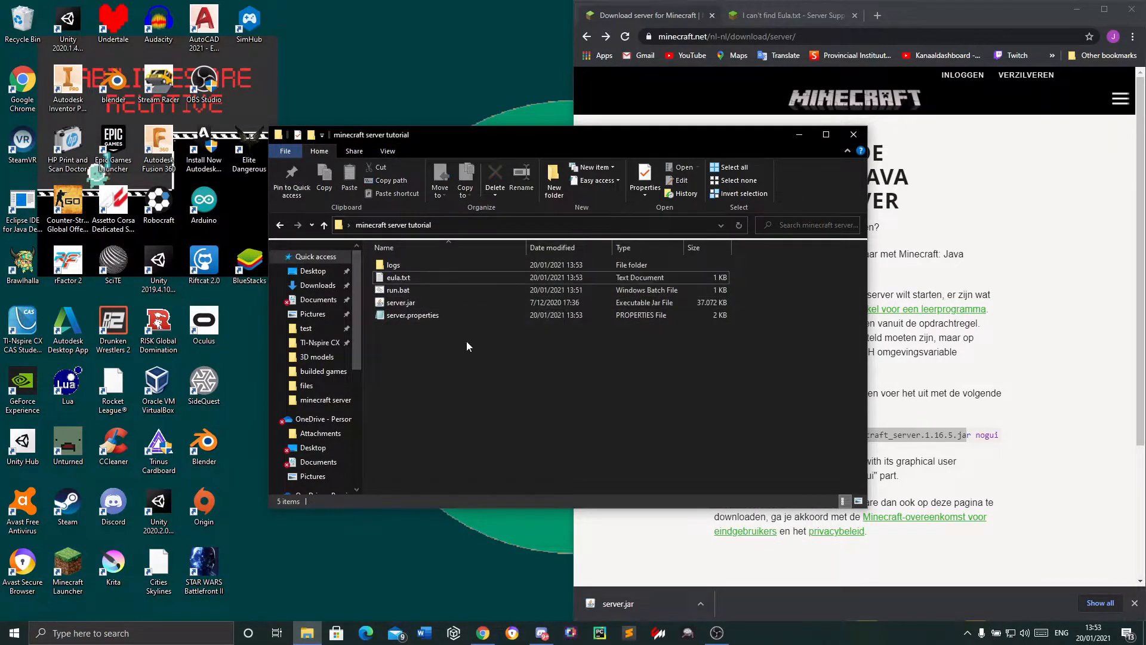
double_click(406, 277)
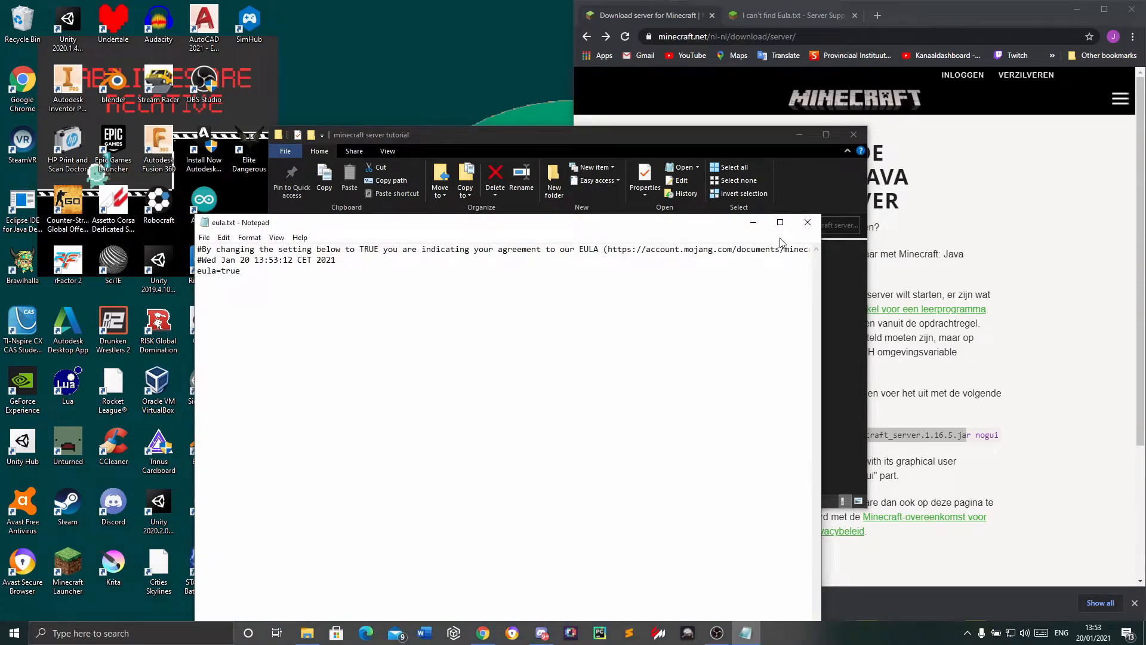
click(808, 222)
Start the server from server.jar, look into the logs folder and return to the server folder
double_click(401, 302)
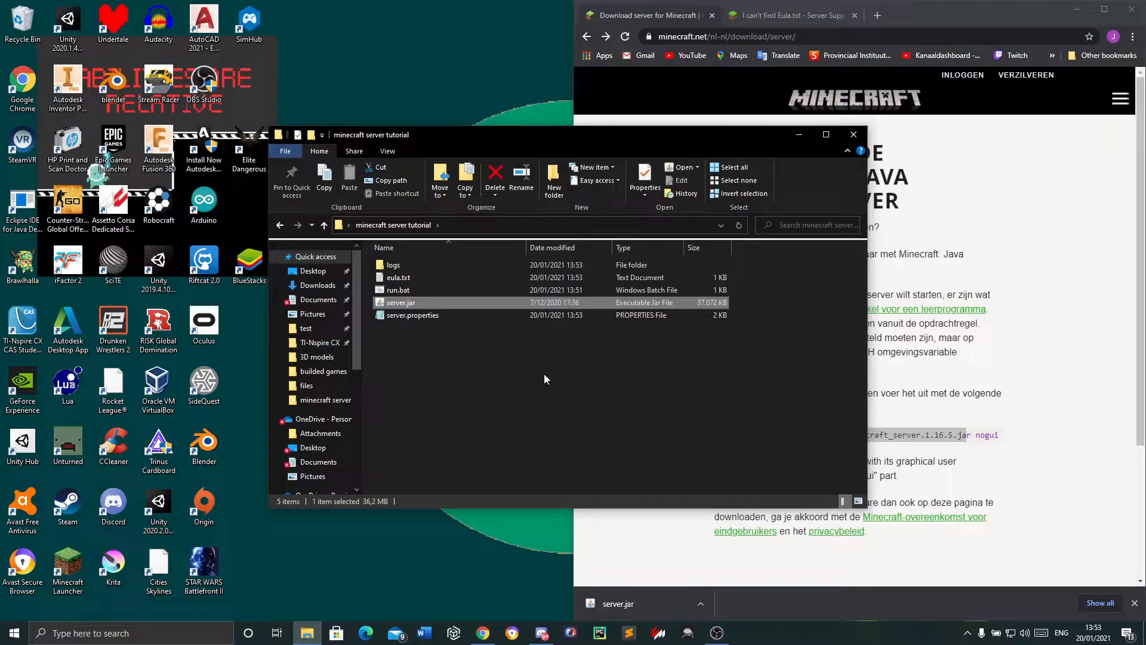
double_click(427, 266)
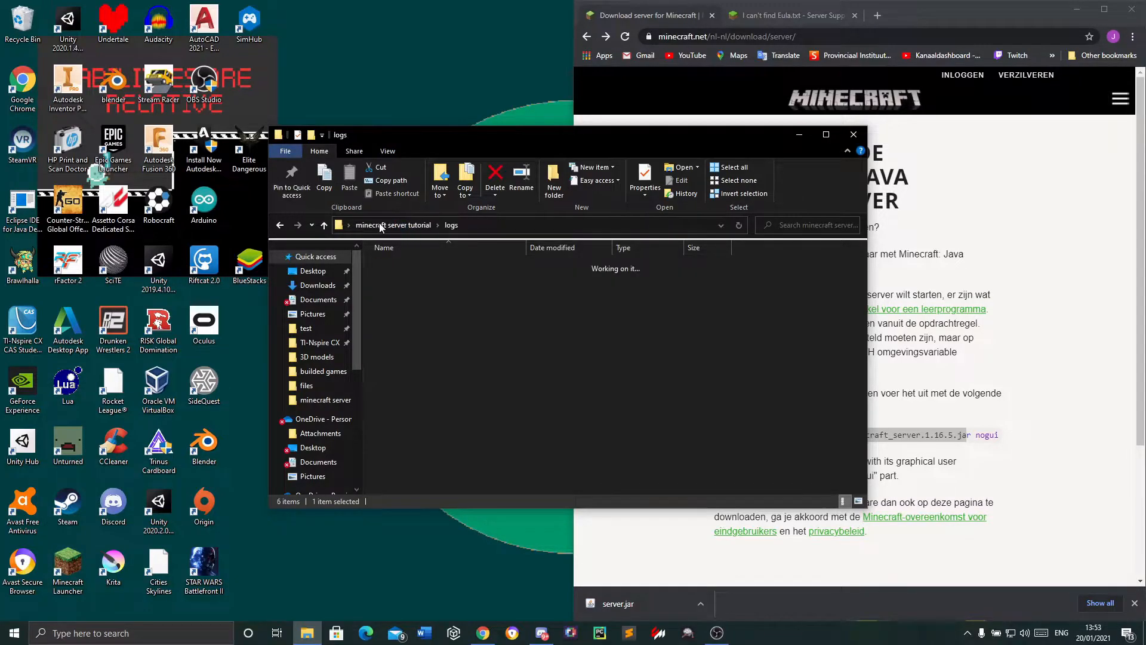
click(280, 224)
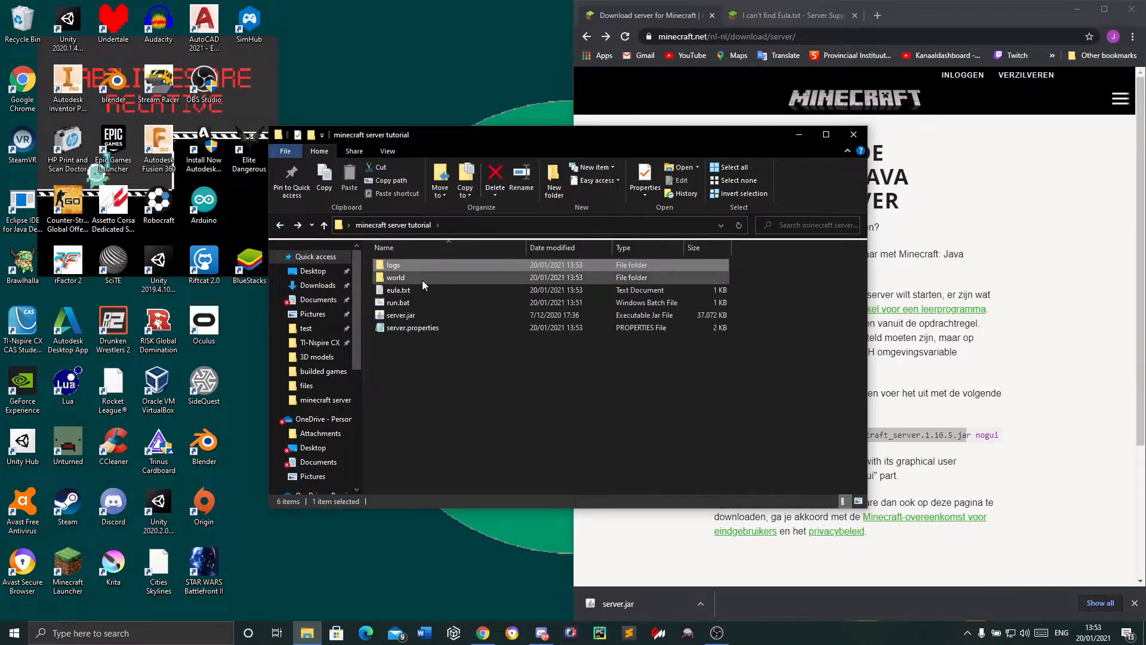
Bring up the running Minecraft server window, check the startup progress in its log, and minimize it
mouse_move(400, 283)
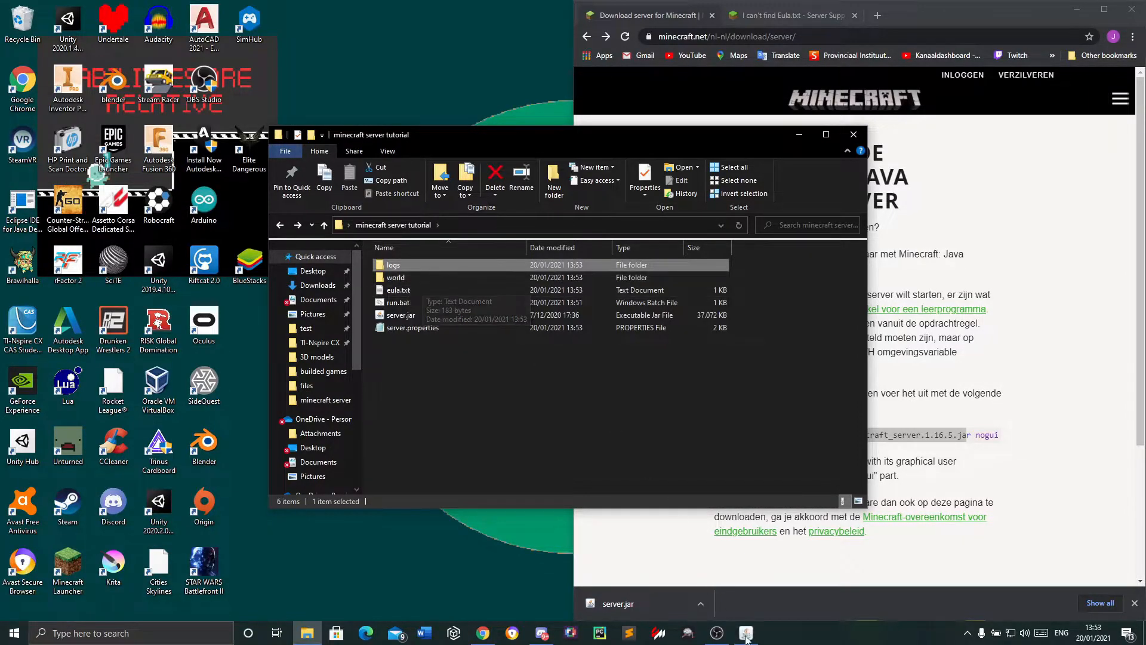
mouse_move(754, 640)
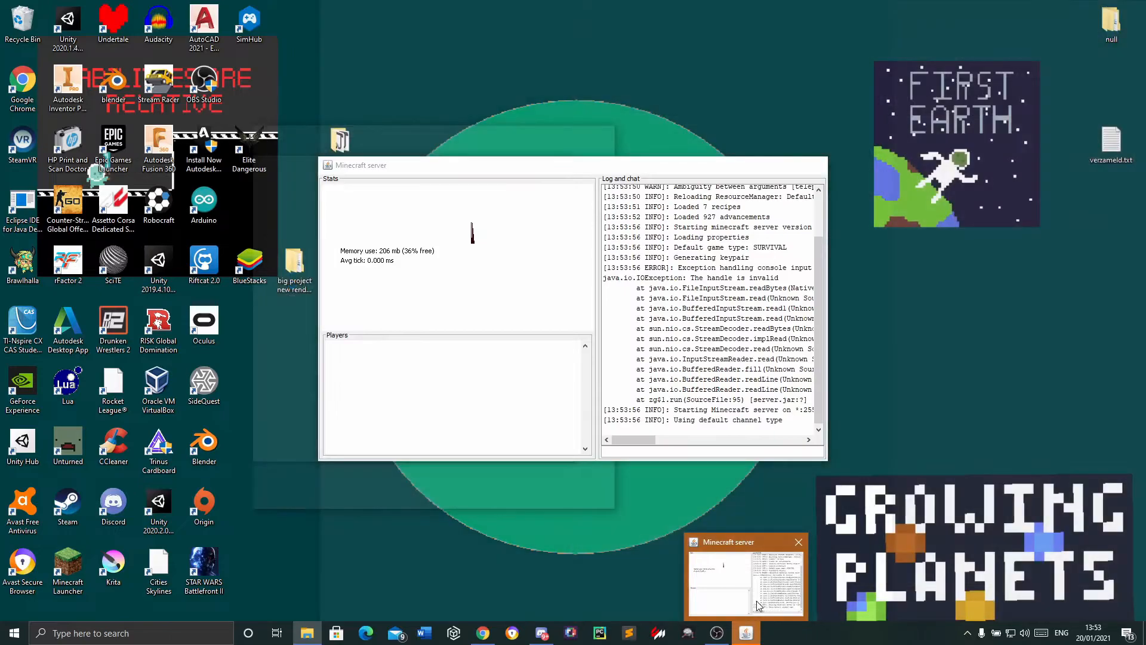
click(759, 603)
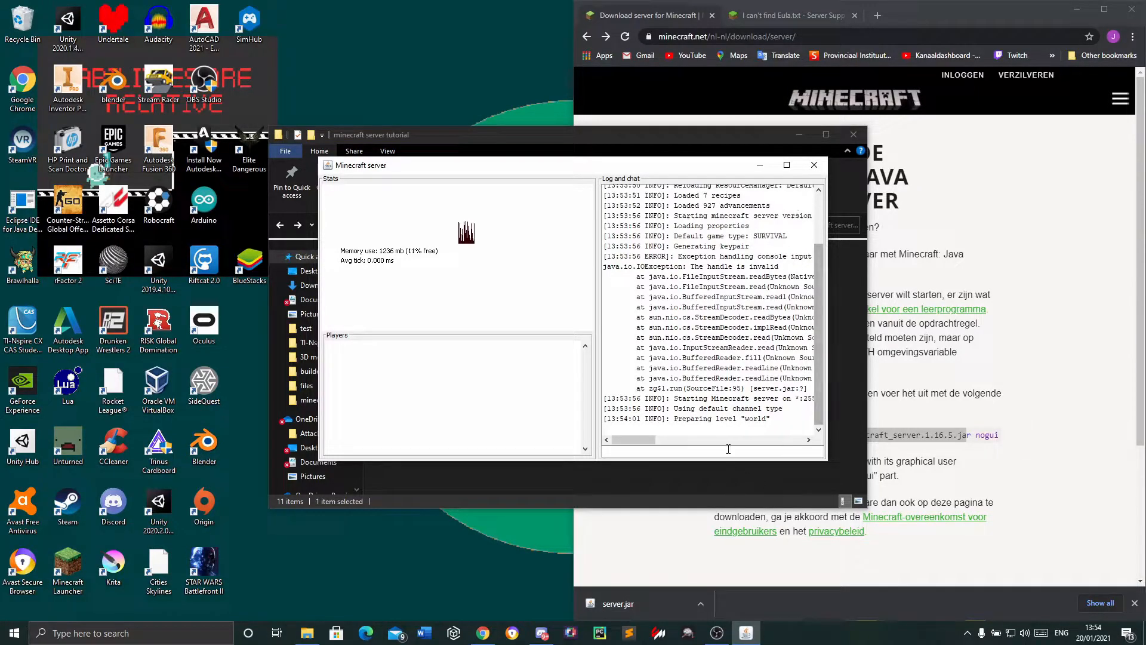
click(905, 24)
click(449, 170)
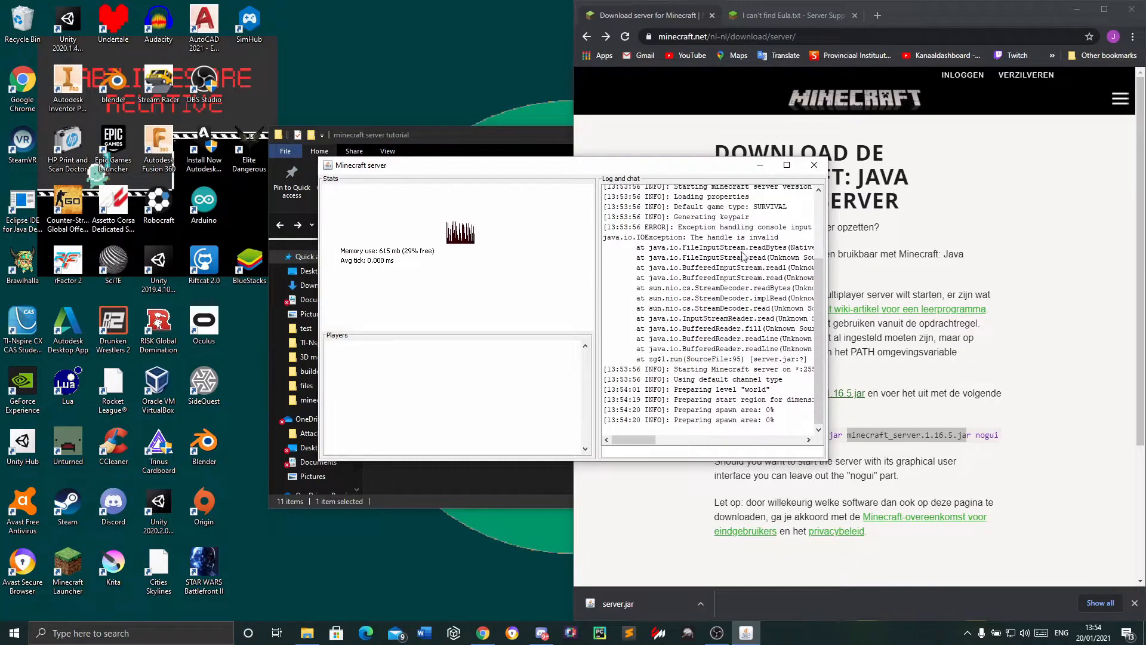
click(759, 165)
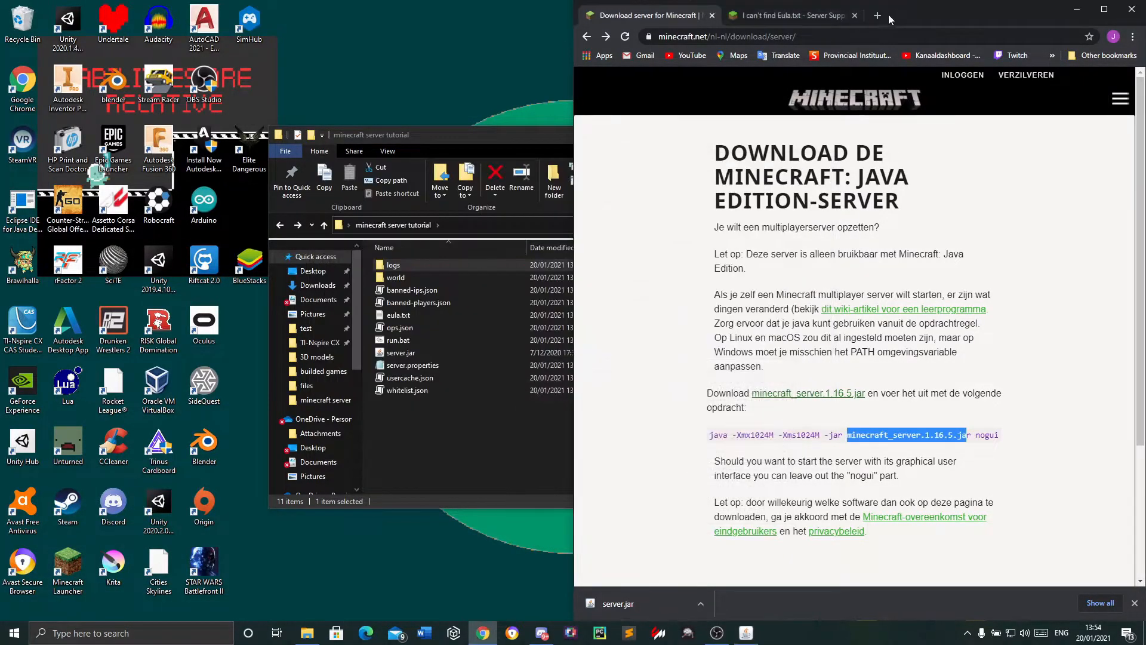
Open zerotier.com in a new tab of the maximized browser and look at the download banner on its home page
click(877, 16)
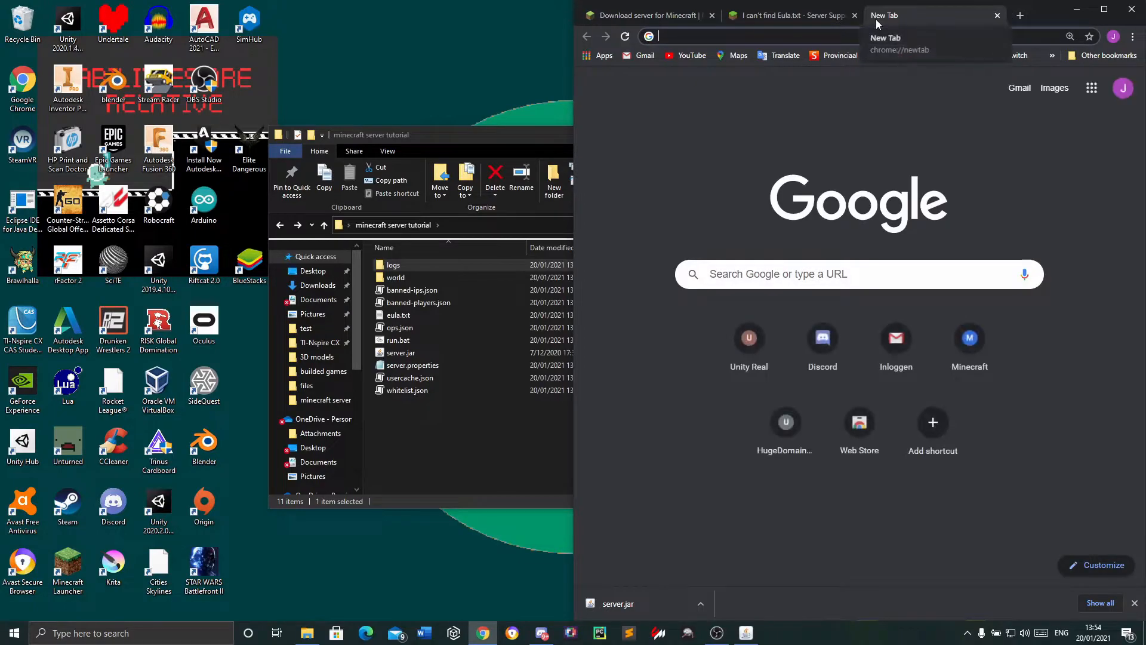
click(1105, 9)
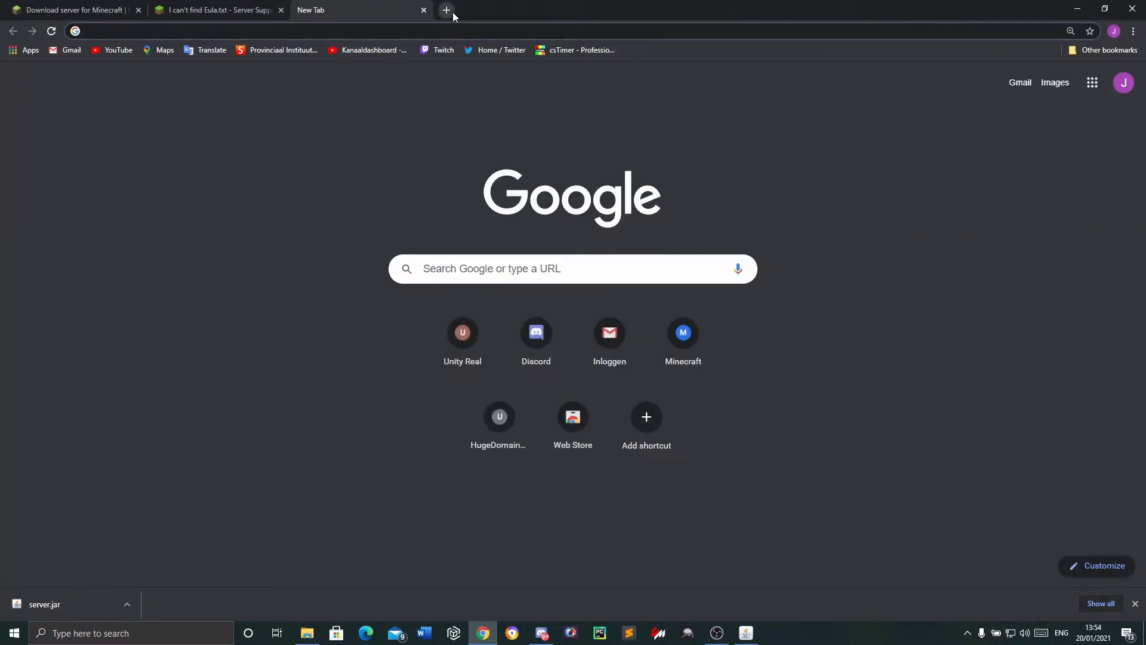
text(zerotier.com)
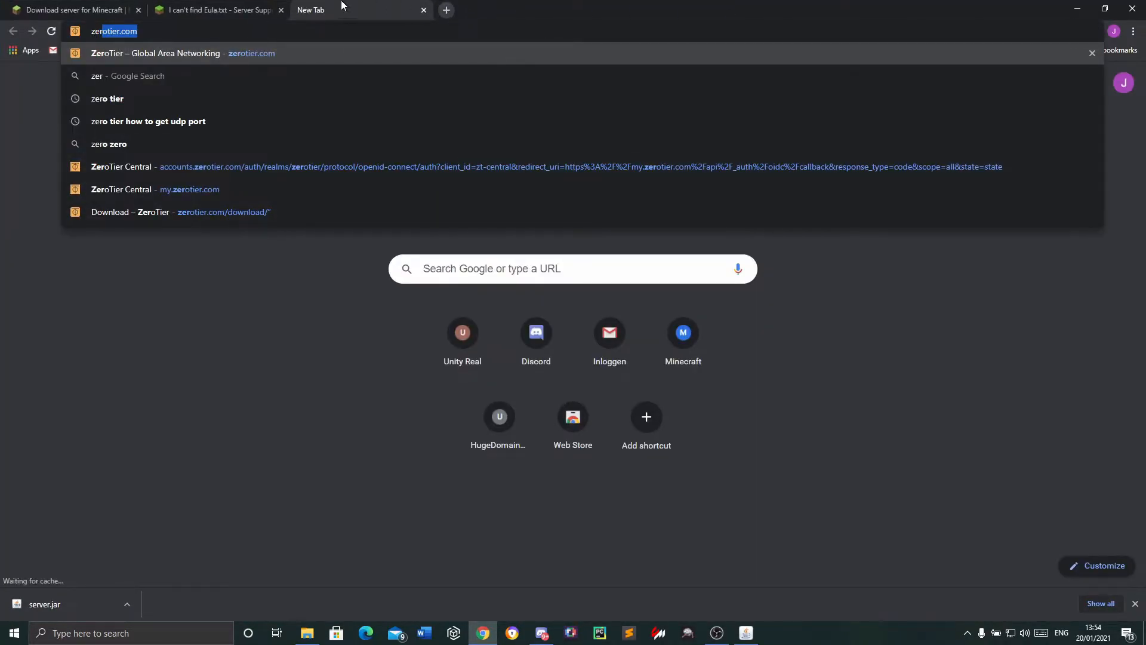
key(Right)
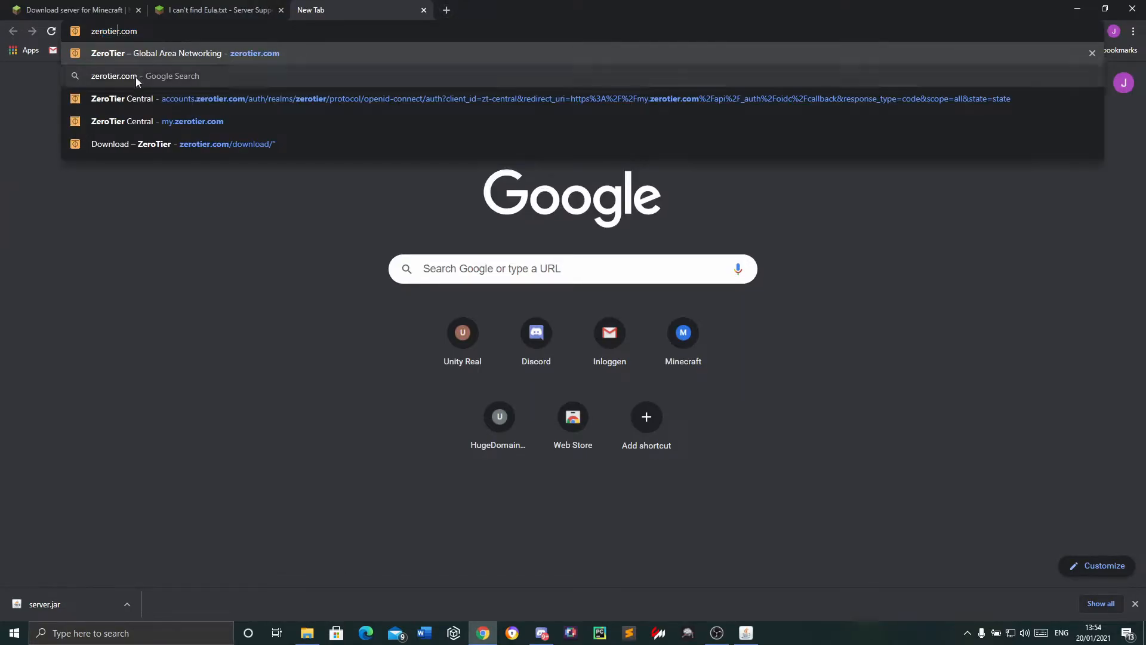
key(Return)
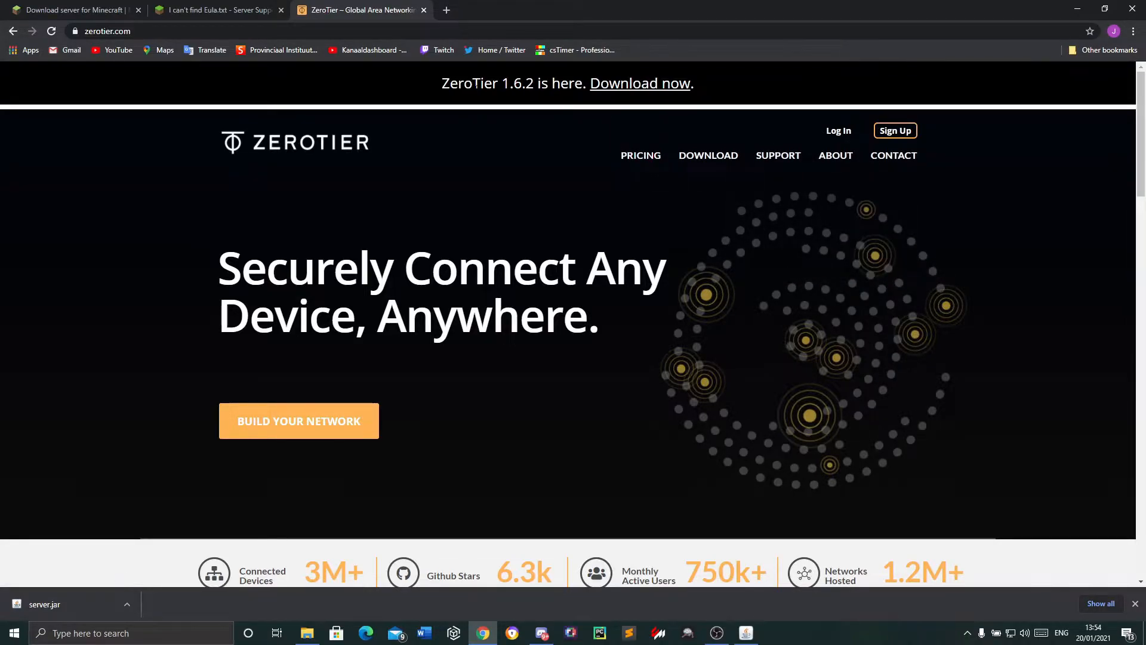
drag(422, 81, 727, 102)
click(826, 106)
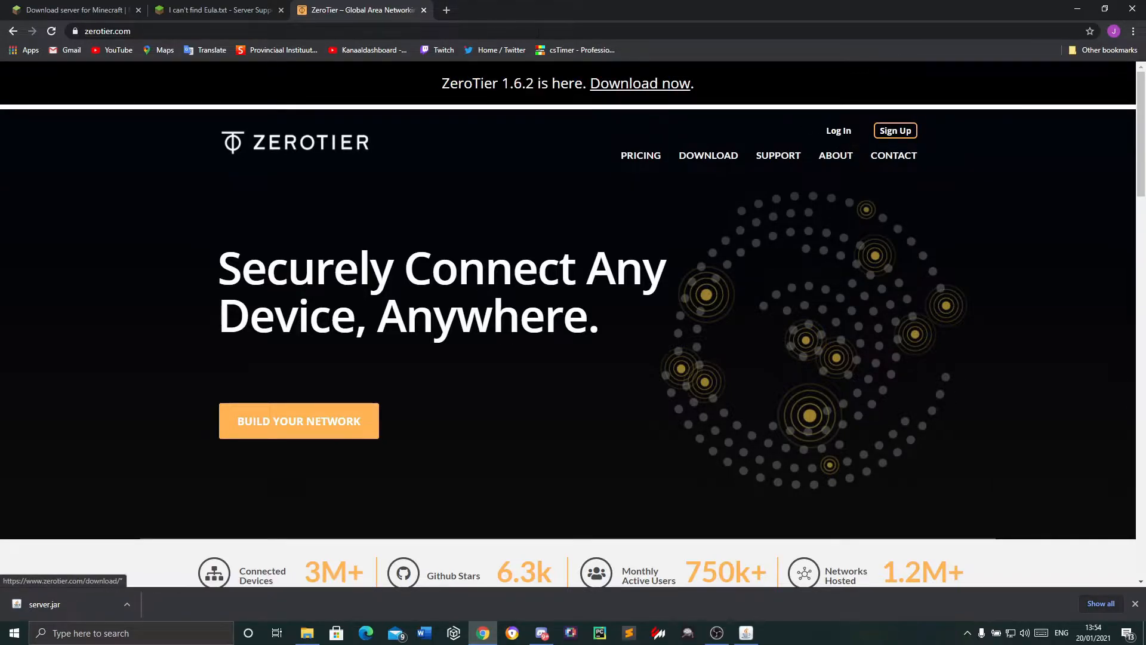
Open ZeroTier's sign-up page, look over the registration form and close it again
click(905, 135)
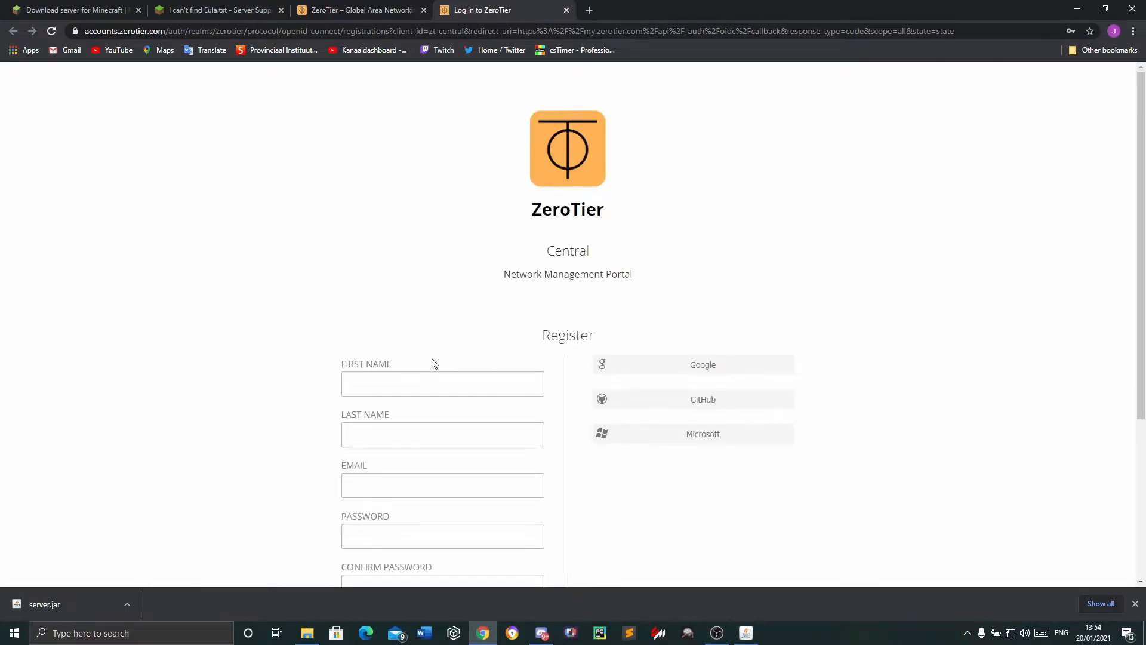
scroll(429, 374, down, 3)
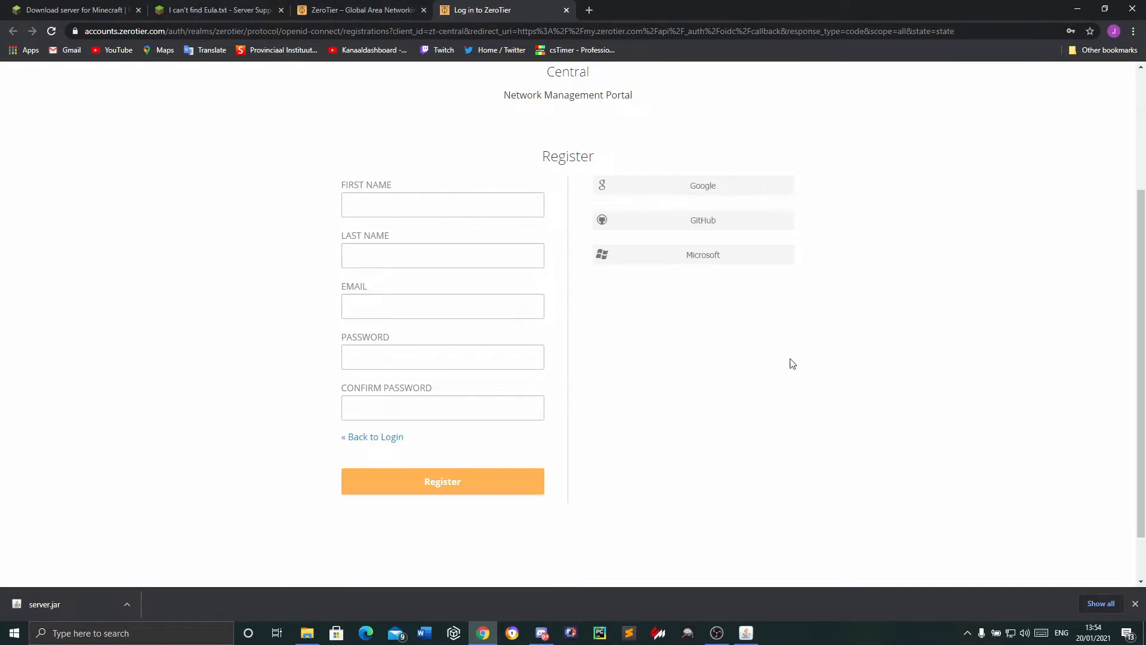
click(566, 11)
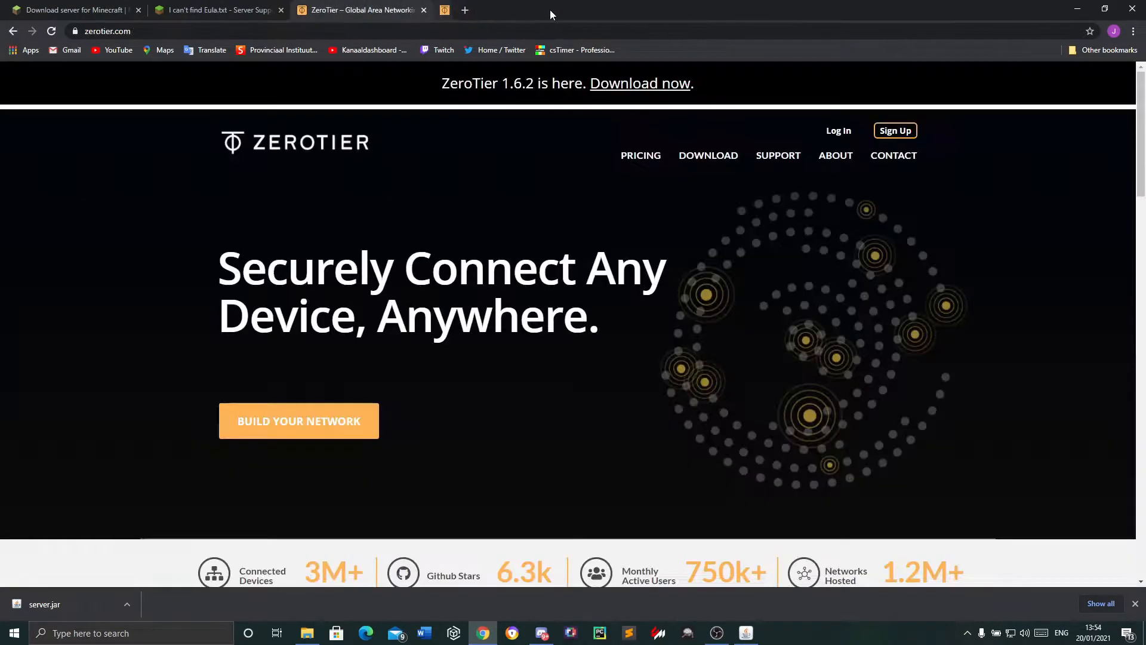
Download the Windows version of ZeroTier from its download page and launch the ZeroTier One installer
click(620, 89)
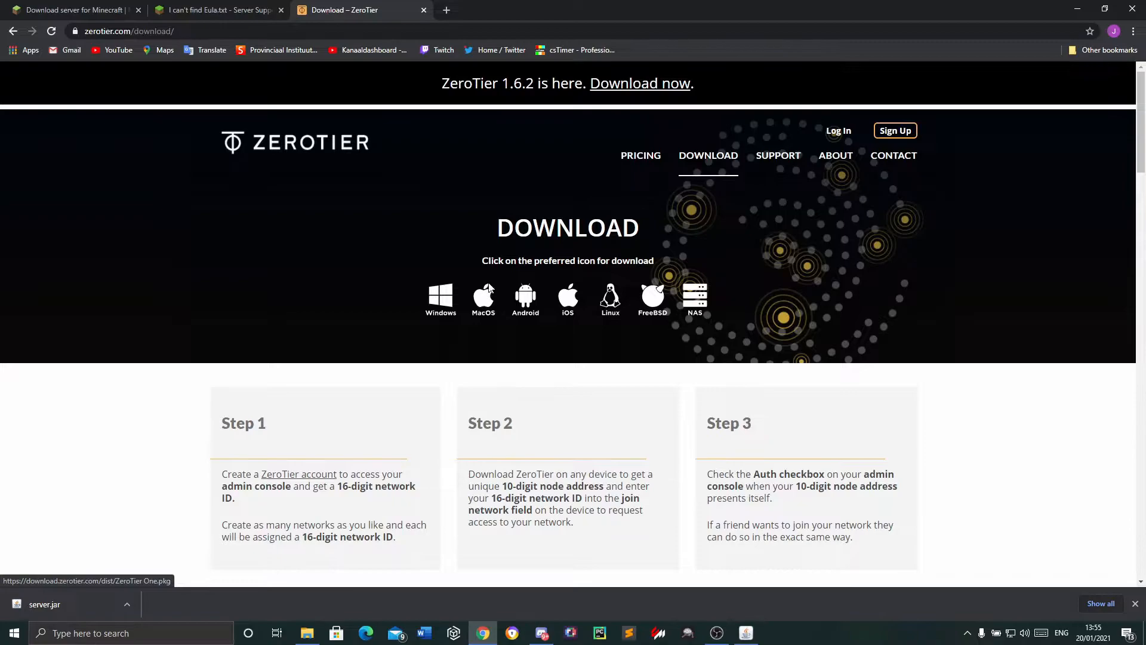
click(451, 297)
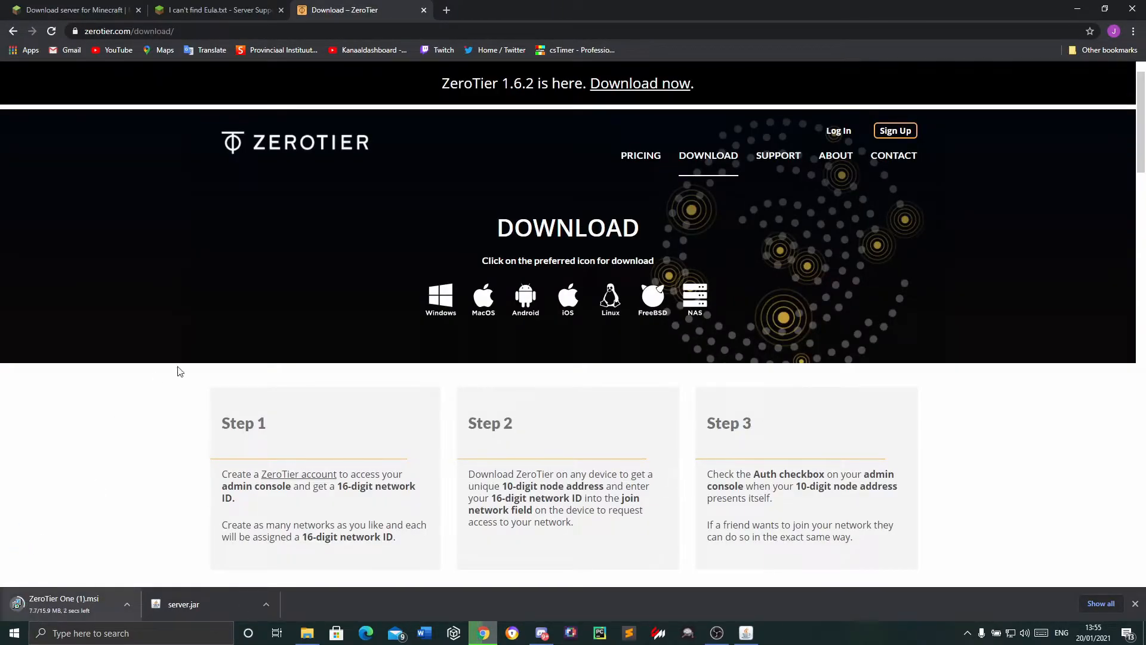
click(64, 599)
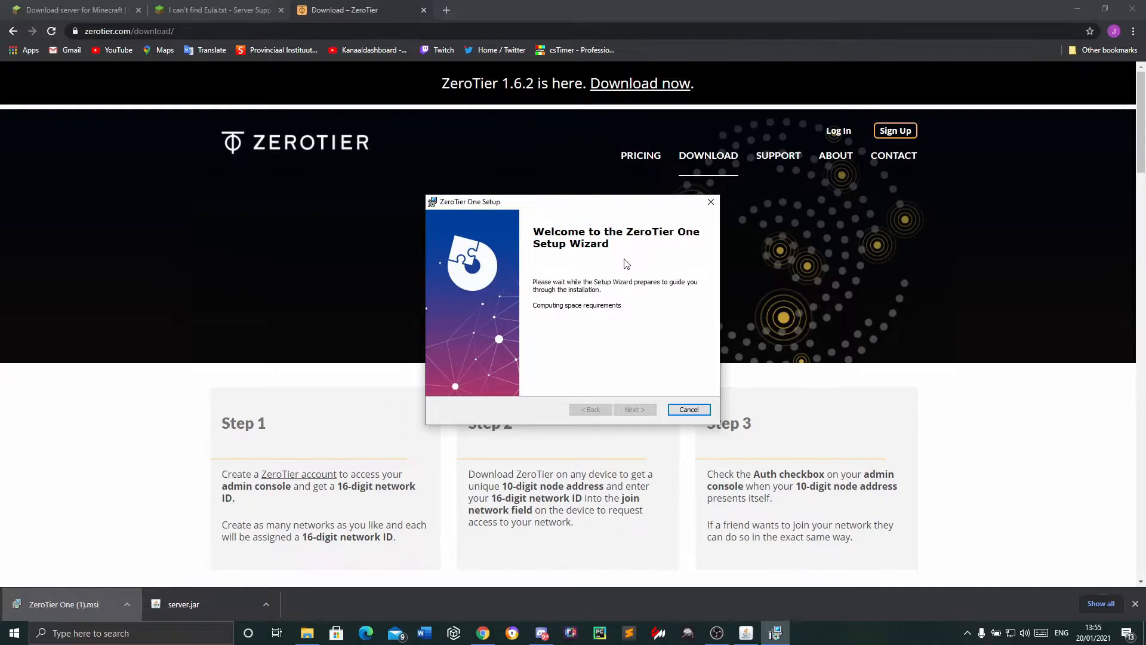
Minimize the browser, cancel the ZeroTier One installation and exit the setup wizard
click(1078, 9)
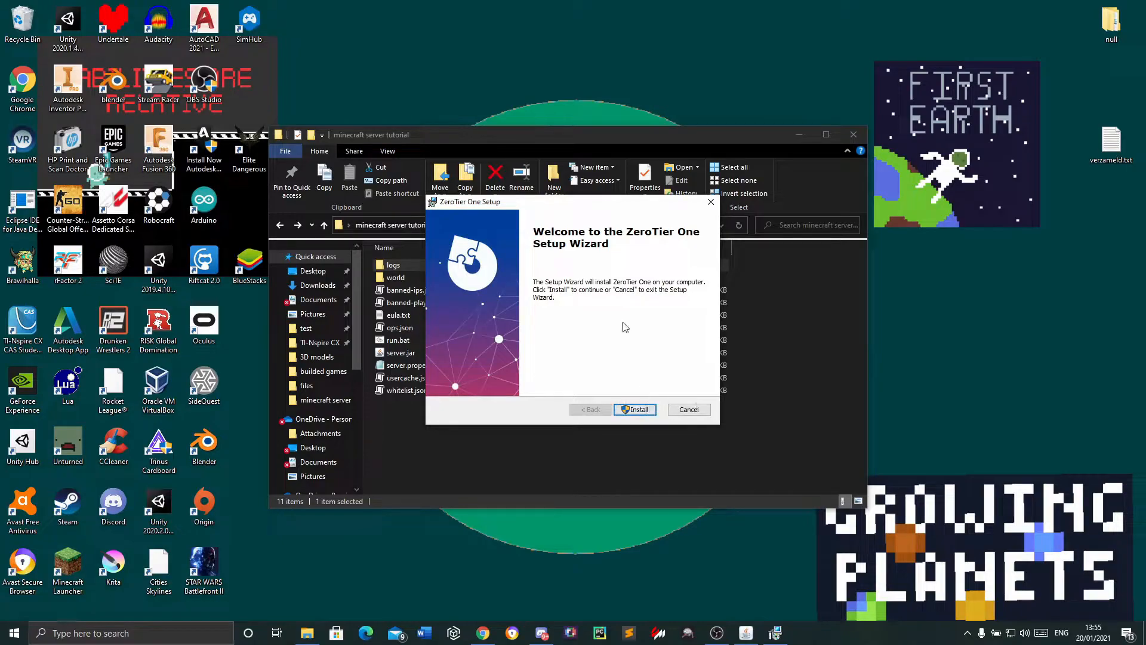
click(707, 413)
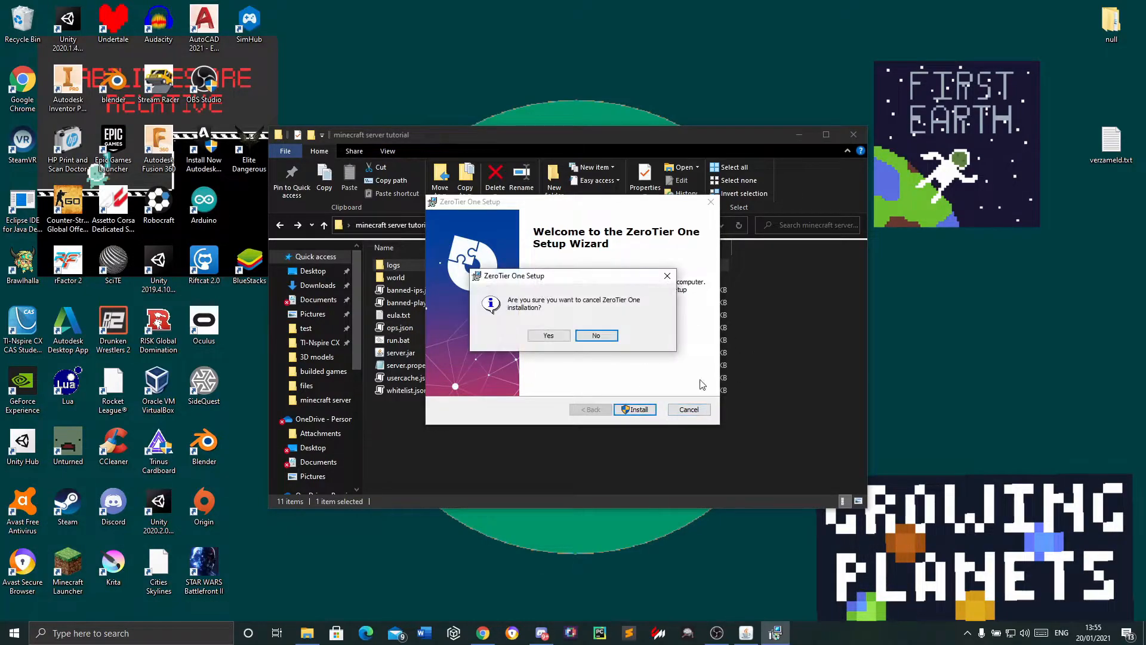
click(549, 336)
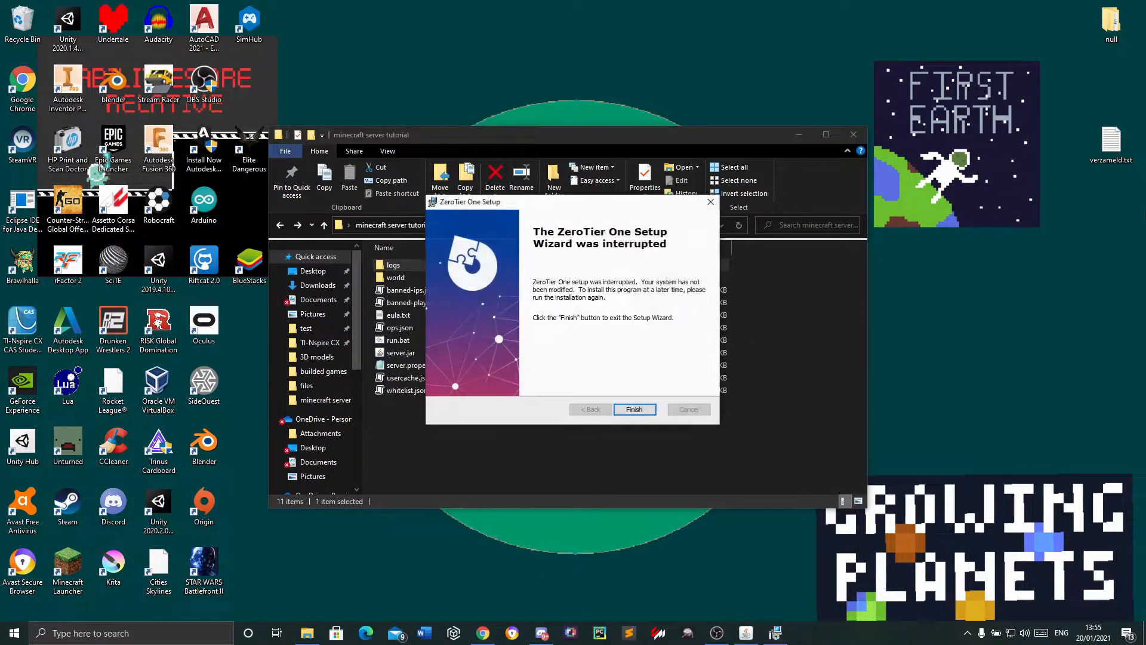
click(640, 412)
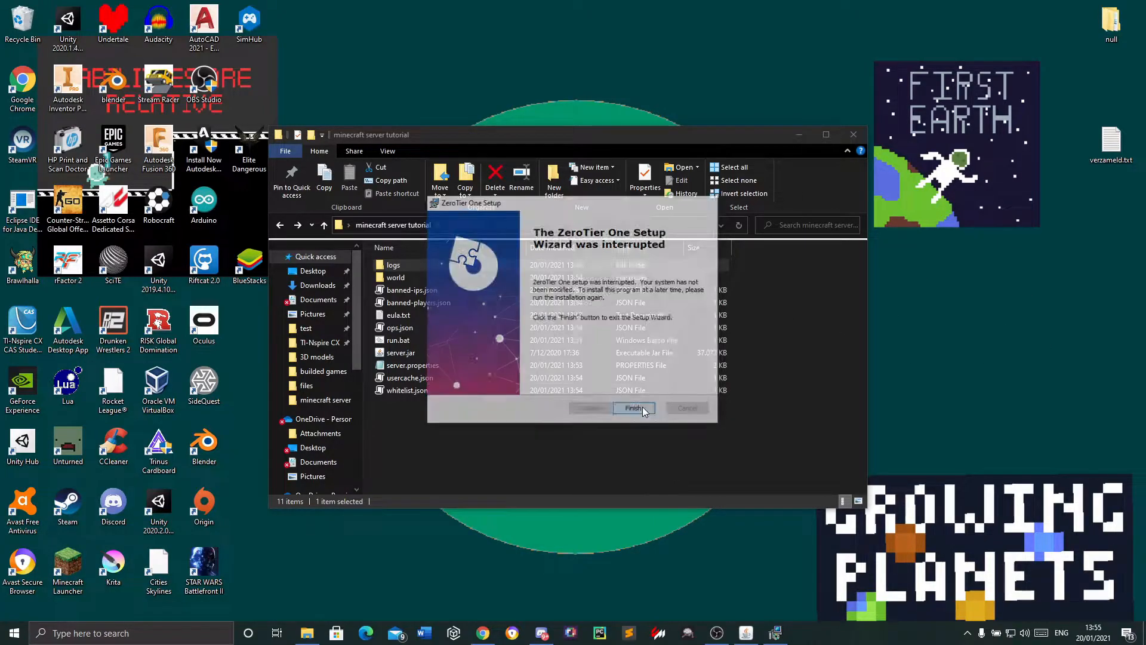
Bring up the running Minecraft server window and check its log and player list
mouse_move(745, 641)
click(751, 582)
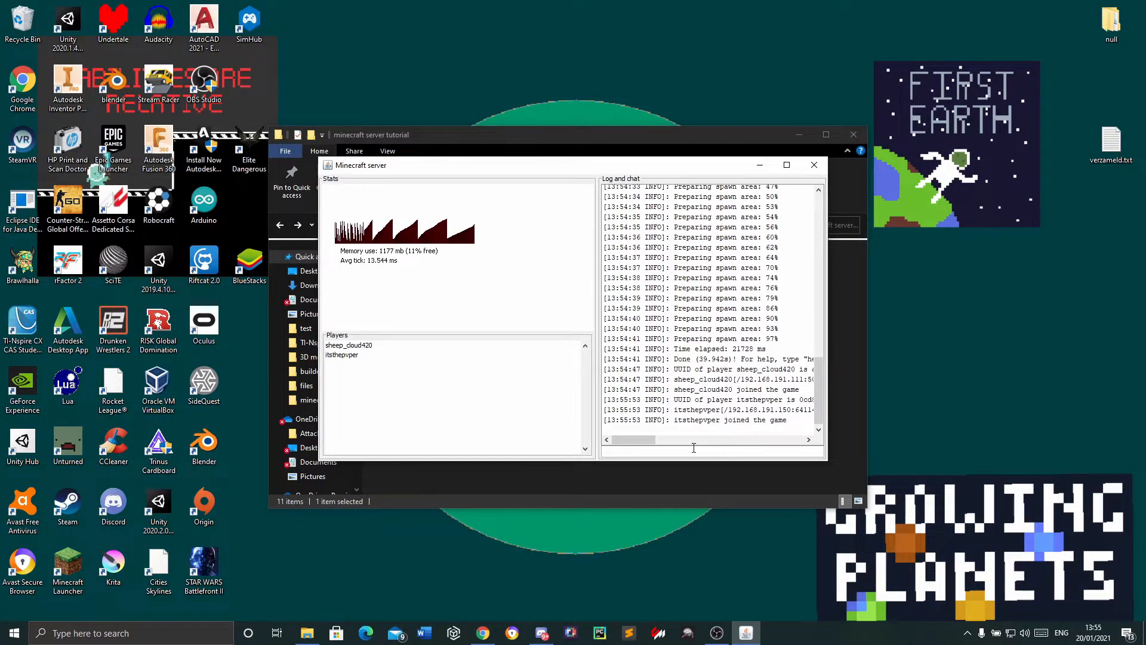
click(716, 632)
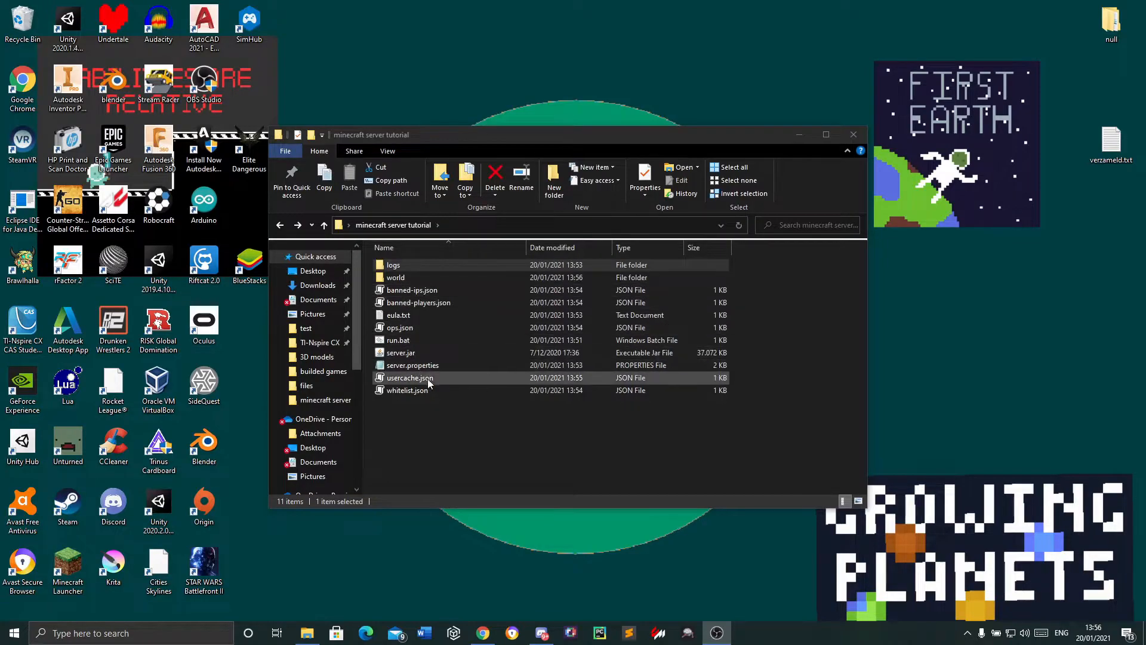
Launch the ZeroTier One app through Windows search and open its Join a Network window
click(158, 637)
text(zer)
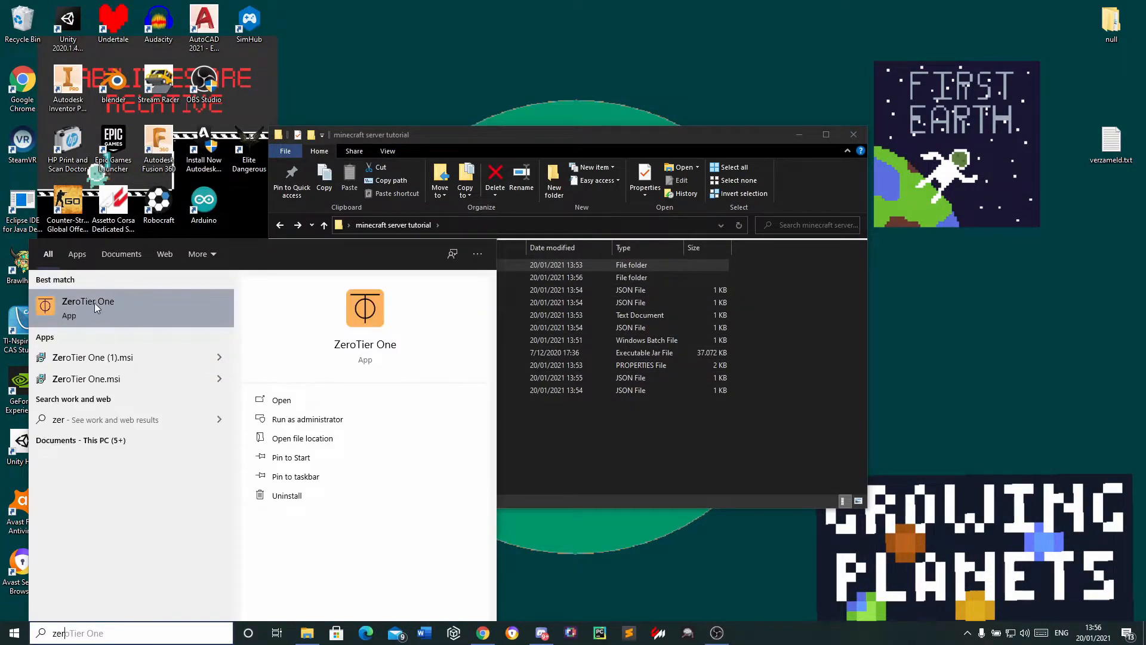
click(94, 303)
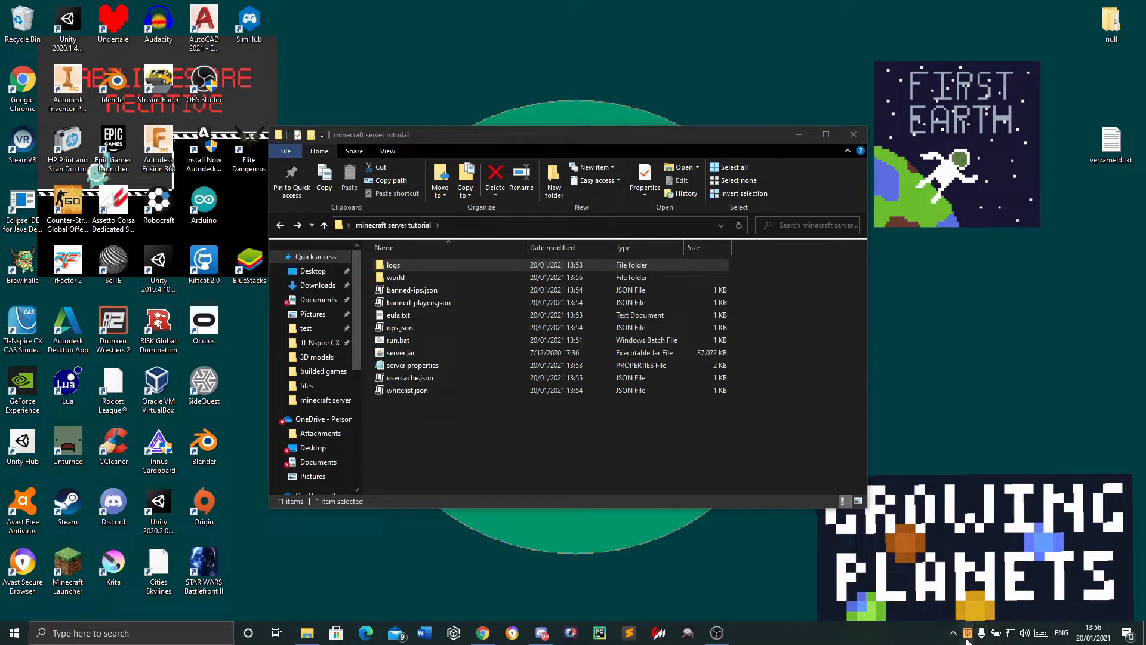
click(967, 633)
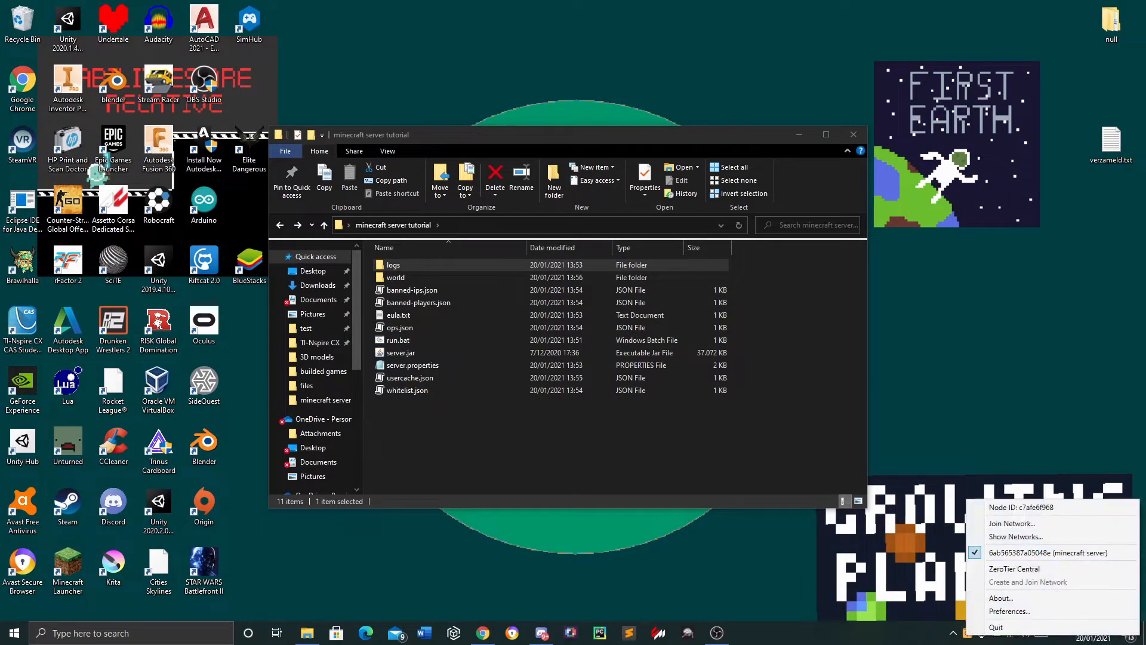
click(1017, 524)
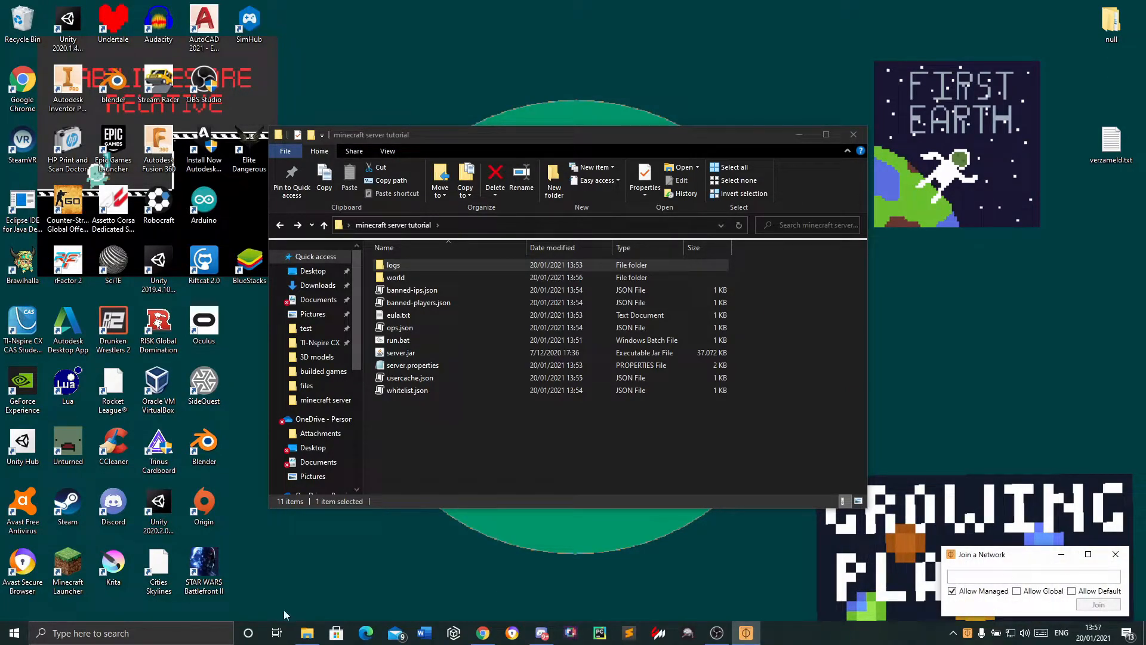
Return to the browser, log in to ZeroTier Central with the saved credentials and dismiss the welcome tour
click(483, 633)
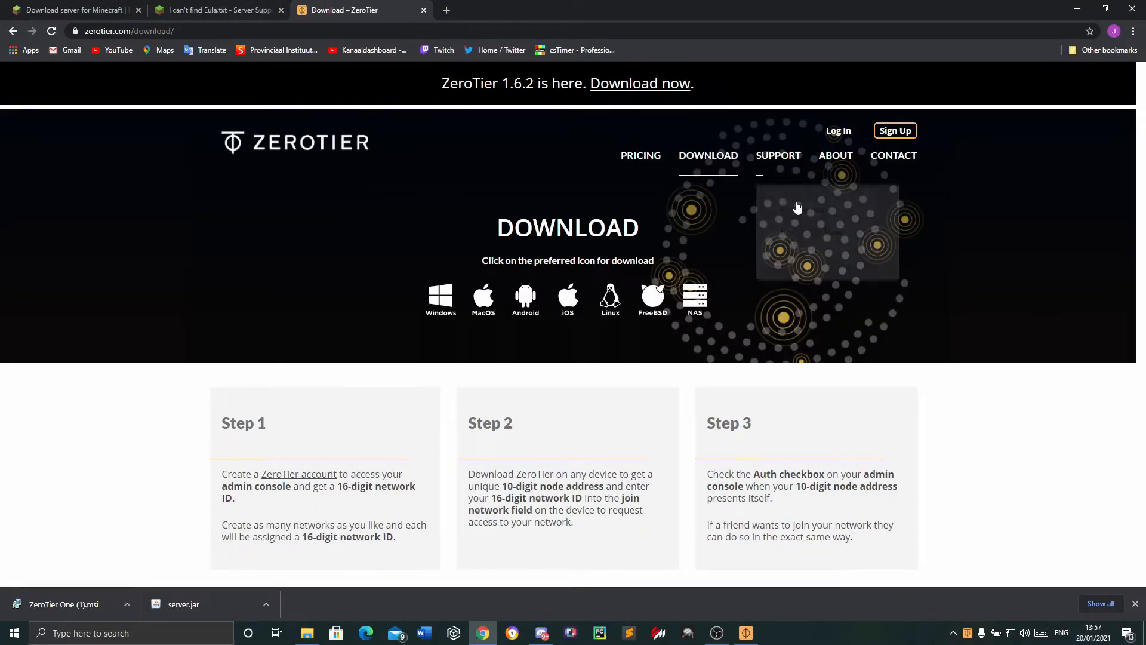
click(839, 130)
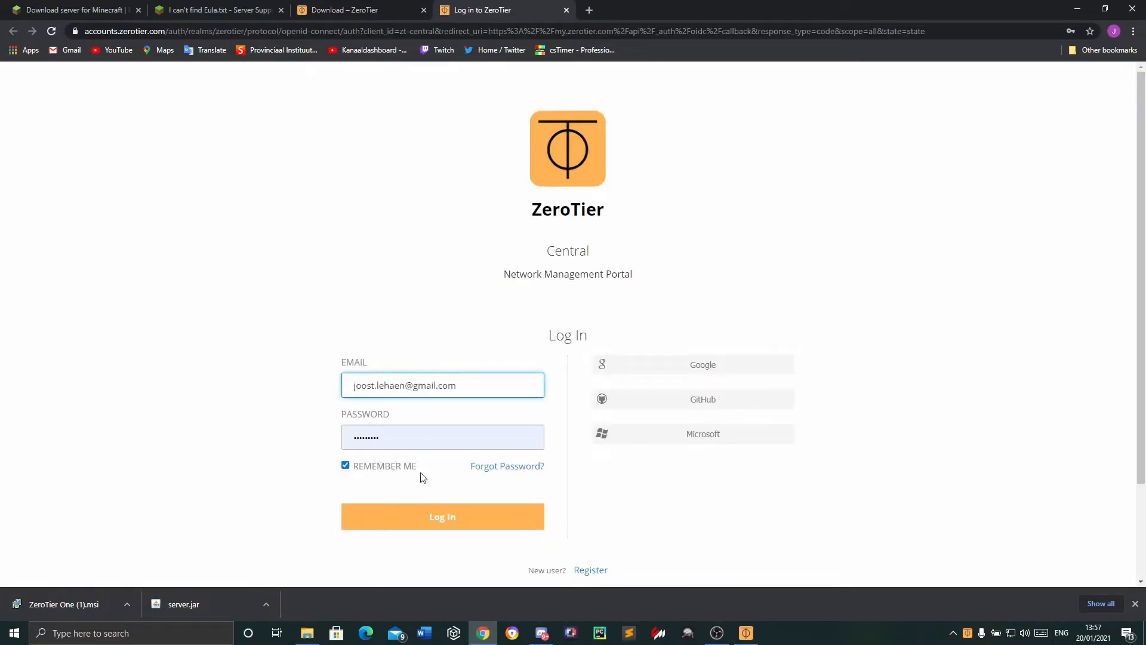
click(423, 523)
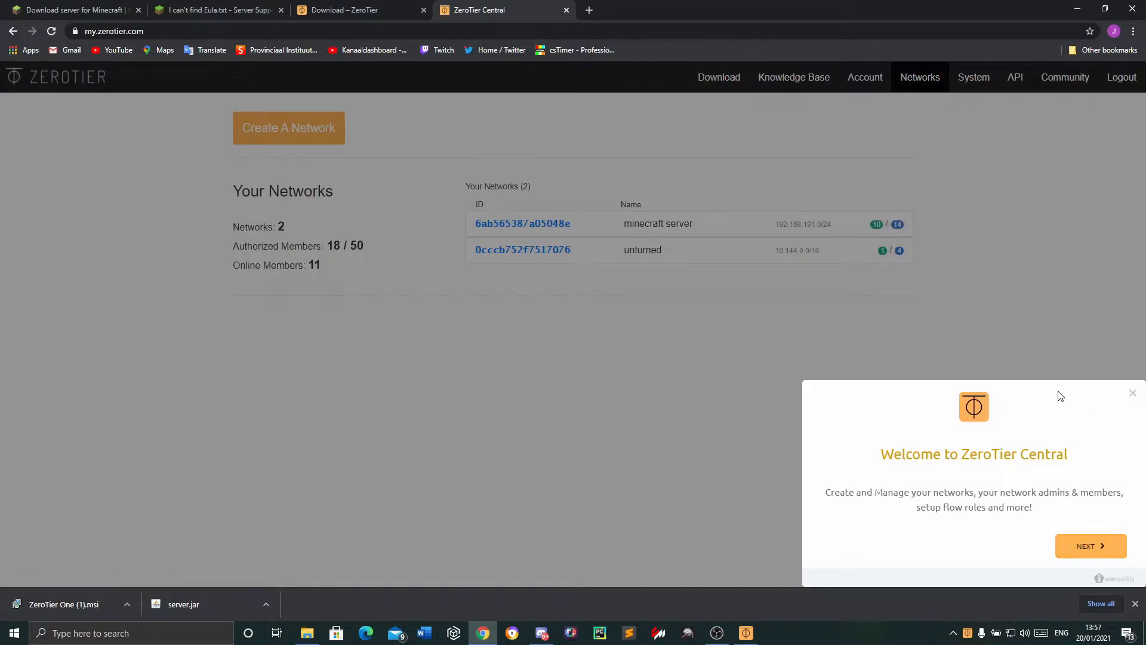
click(1087, 552)
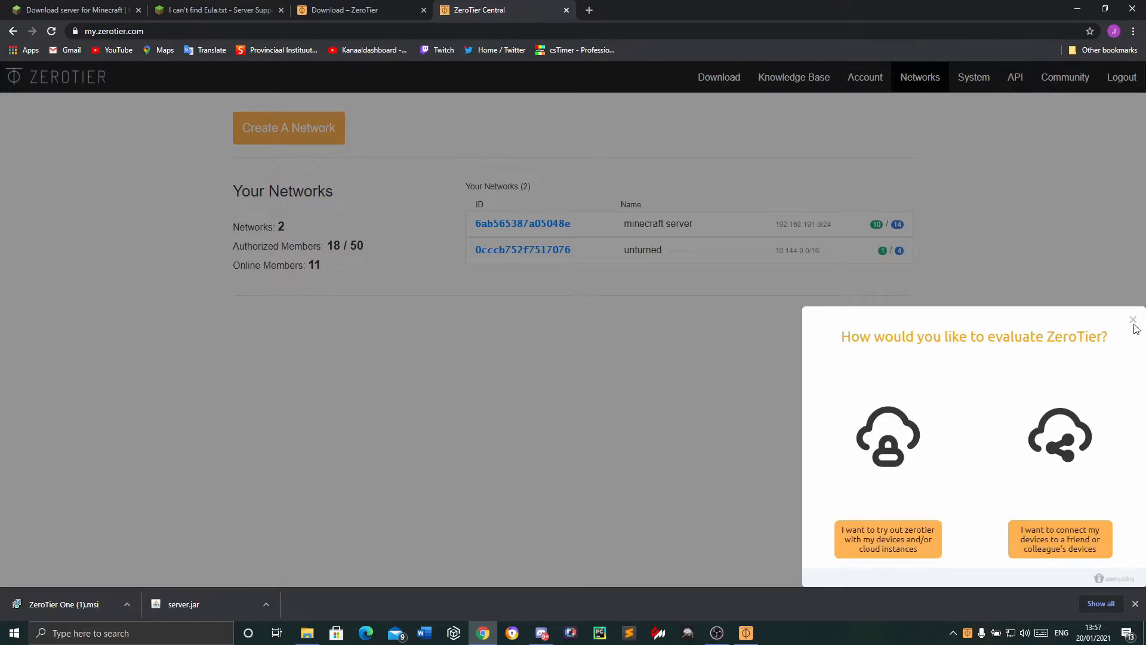
click(1132, 321)
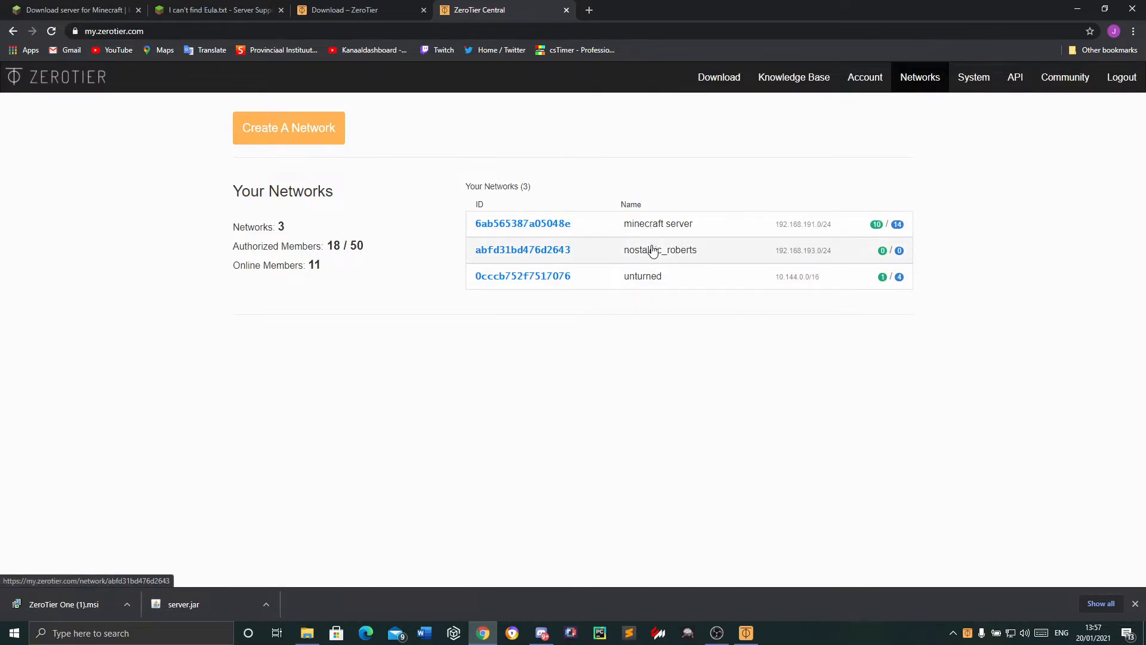
Create a new ZeroTier network and rename it "my minecraft server" in its settings
click(664, 261)
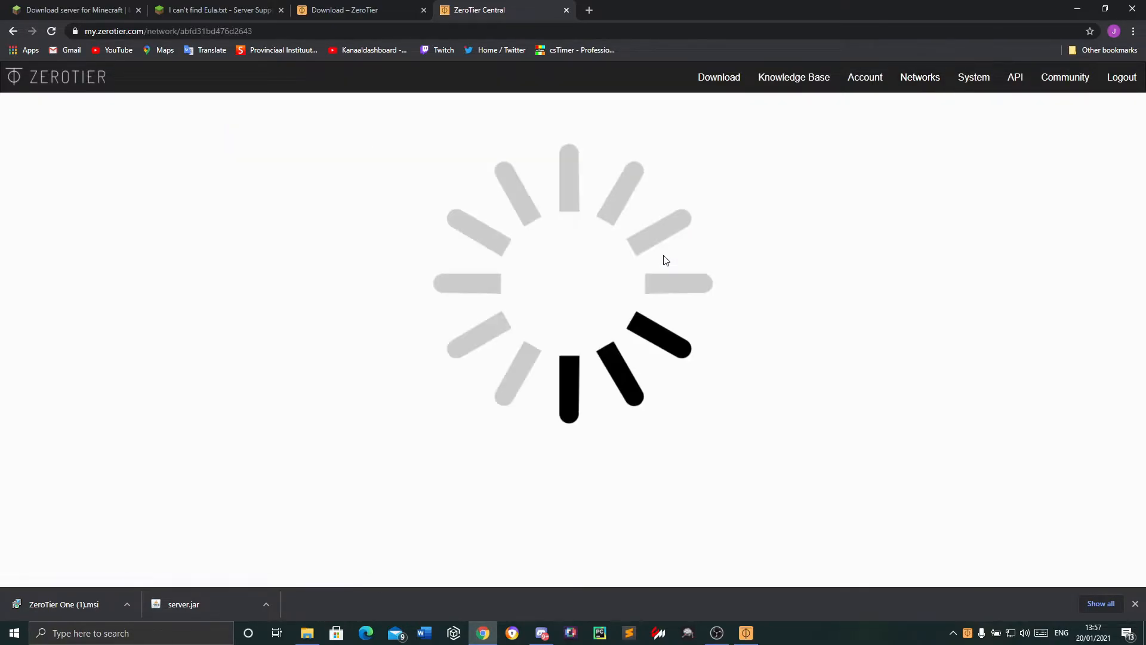
double_click(286, 318)
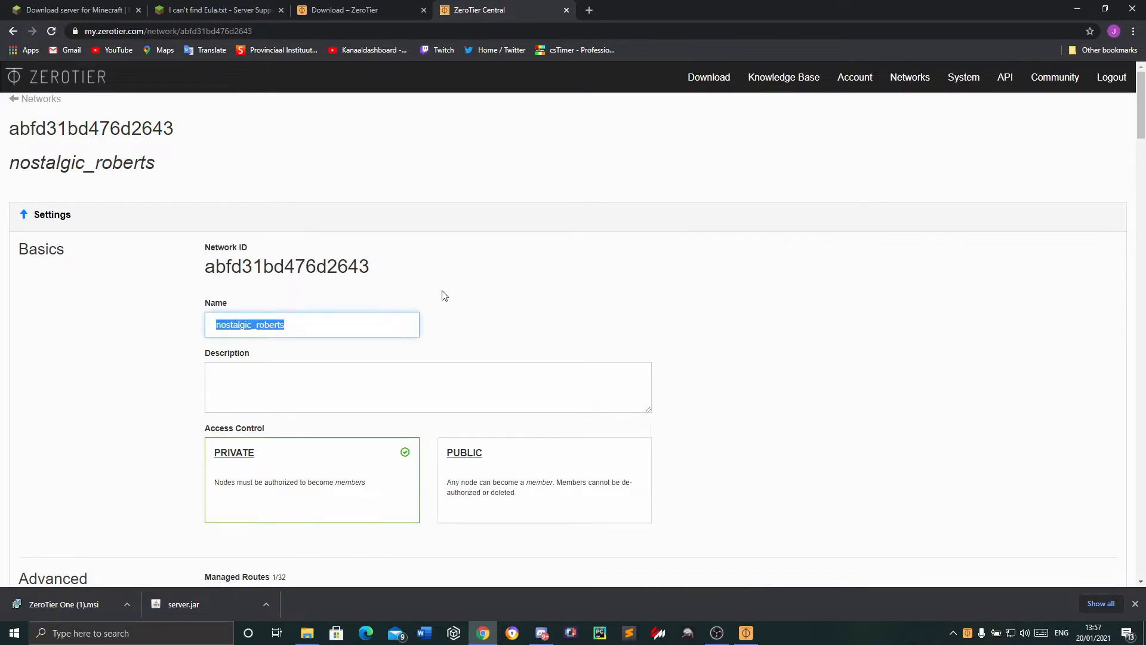
text(my min)
text(raft)
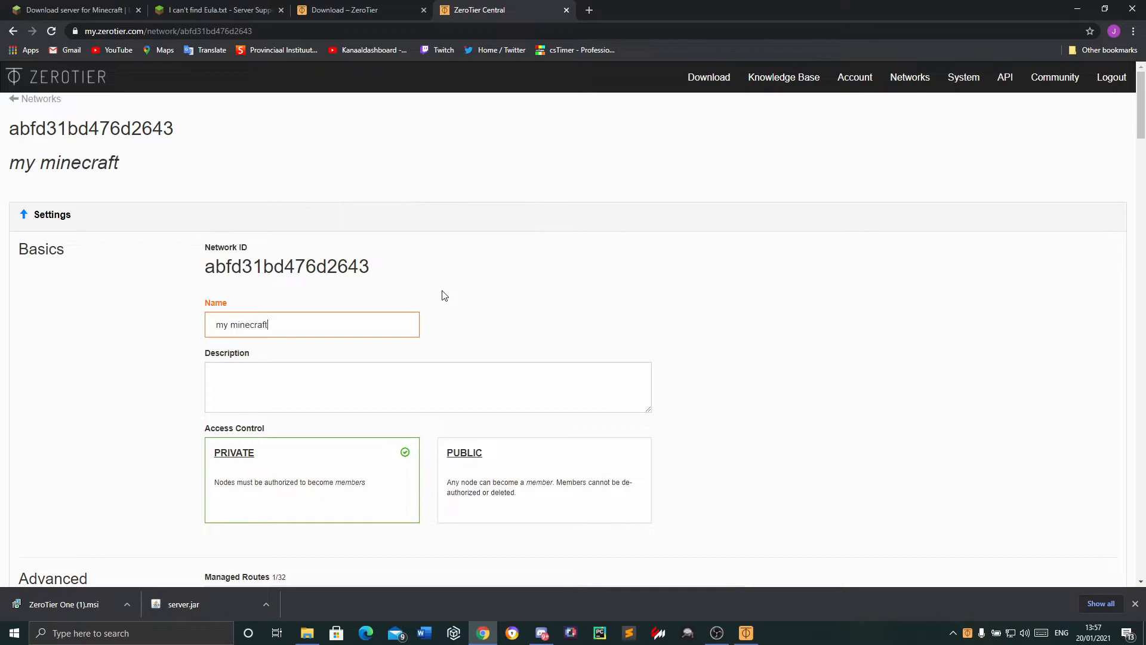
key(BackSpace)
key(BackSpace)
key(BackSpace)
text(aft server)
Copy the network ID of my minecraft server from its basic settings and join that network with ZeroTier One
scroll(90, 346, down, 4)
scroll(208, 246, up, 1)
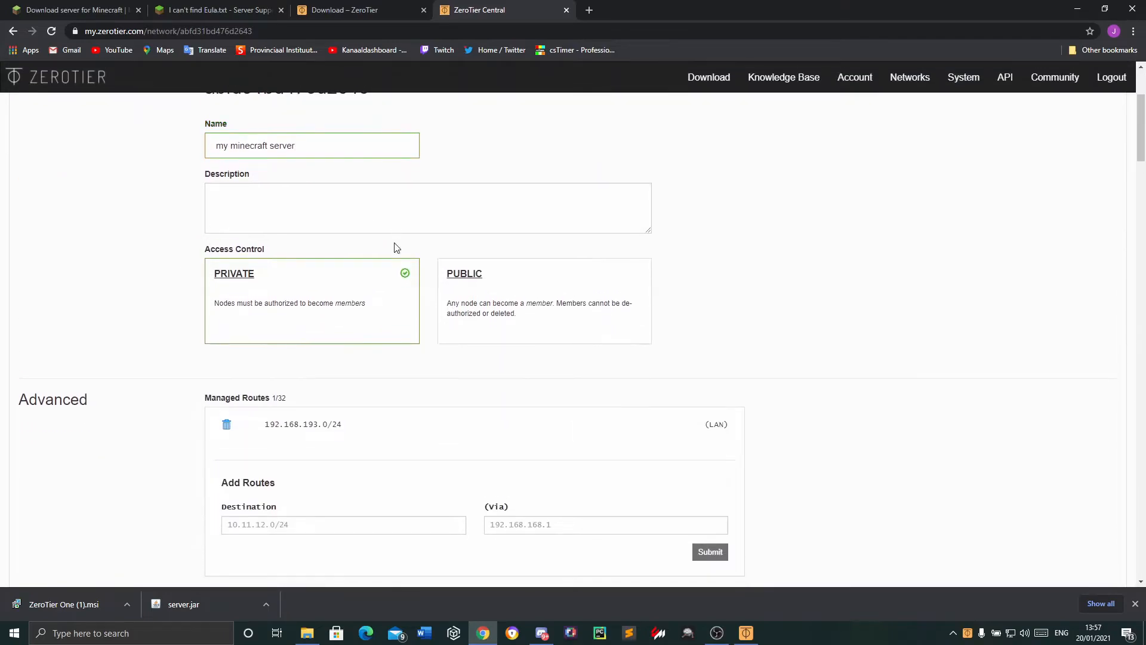
scroll(452, 299, down, 4)
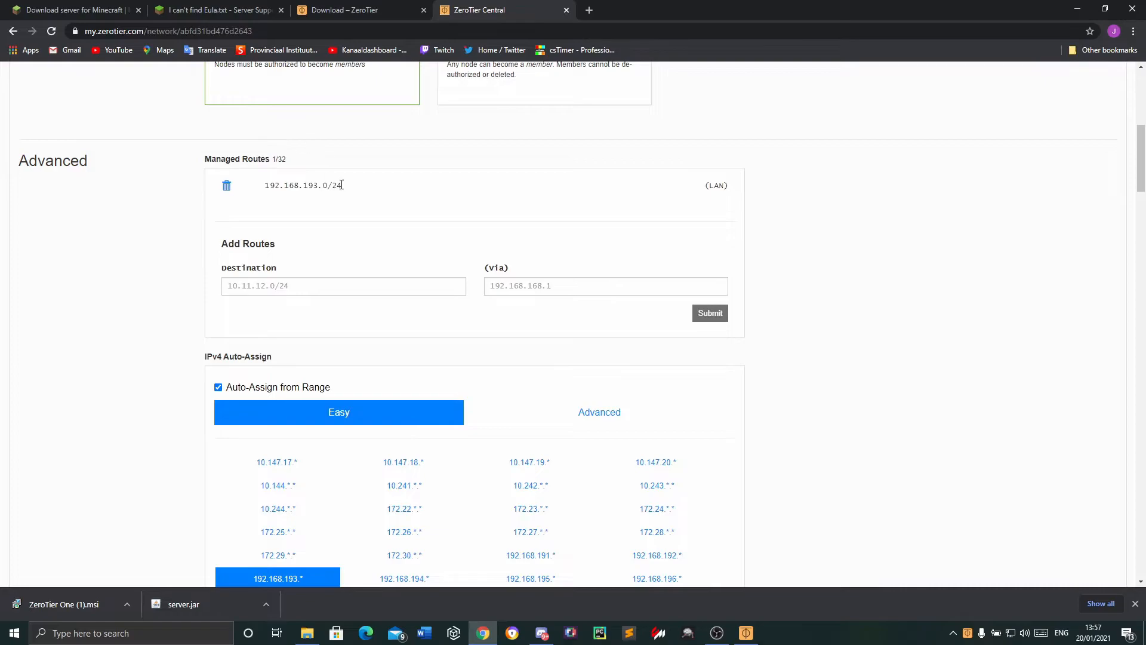
scroll(328, 187, up, 8)
double_click(210, 279)
key(ctrl+c)
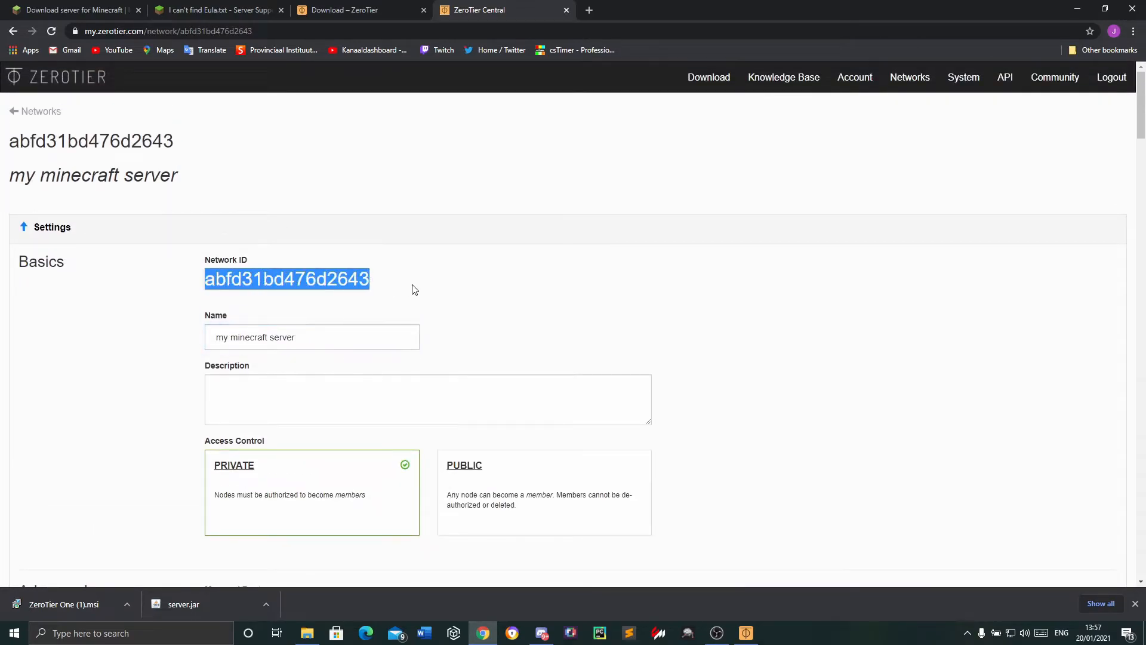
click(746, 633)
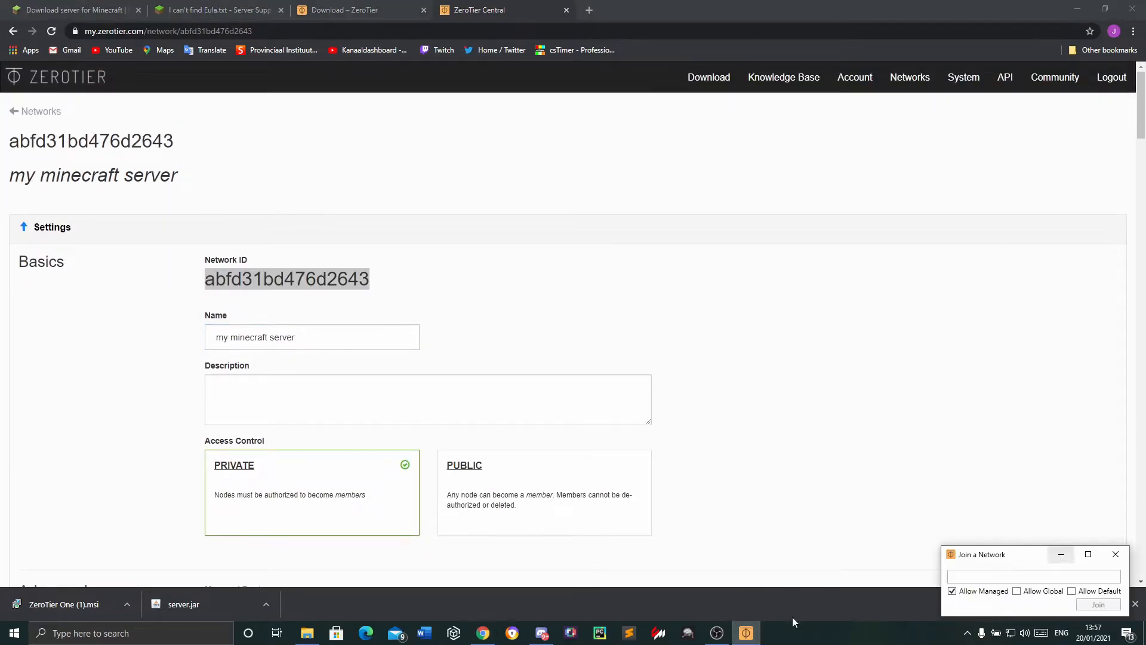
click(960, 576)
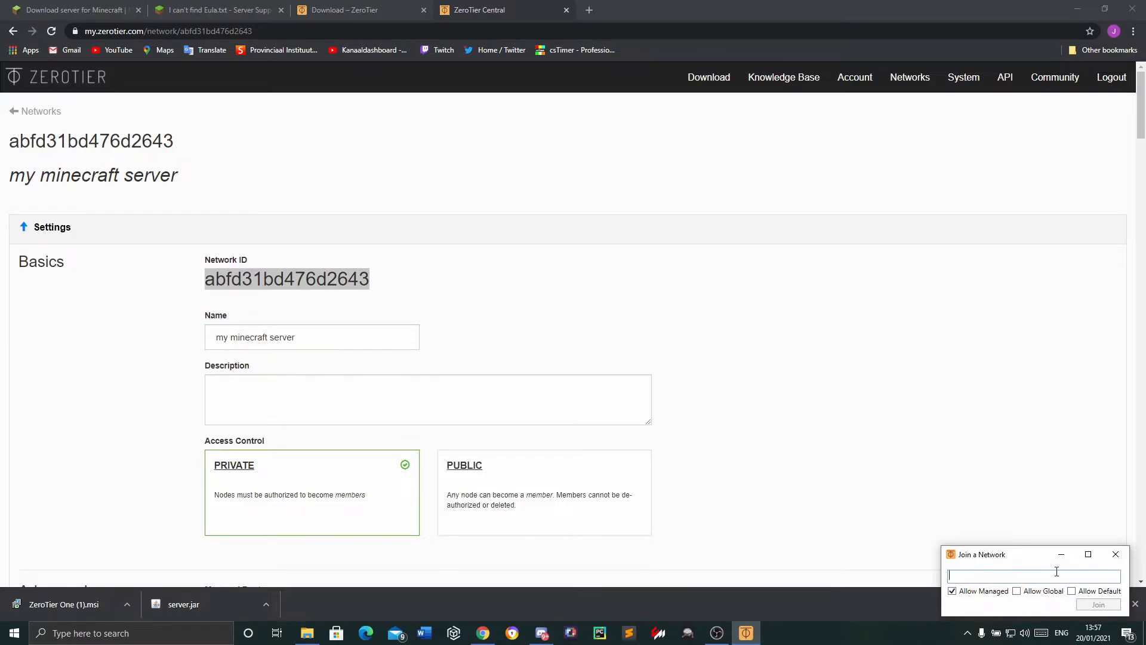
key(ctrl+v)
click(1088, 605)
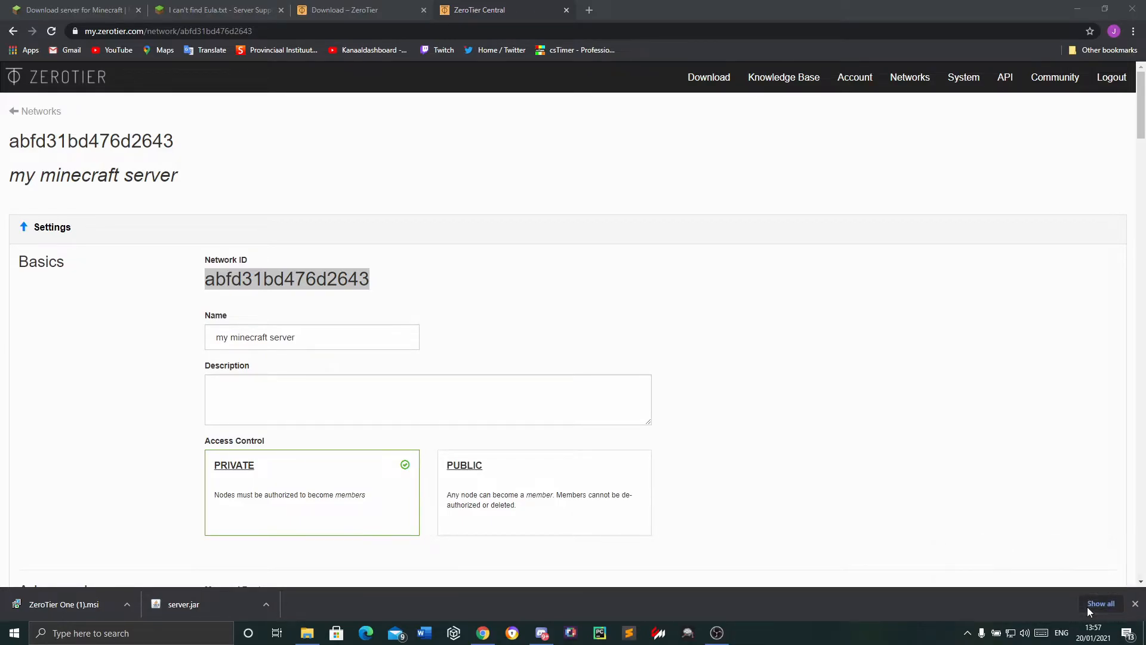
Close the browser's downloads bar and allow the PC to be discoverable on the newly joined network
click(1135, 602)
scroll(647, 436, down, 20)
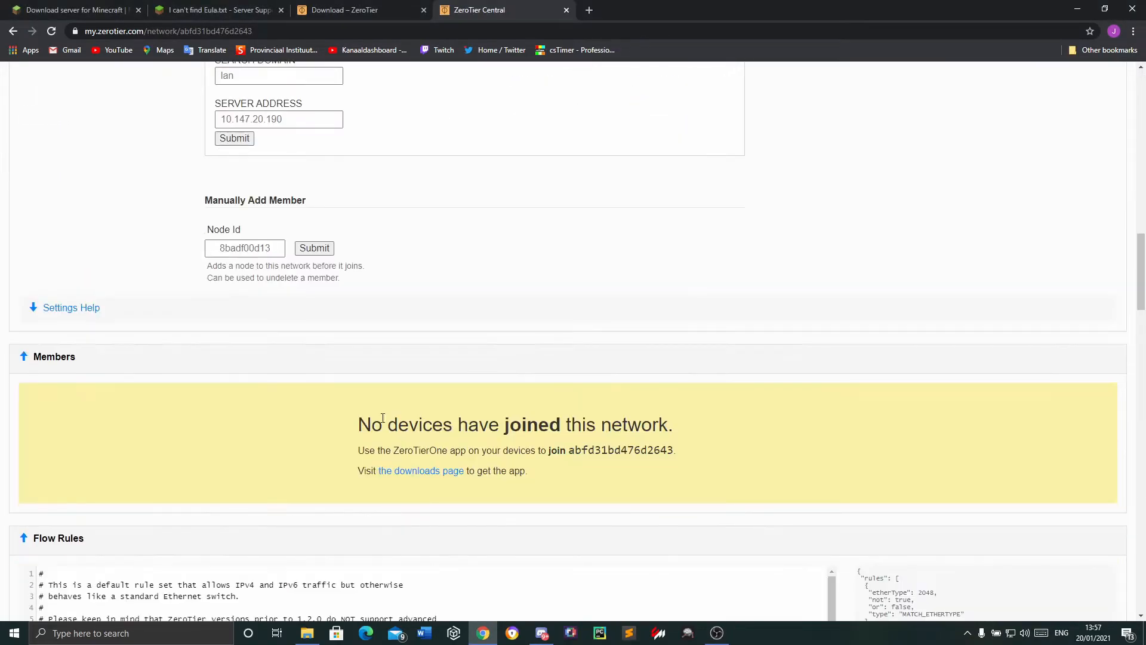
scroll(365, 448, up, 4)
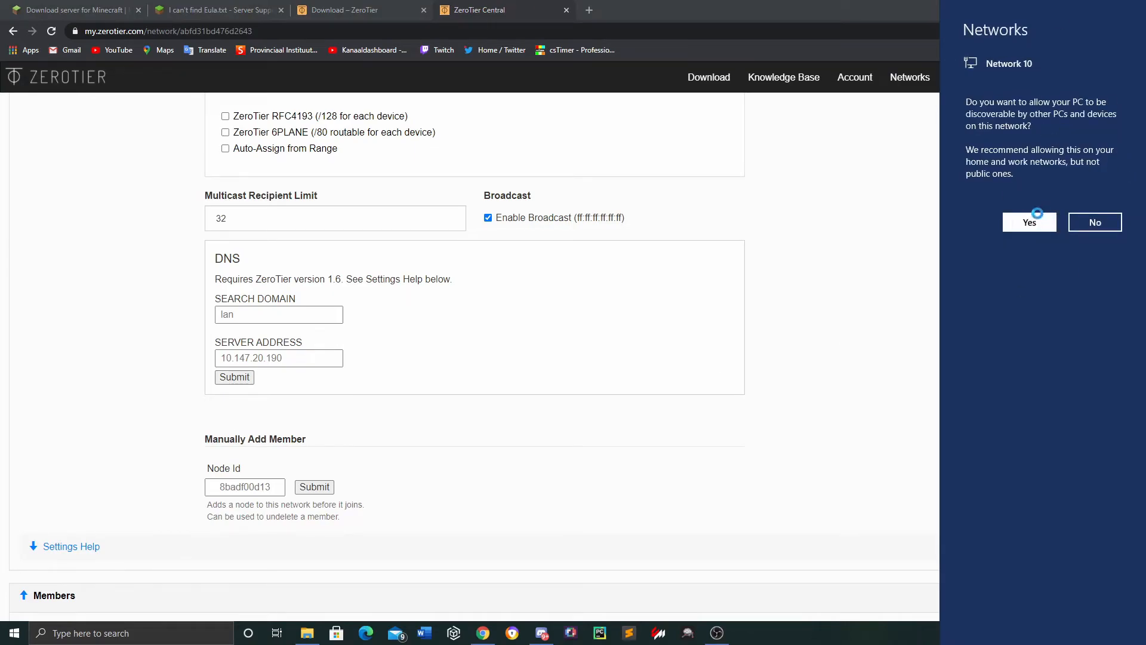
click(1037, 222)
Review the network's settings and check its Members section for joined devices
scroll(608, 337, up, 11)
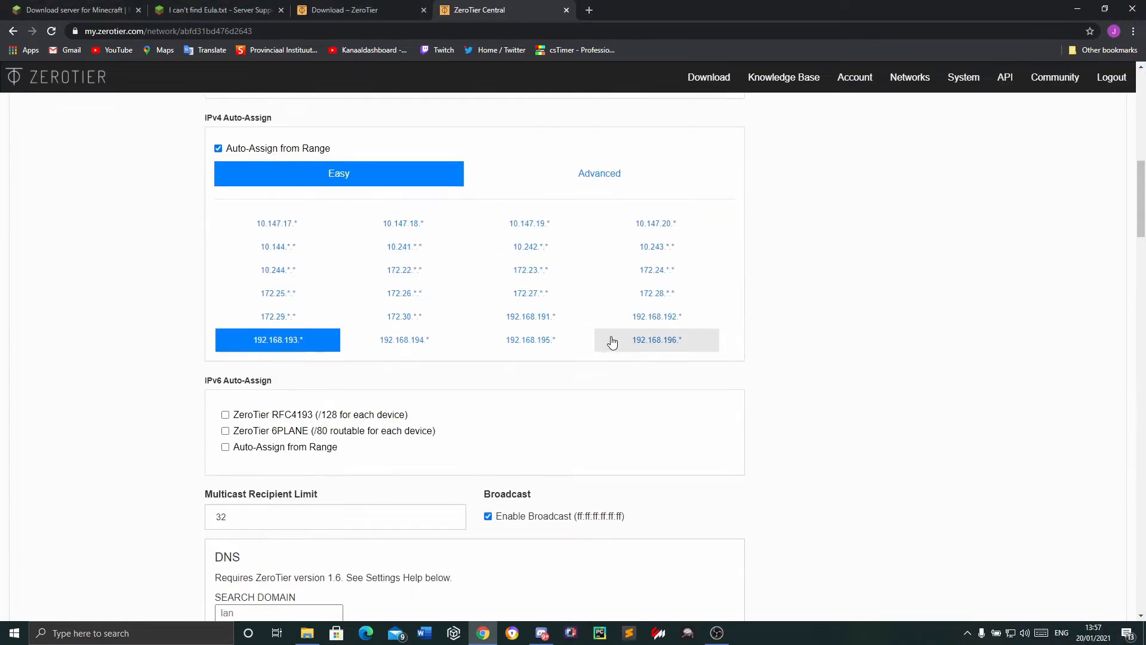
scroll(607, 342, up, 4)
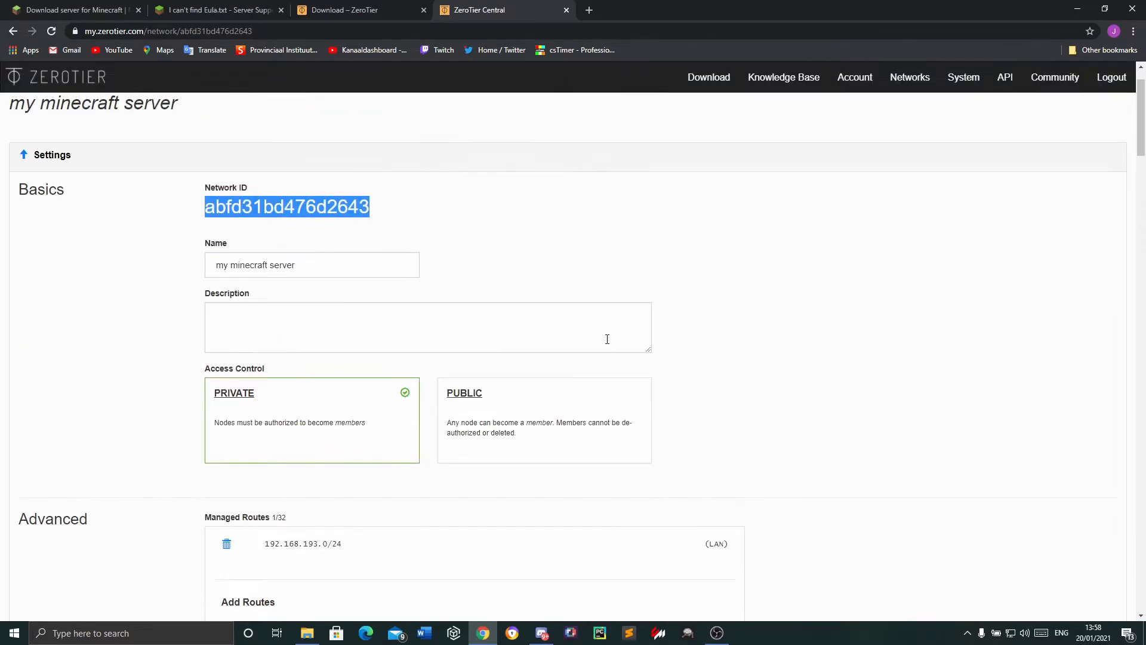
scroll(608, 343, down, 15)
scroll(607, 343, down, 16)
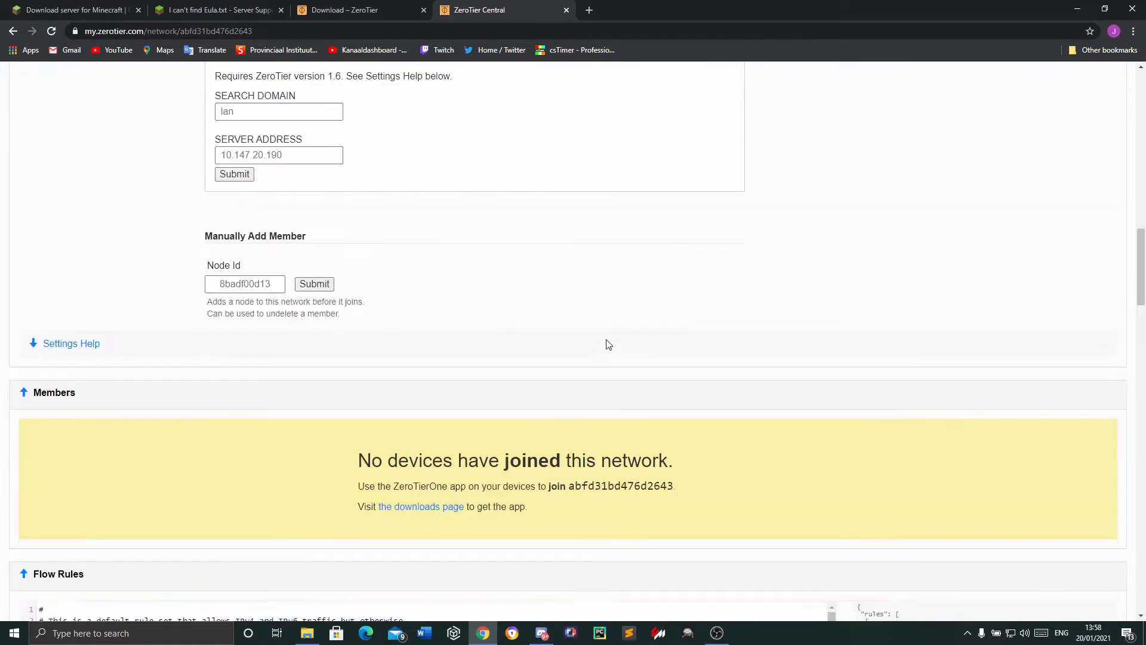
Review the basic and advanced settings of my minecraft server, including access control, IPv4 auto-assign and DNS
scroll(607, 340, up, 20)
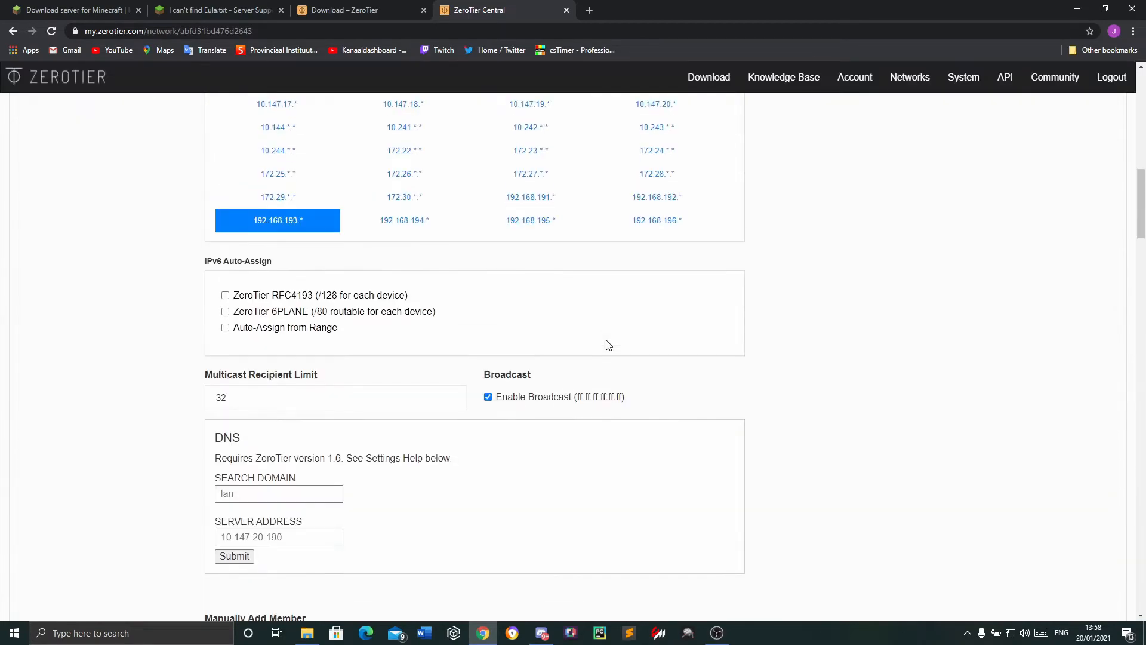
scroll(607, 340, down, 2)
scroll(608, 343, up, 5)
scroll(608, 345, up, 4)
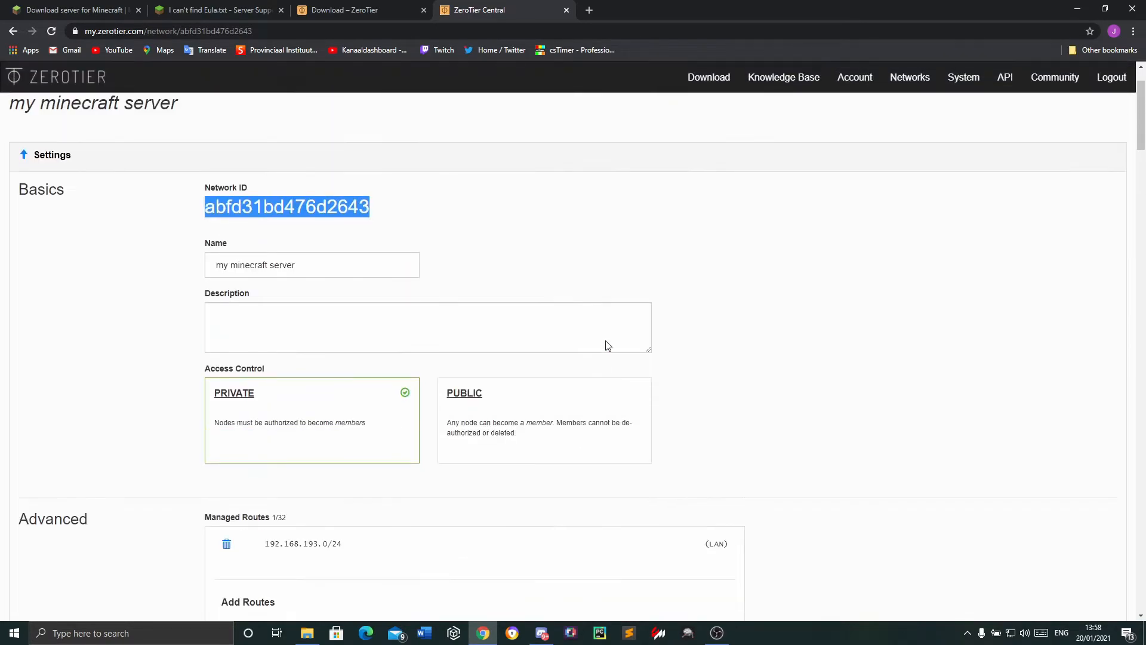
scroll(607, 344, down, 4)
scroll(608, 345, down, 7)
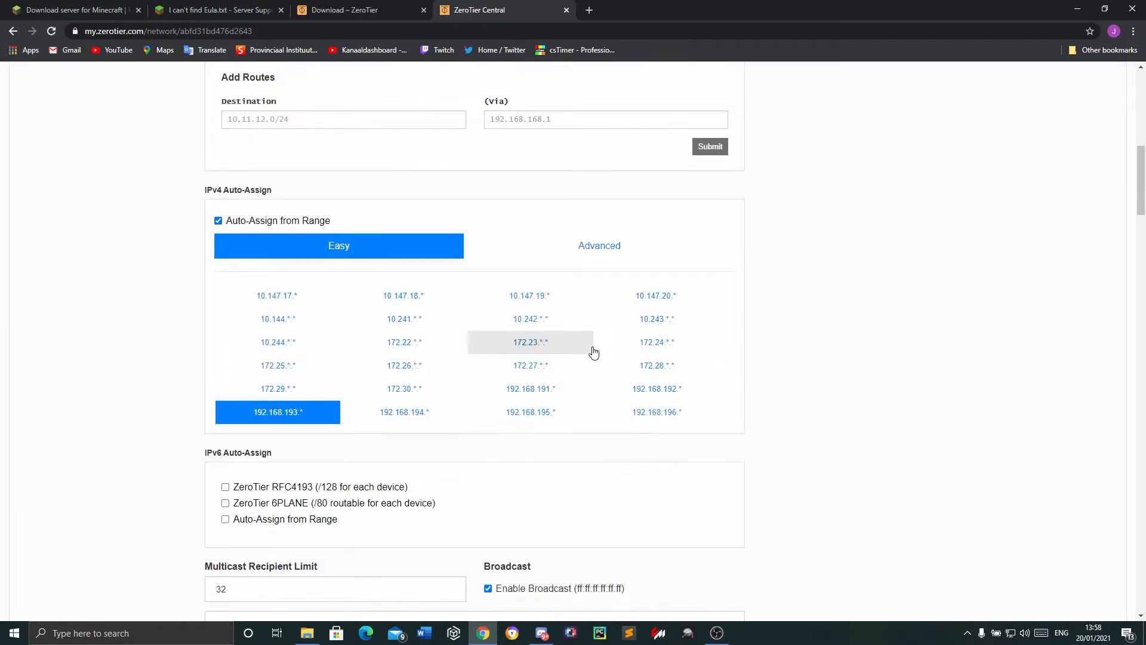
scroll(594, 352, down, 4)
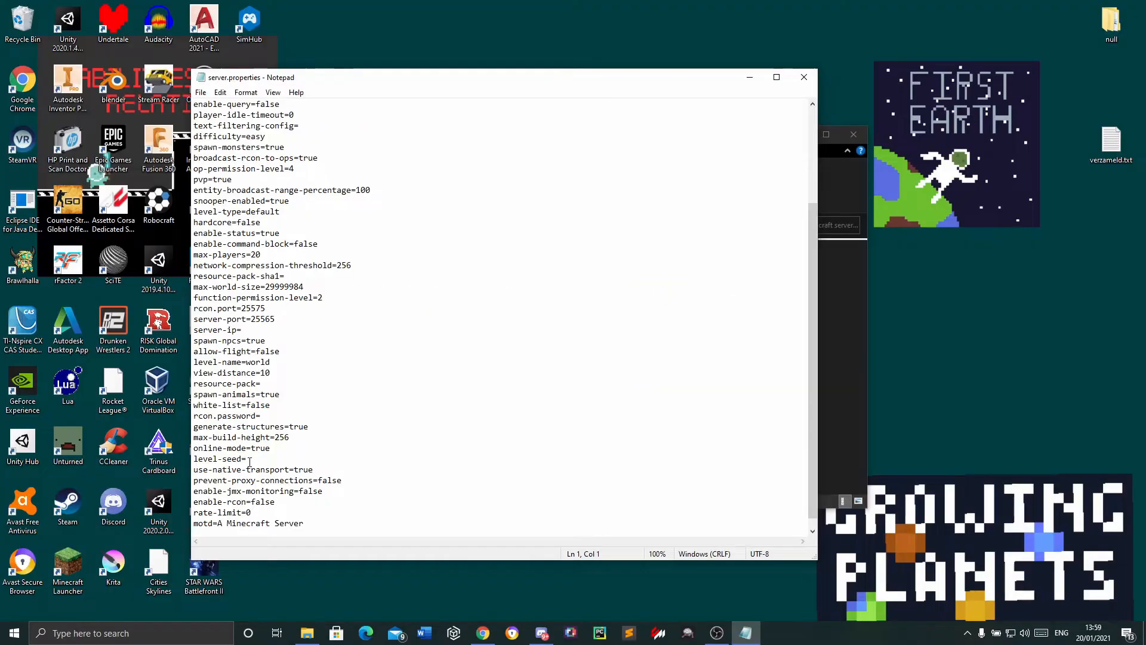
Examine the level-seed, max-build-height, white-list, server-ip and server-port entries in server.properties, and put the file and folder windows away
click(250, 460)
key(shift+Home)
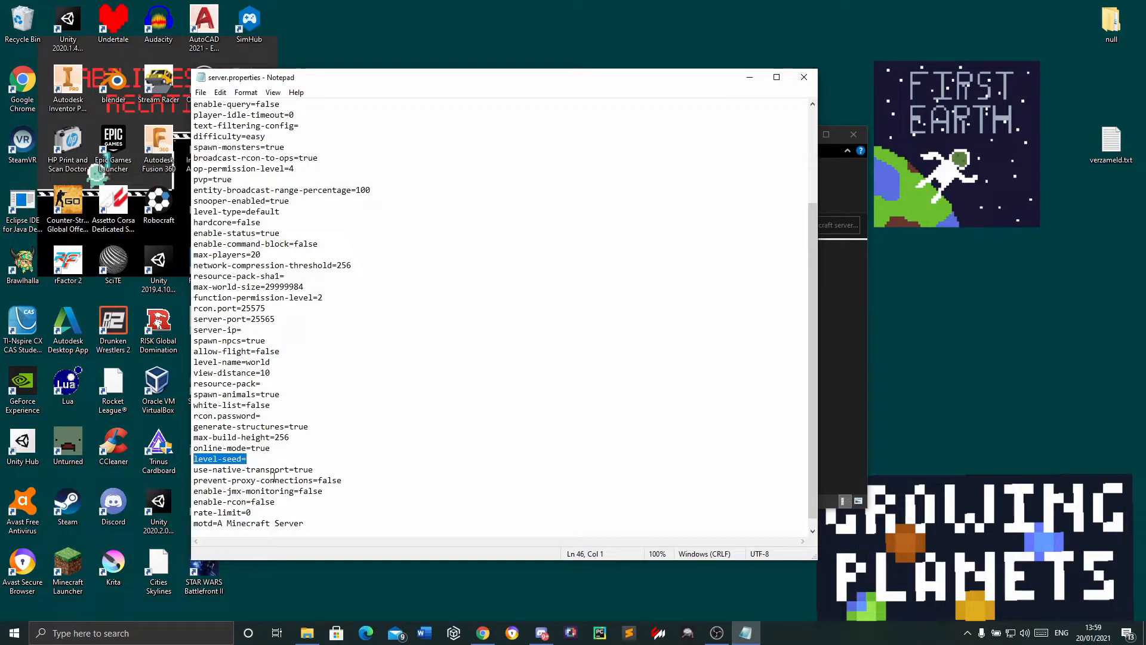
drag(292, 438, 279, 437)
drag(285, 405, 228, 406)
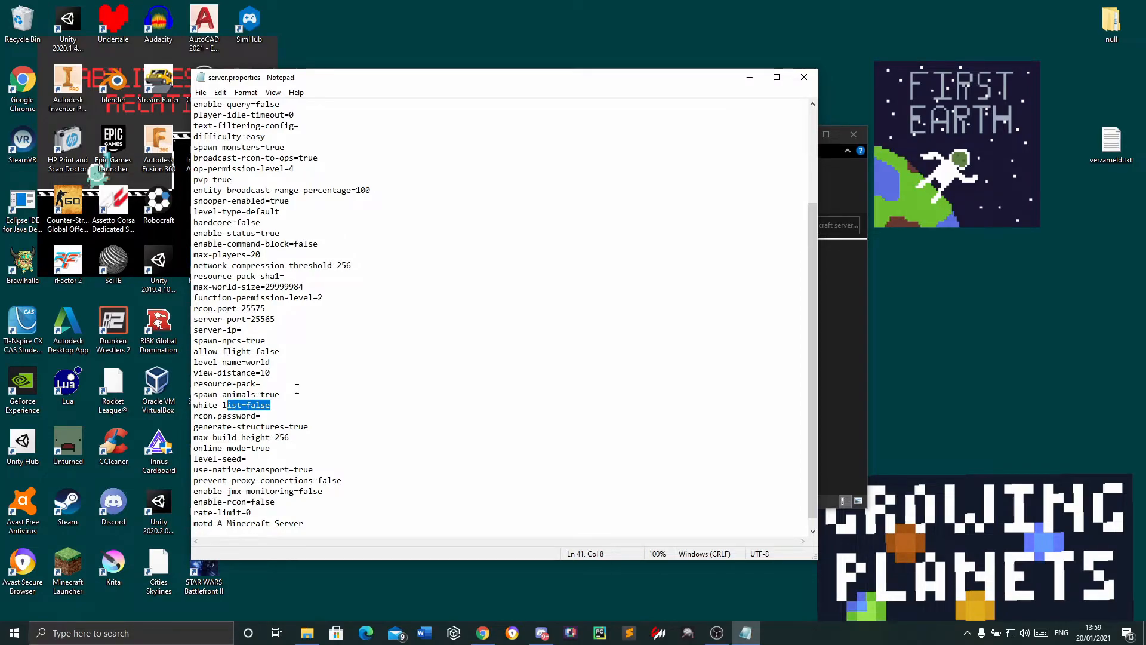
drag(255, 332, 192, 331)
click(260, 330)
double_click(264, 316)
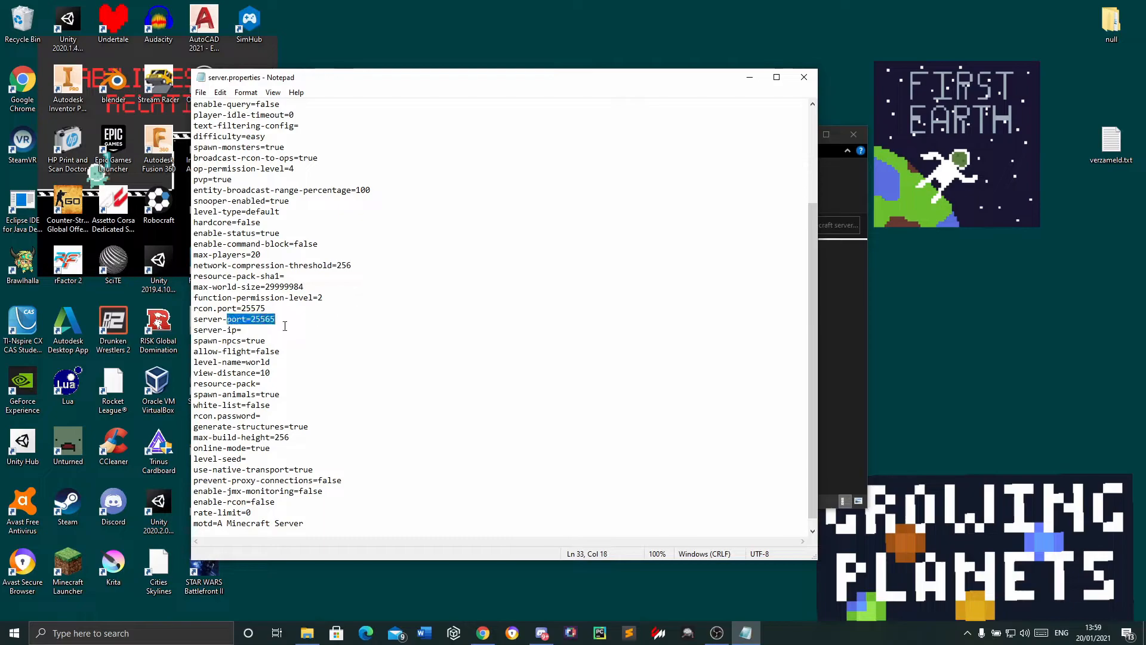
click(255, 340)
click(253, 323)
click(314, 327)
click(750, 78)
click(804, 137)
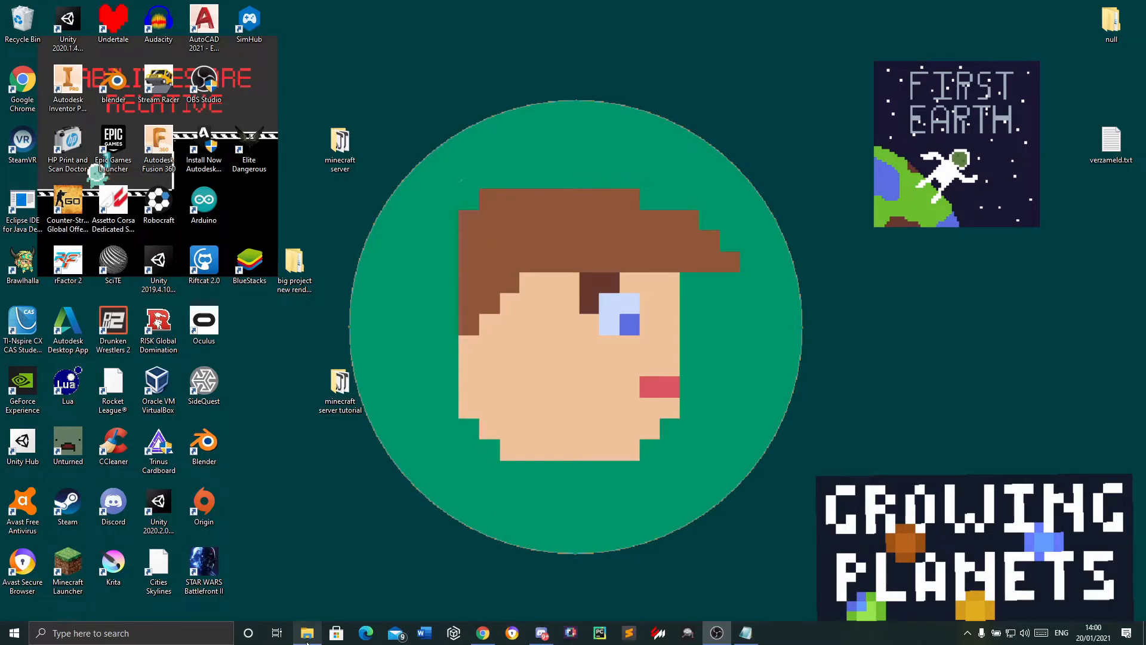
Switch to ZeroTier Central in Chrome and inspect the joined device's managed IP and physical IP in the Members section
click(483, 632)
click(349, 7)
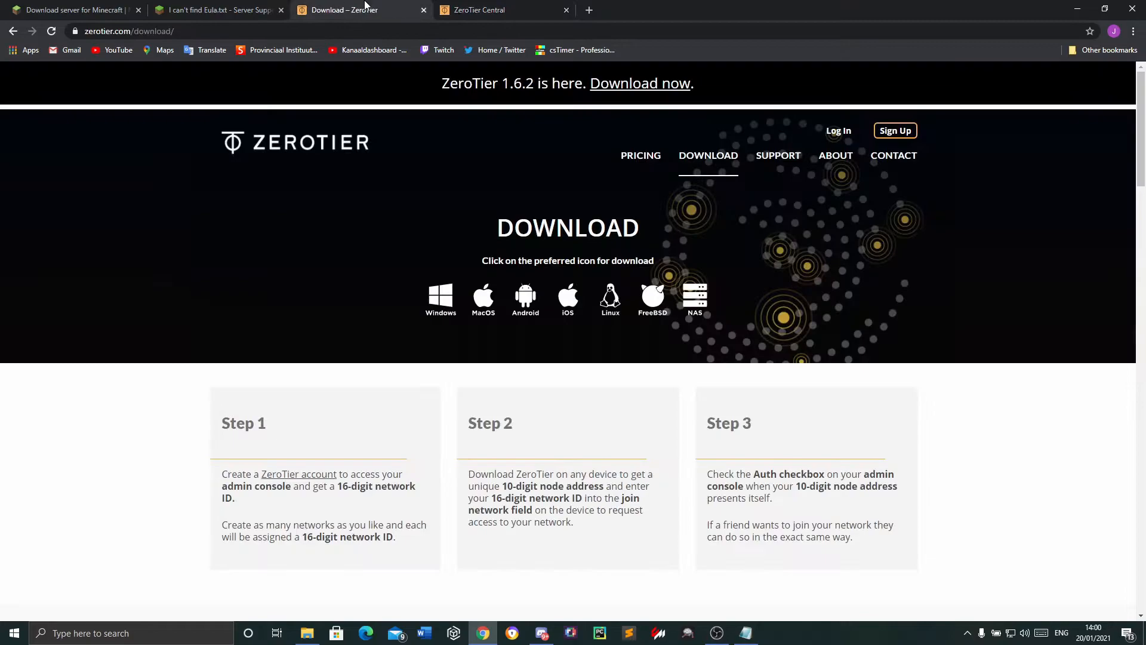
click(527, 6)
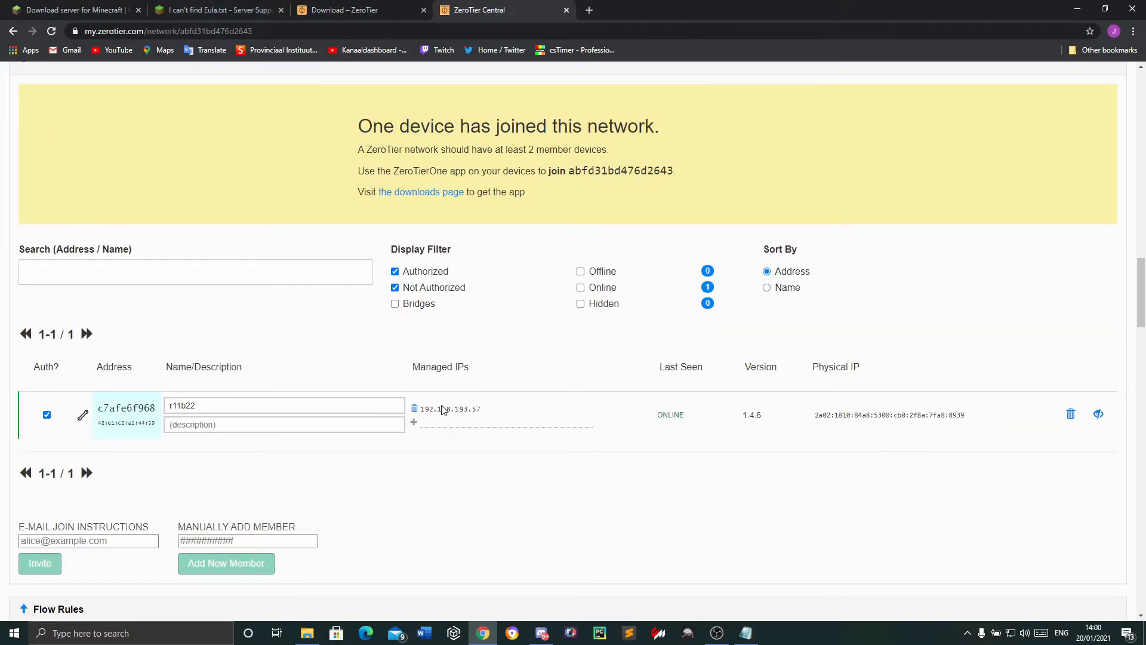
drag(420, 409, 501, 410)
drag(813, 415, 977, 416)
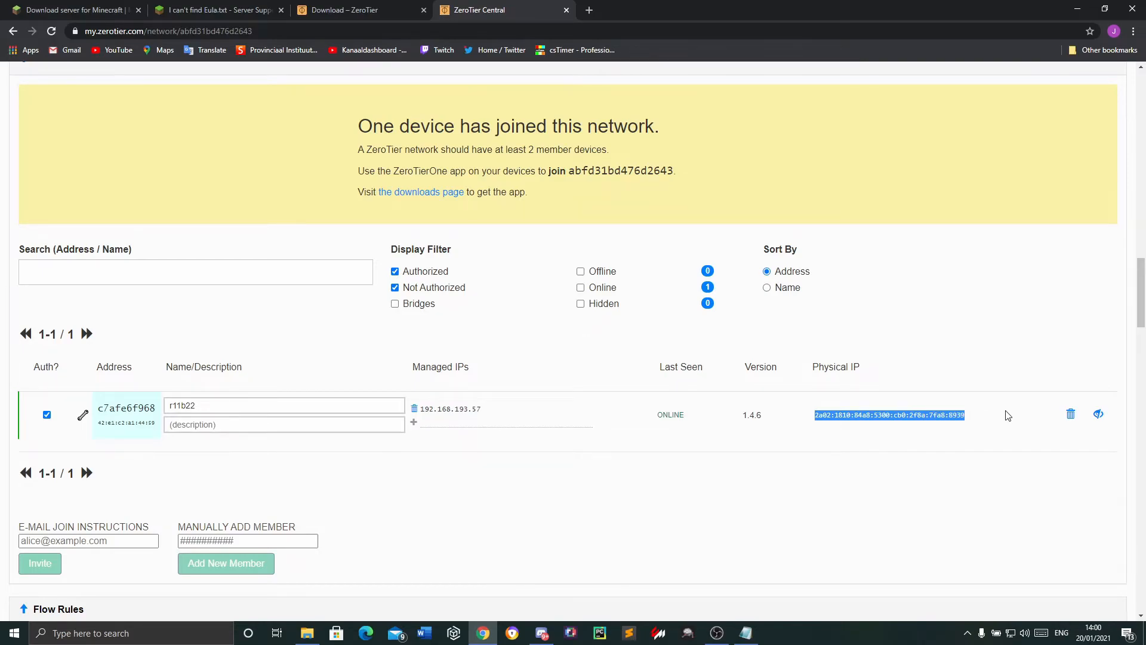
drag(499, 410, 420, 410)
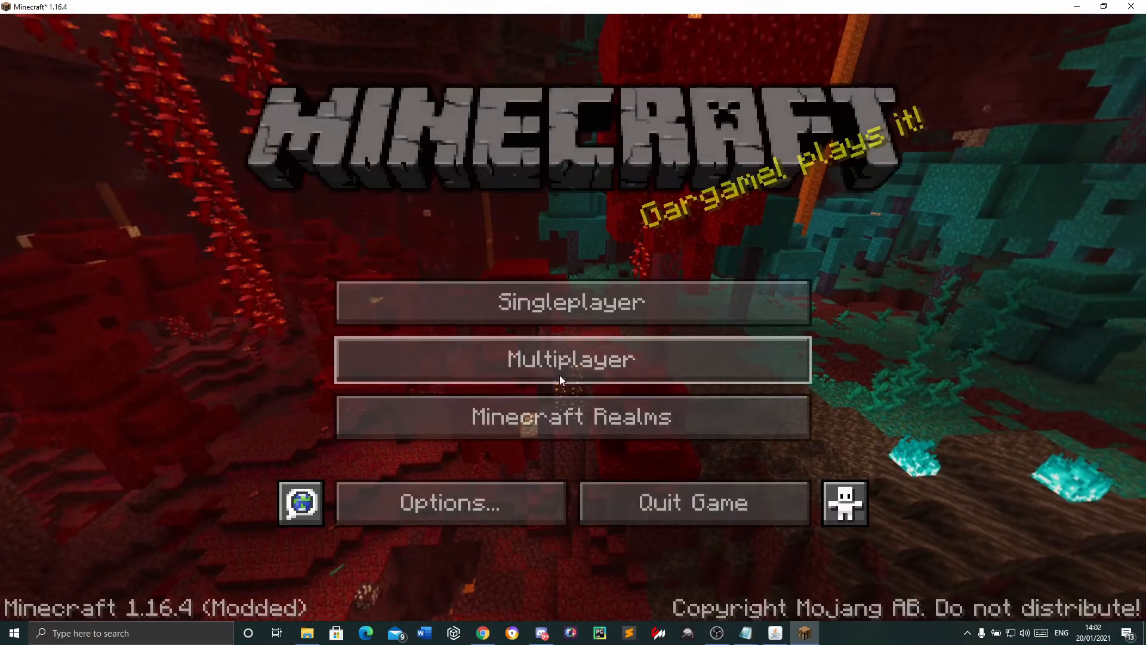
Open Minecraft's multiplayer server list and check the running server's log for the joined player's connection entry
click(560, 370)
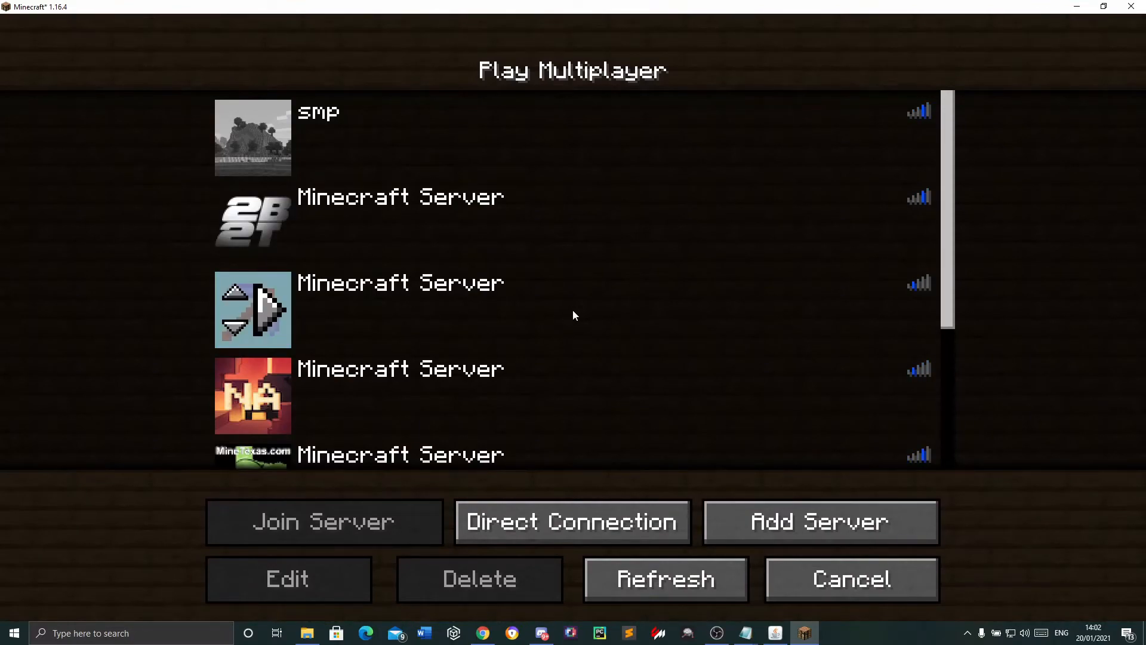
scroll(572, 311, down, 2)
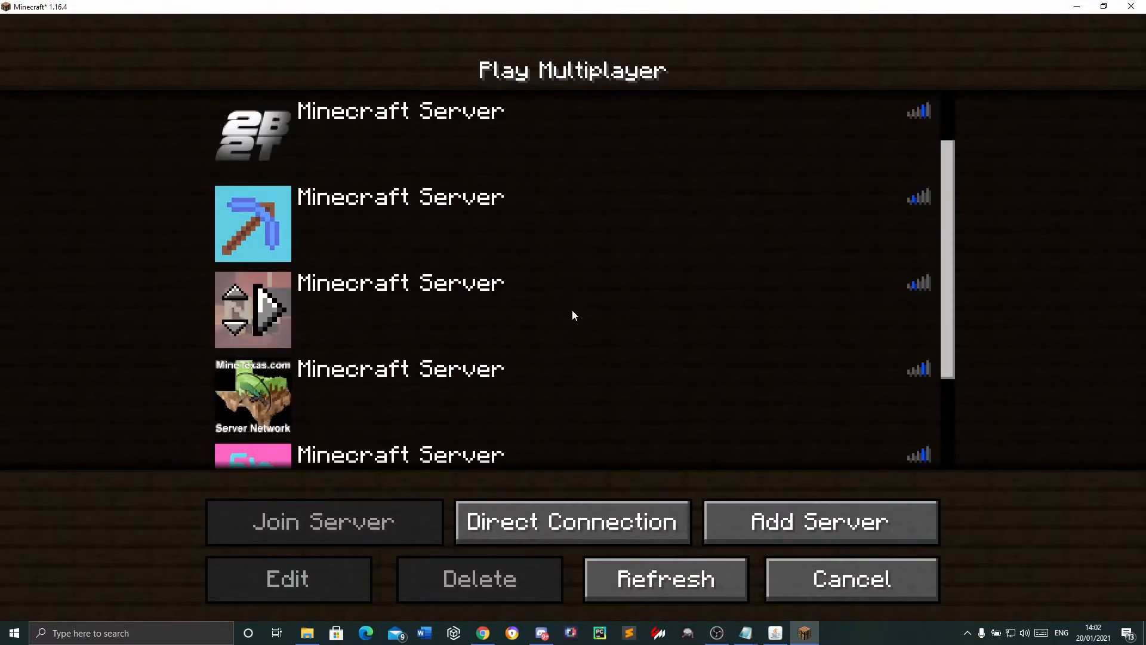
click(771, 635)
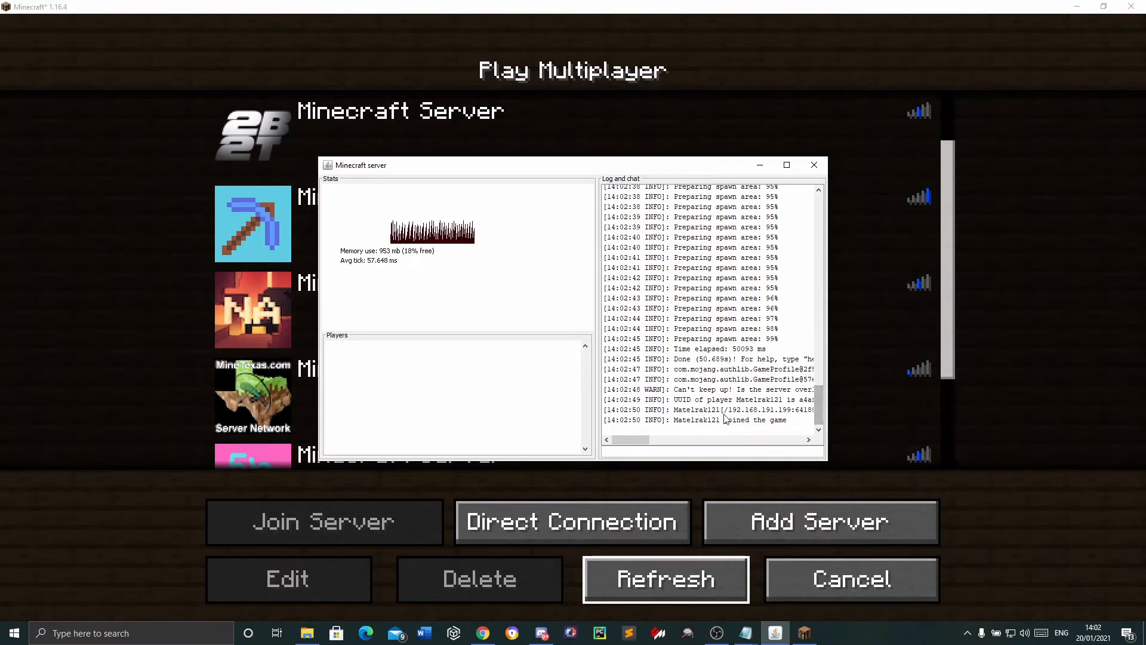
drag(678, 409, 742, 410)
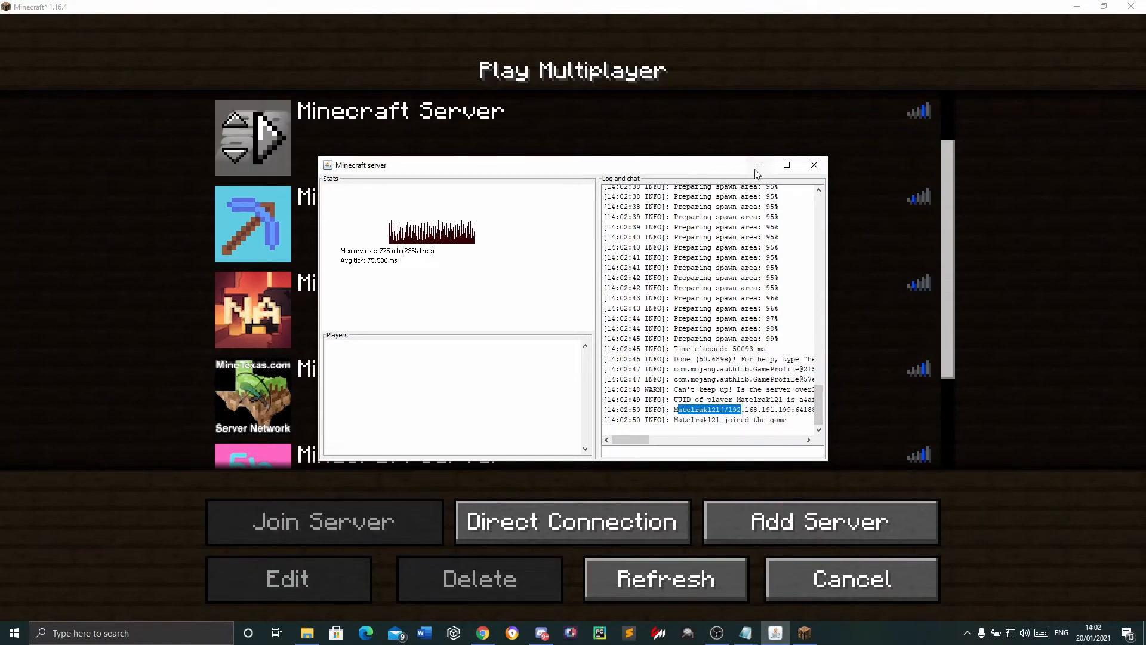
click(760, 165)
scroll(424, 217, down, 3)
scroll(426, 216, up, 1)
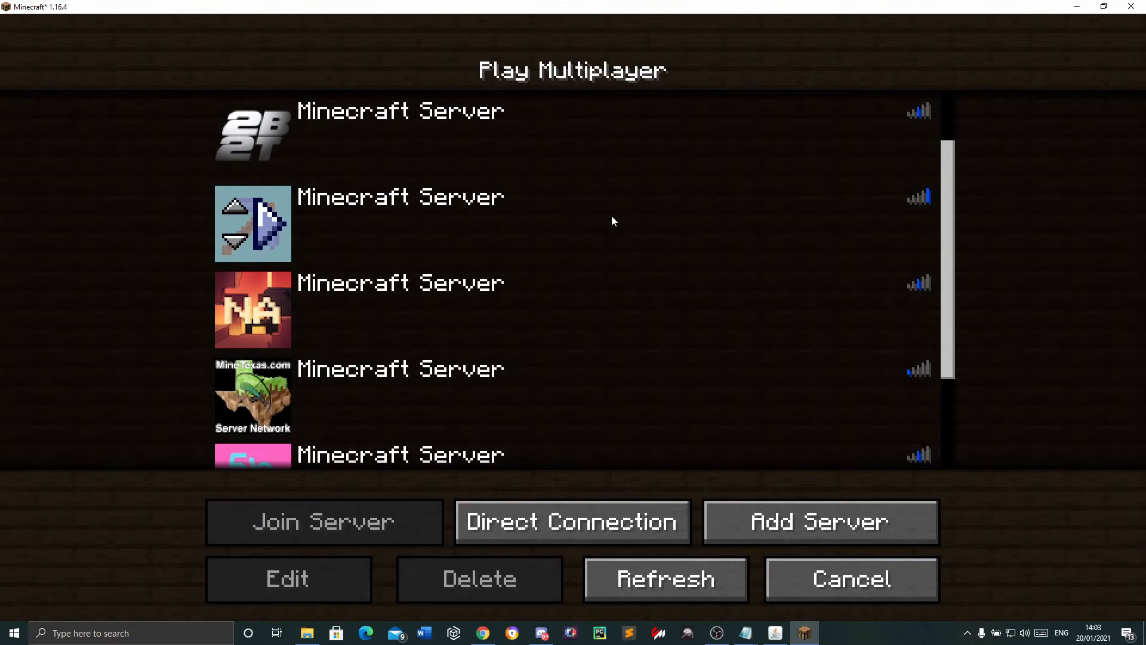
Join the Minecraft Server entry just below the 2B2T one, show the connected players and send the chat message "wa"
double_click(332, 226)
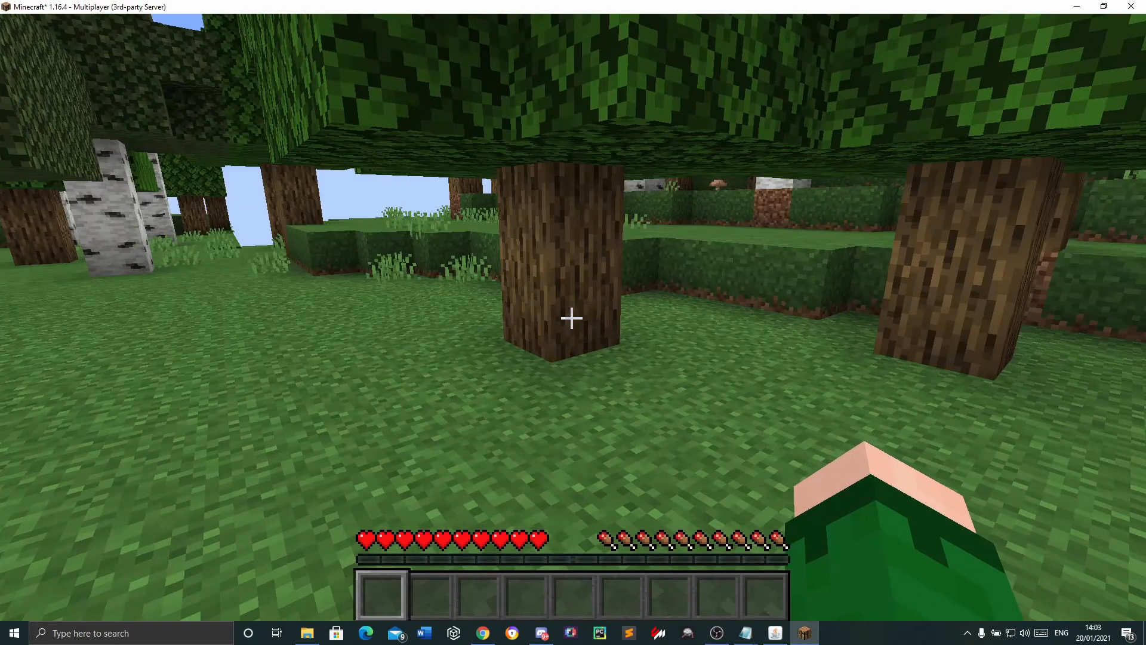
key(s)
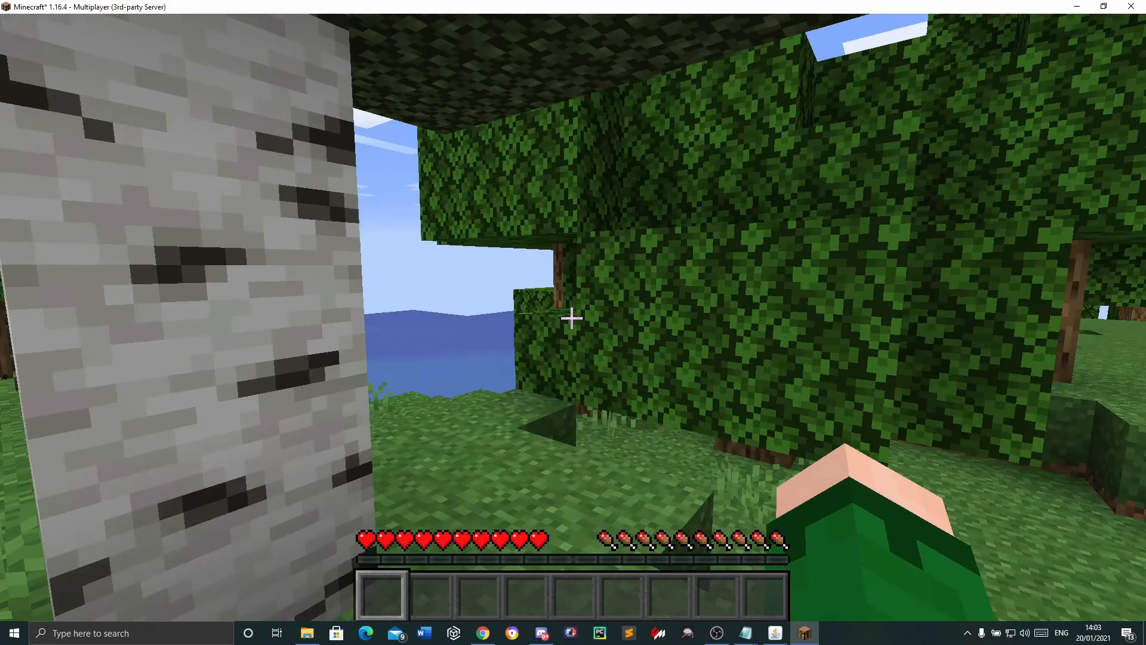
key(Tab)
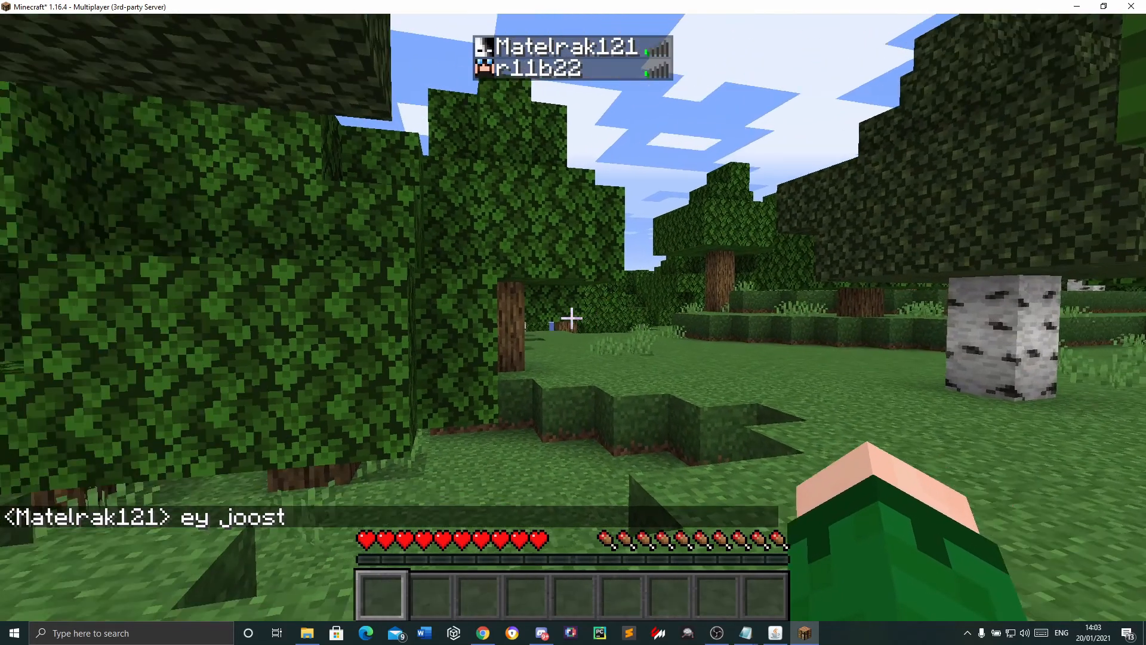
text(twa)
key(Return)
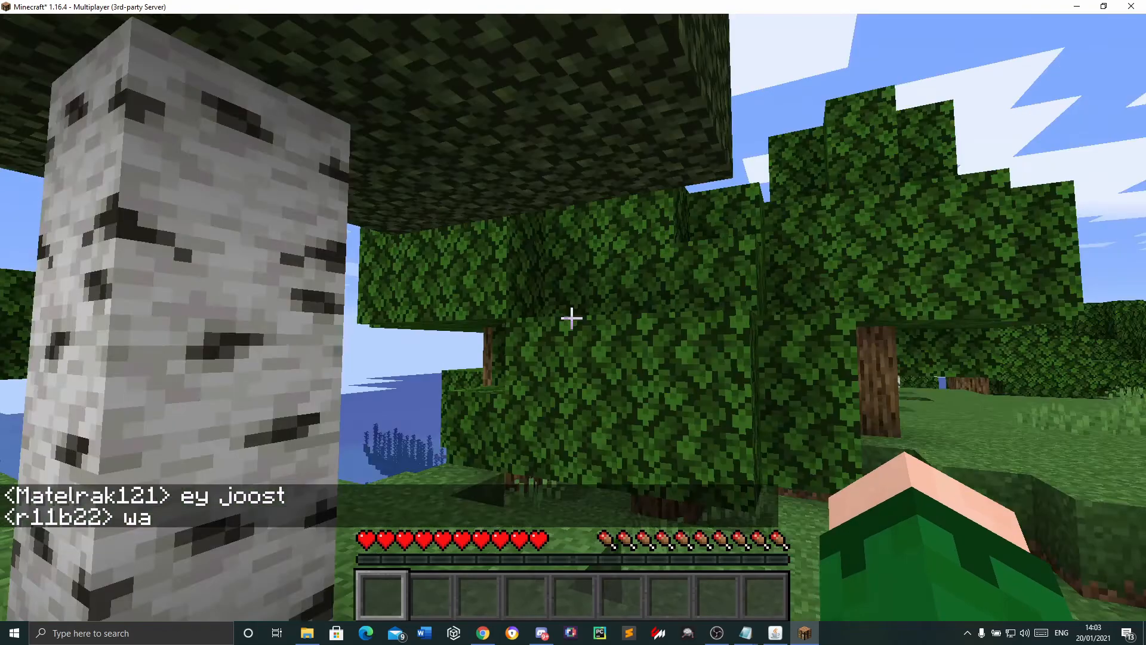
key(super)
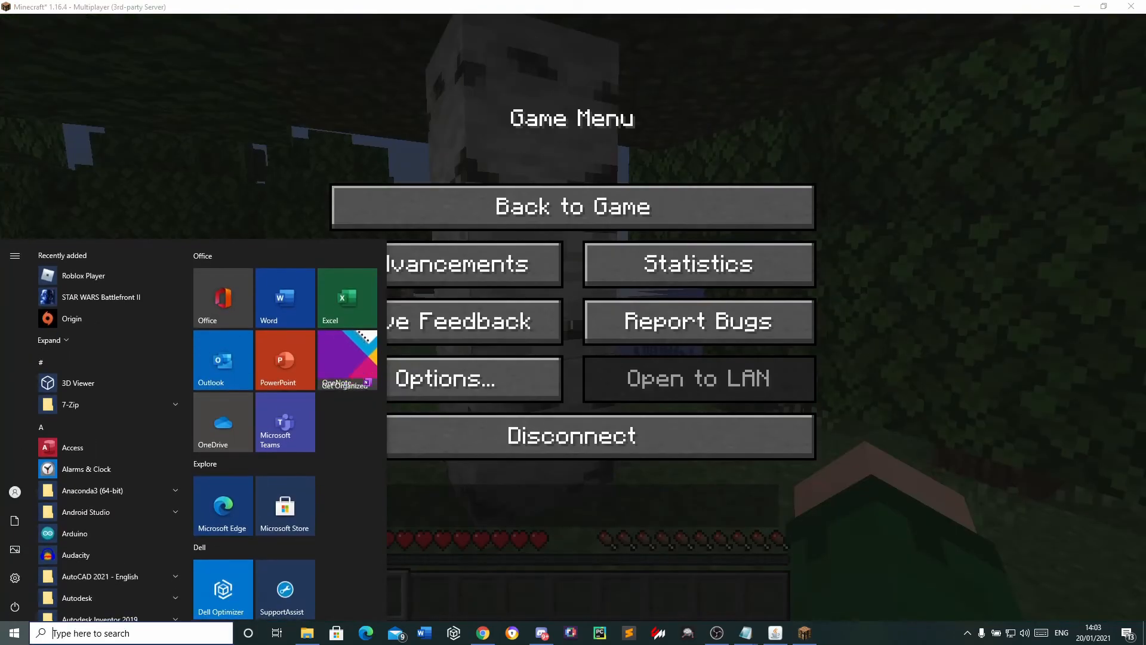